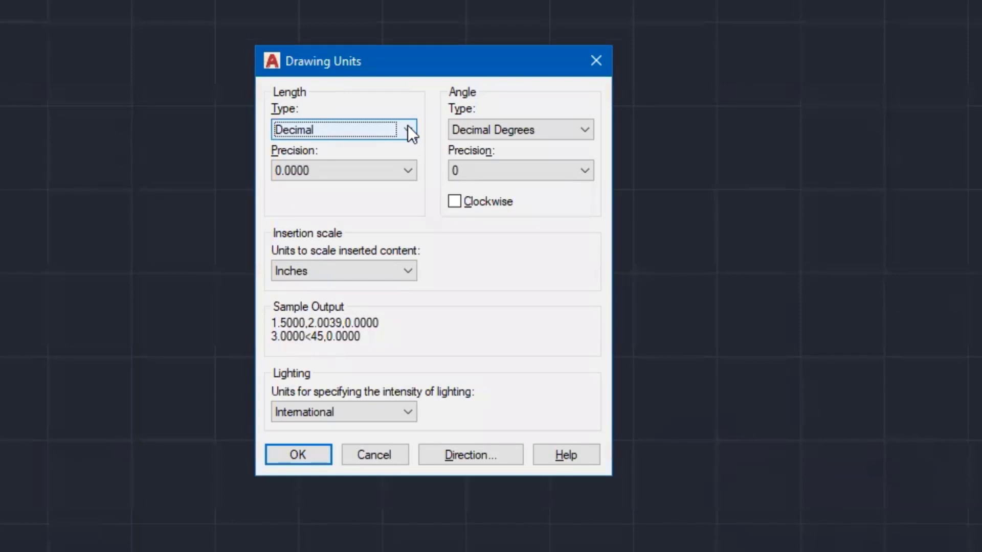
Set the drawing units to Architectural length with 0'-0 1/32" precision and decimal-degree angles with 0.00 precision
click(408, 127)
click(360, 147)
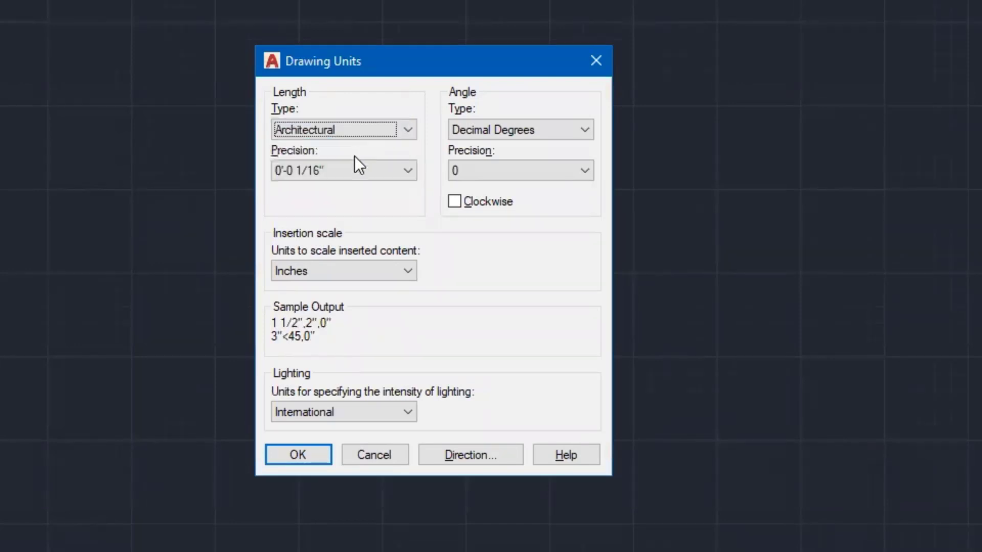
click(356, 171)
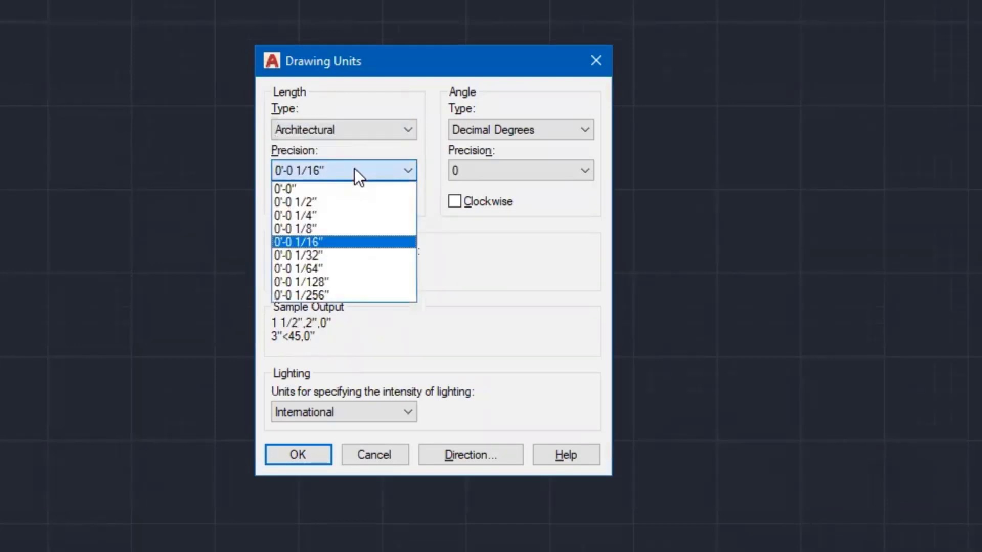
click(321, 255)
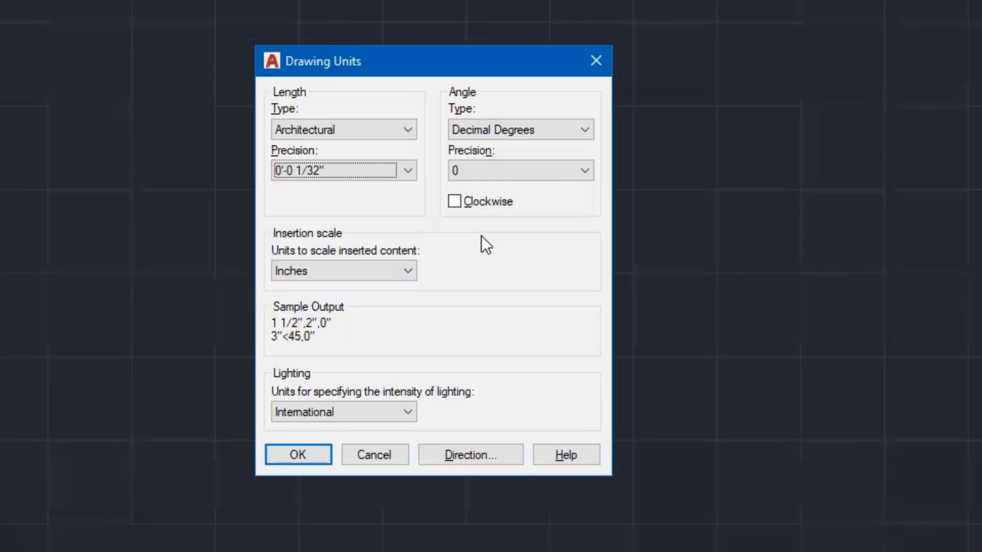
click(498, 172)
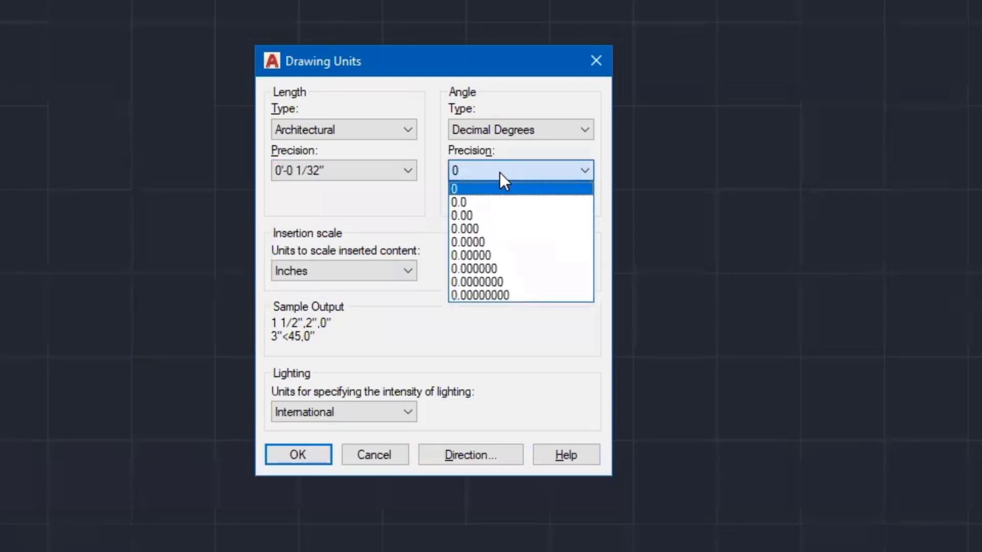
click(486, 216)
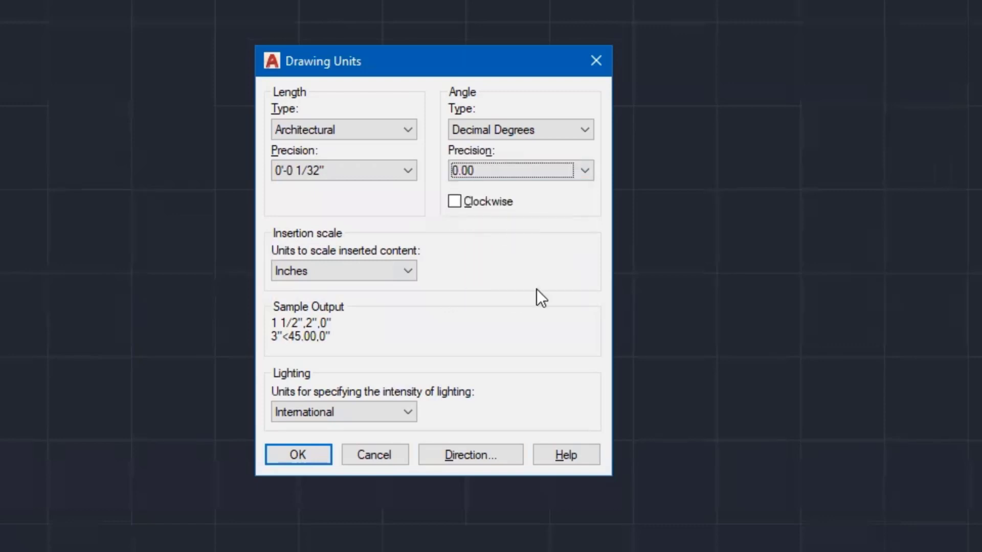
click(301, 455)
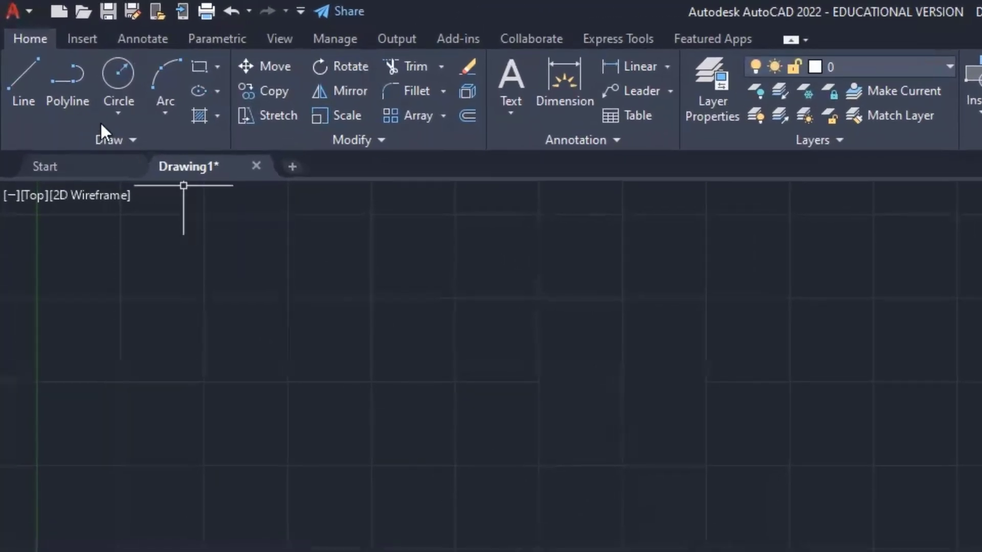
Save the drawing in DWG format under the author's name followed by "Doors", replacing the existing file
click(28, 9)
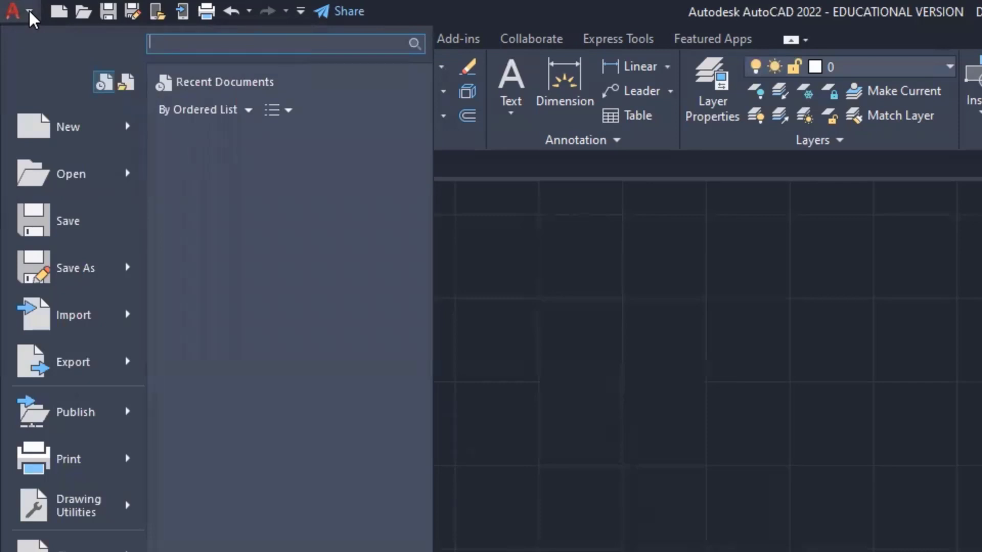
mouse_move(41, 273)
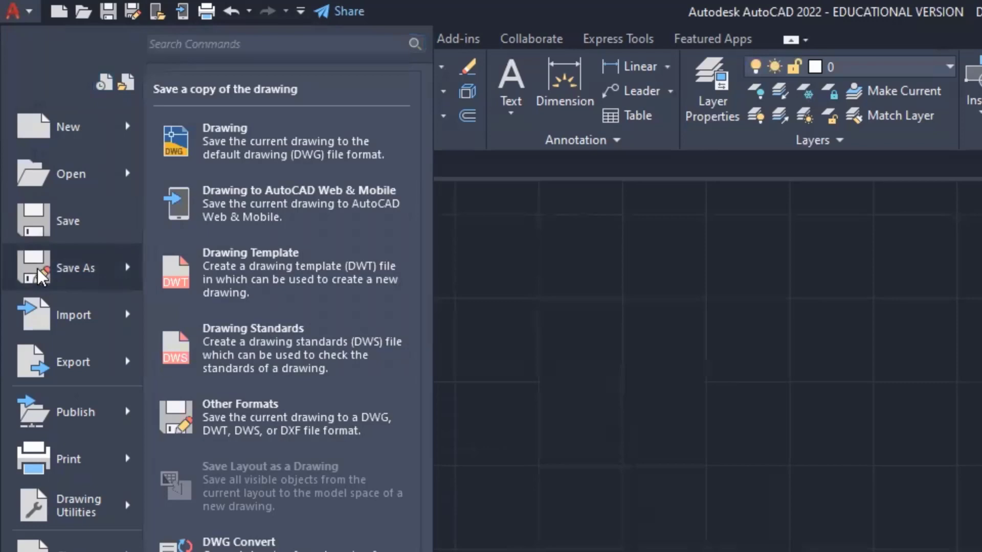
click(234, 142)
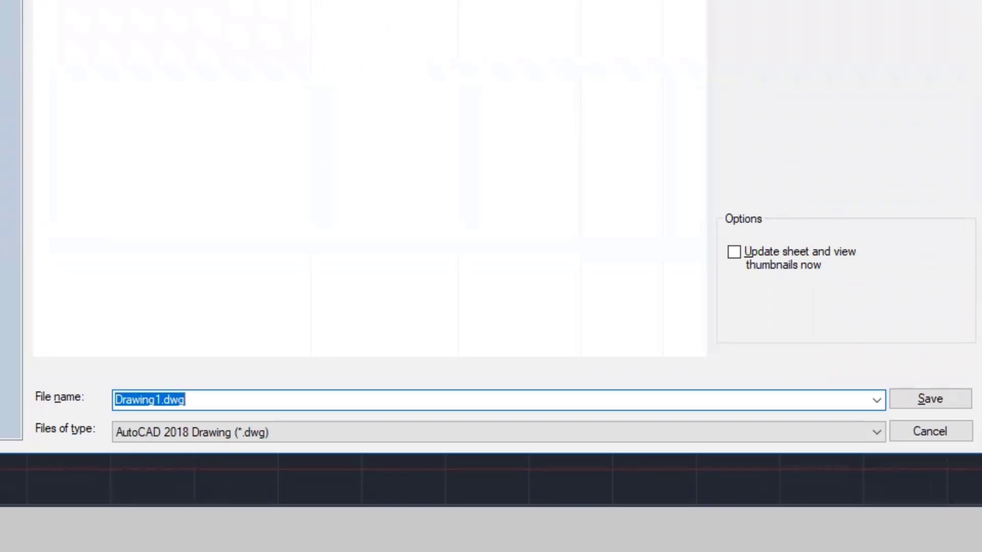
key(BackSpace)
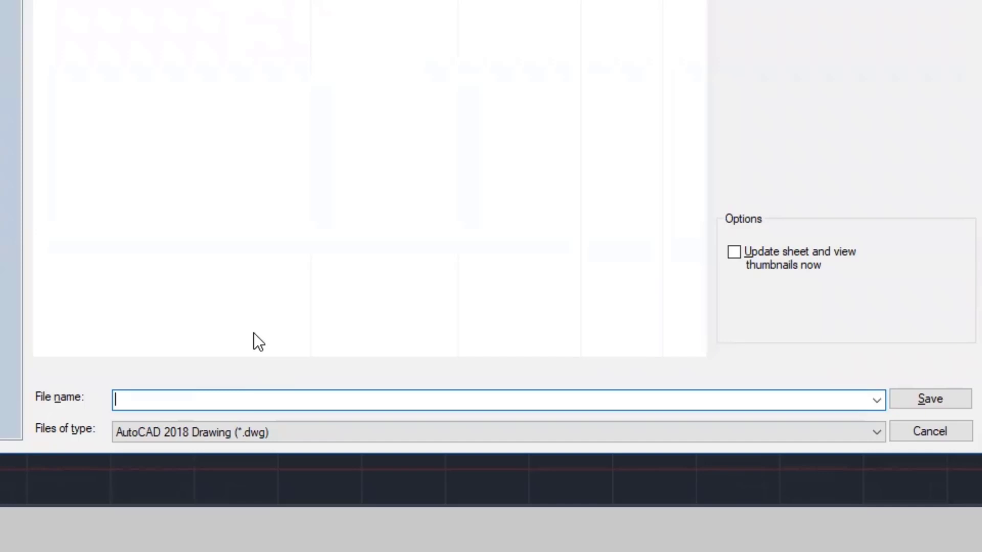
text(ITejeda)
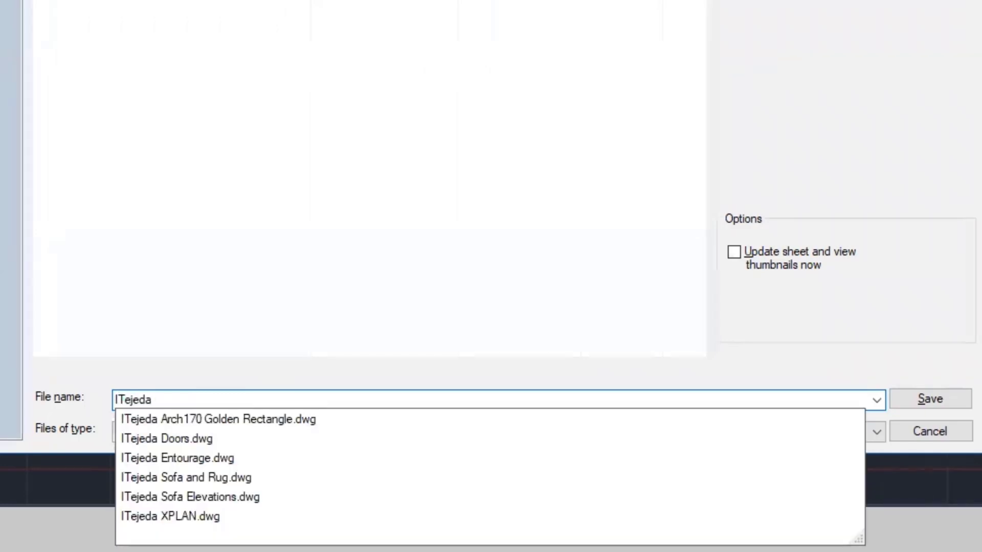
text( Doors)
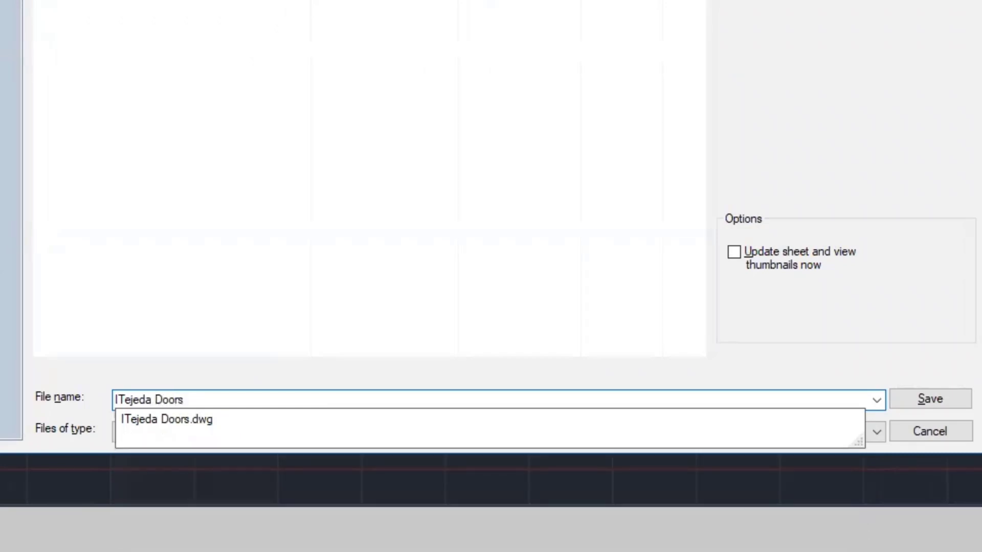
click(936, 397)
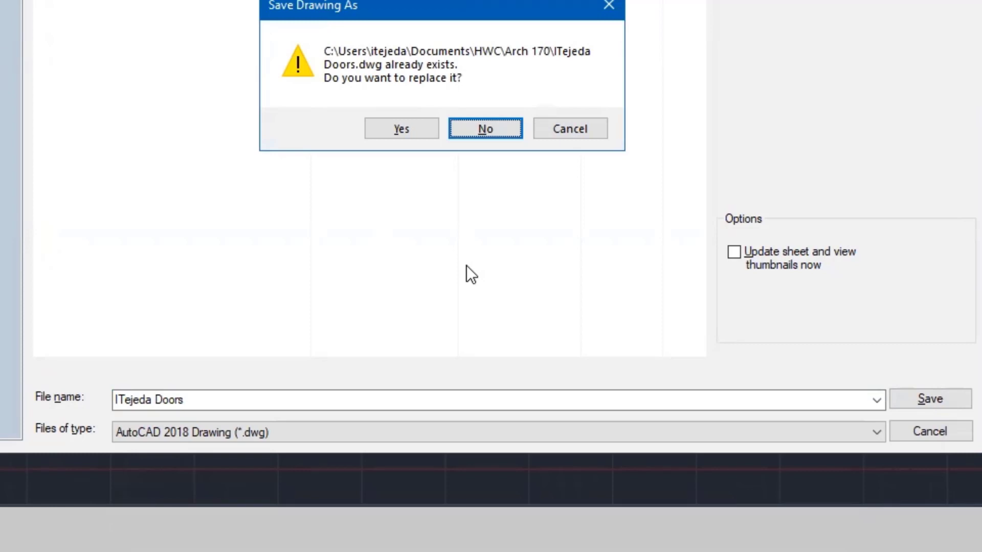
click(402, 128)
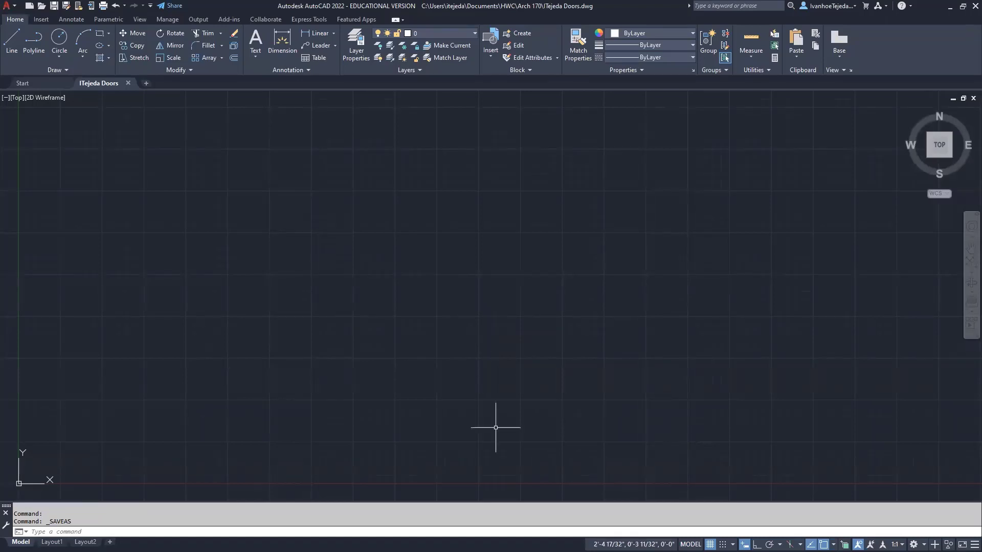
Turn off the drawing grid display in model space
key(alt+Tab)
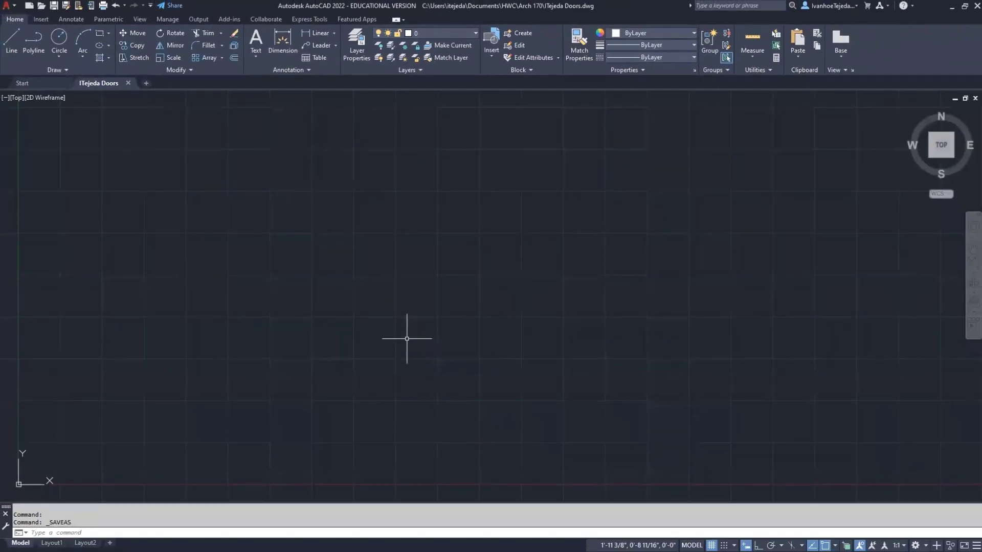
mouse_move(330, 356)
middle_down()
mouse_move(543, 263)
mouse_move(734, 208)
middle_up()
scroll(437, 314, down, 2)
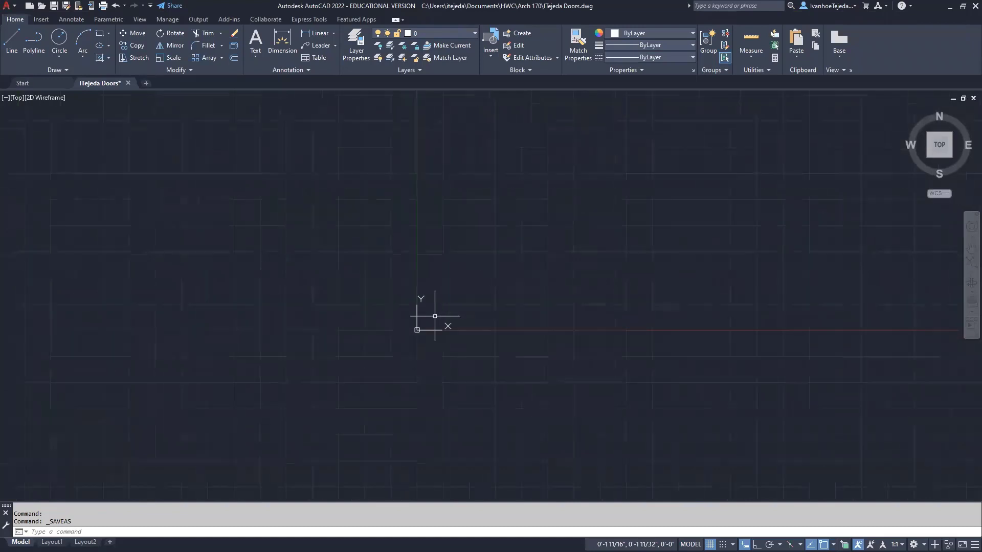
middle_drag(468, 298, 471, 333)
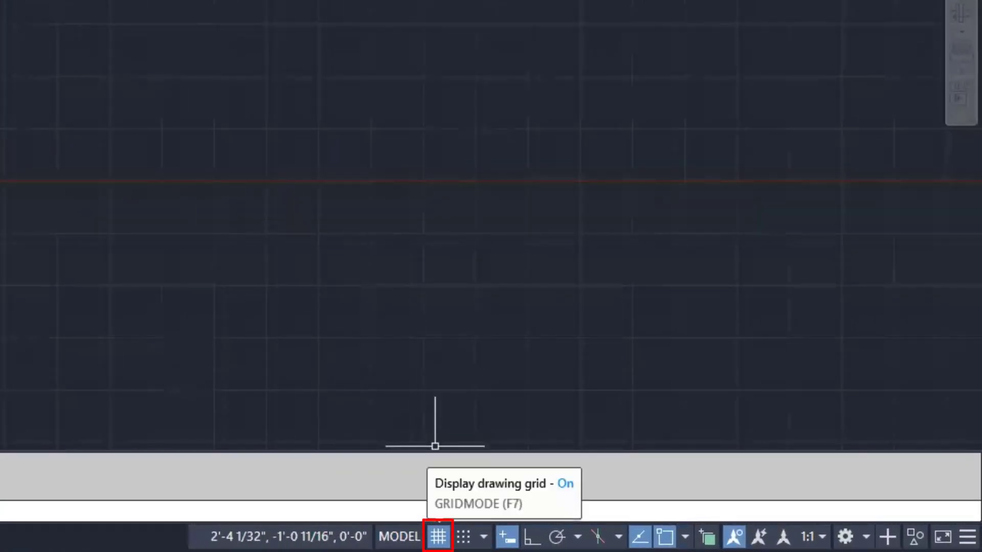
click(438, 535)
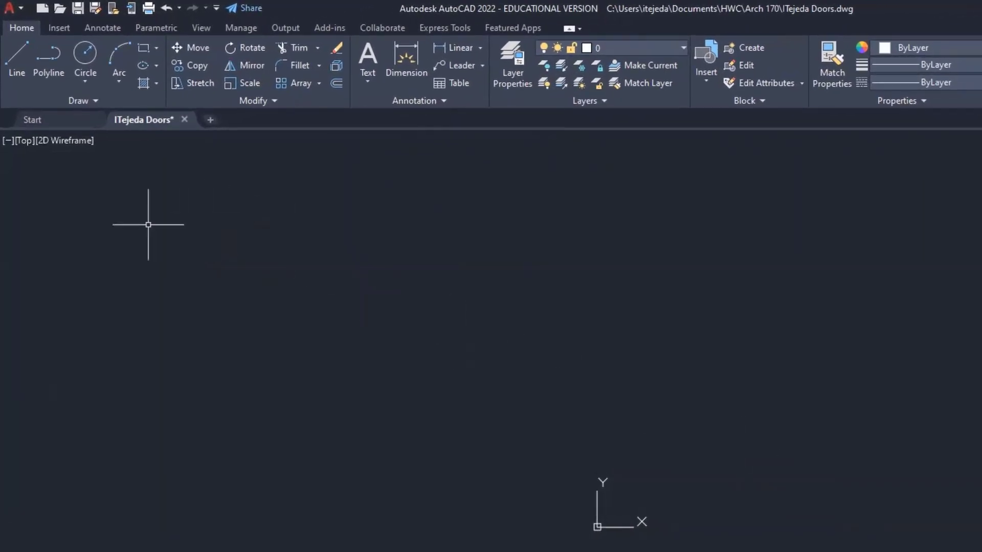
Start a line at the origin 0,0, restrict it orthogonally, and draw a 1.5" horizontal segment along positive X
click(13, 55)
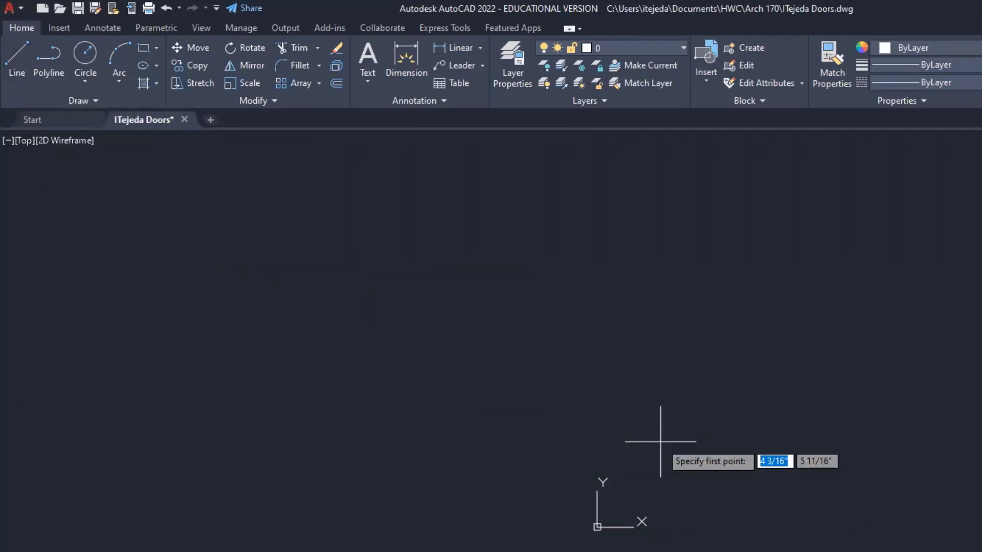
text(0,0)
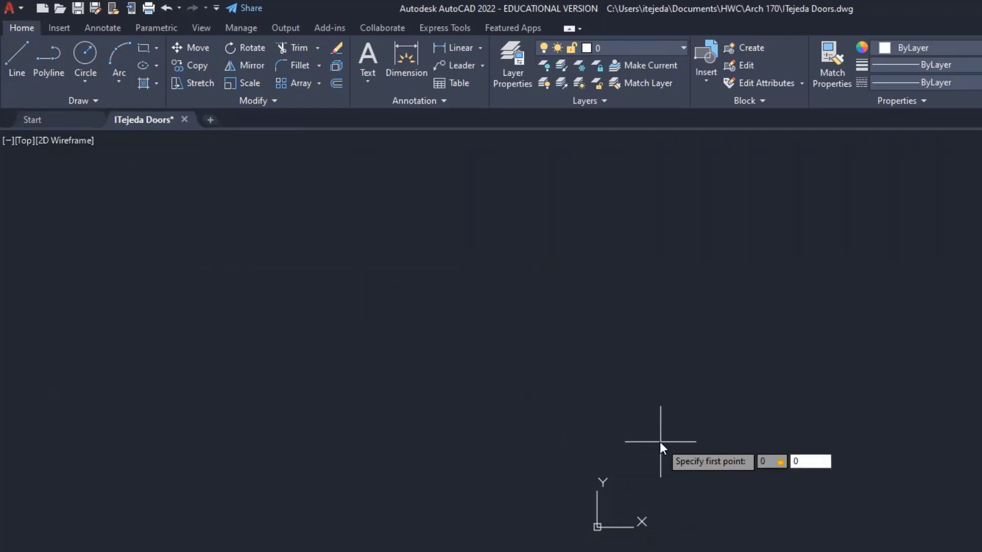
key(Return)
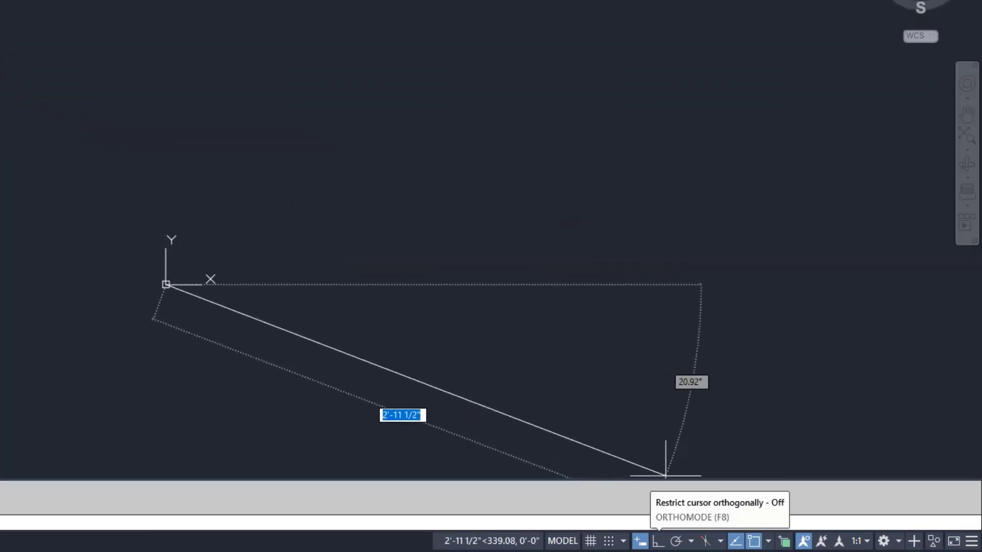
click(658, 541)
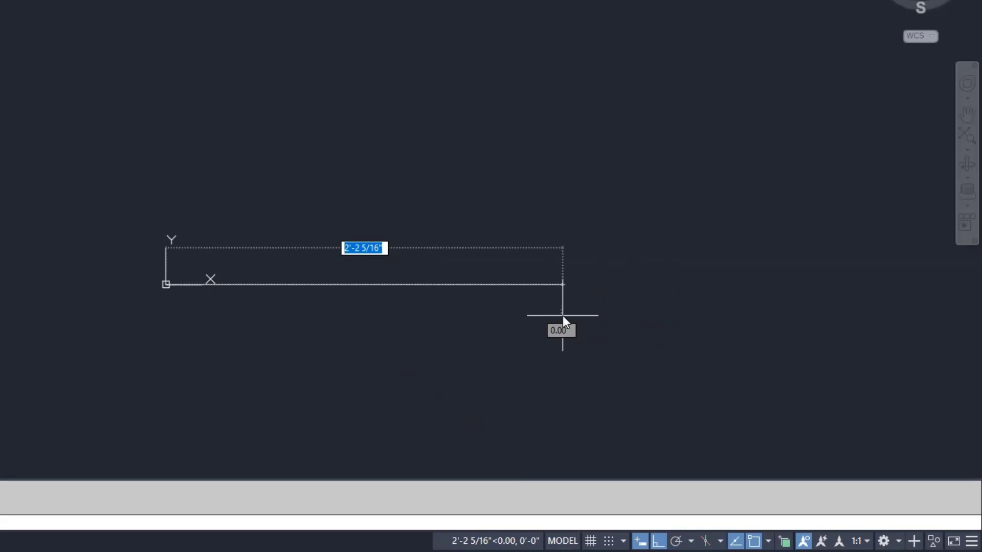
text(1.5)
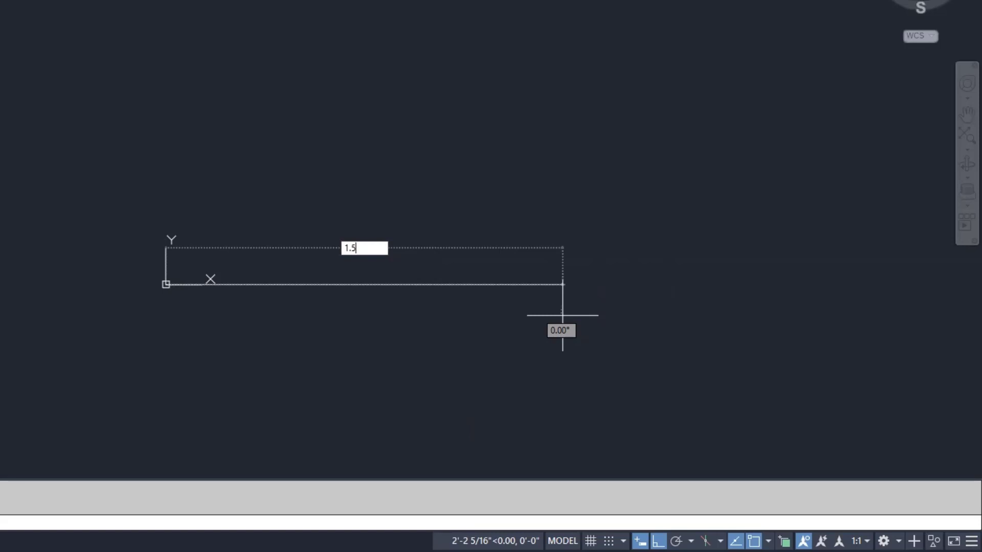
key(Return)
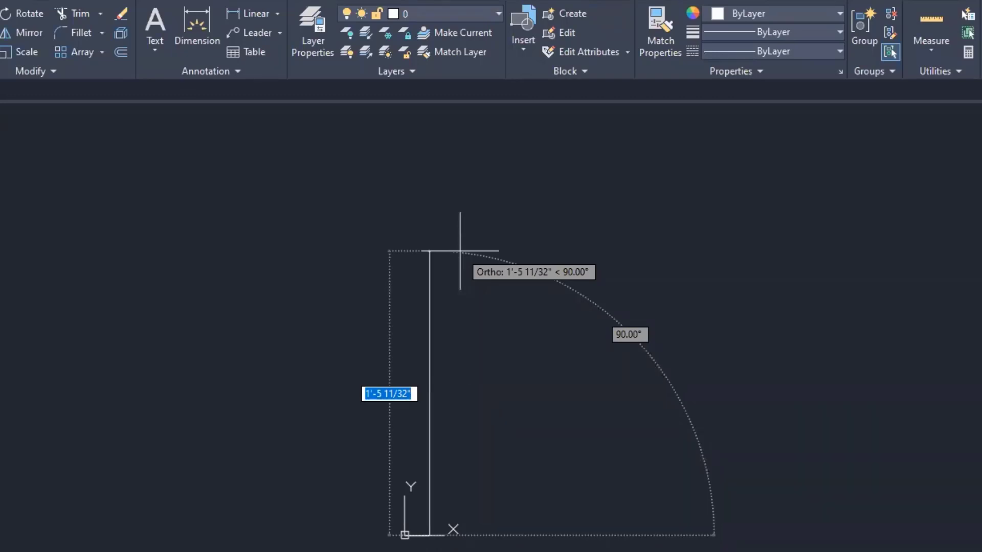
Continue the line 2'6" upward and 1.5" back to the left, closing it into a narrow door rectangle
text(2'6)
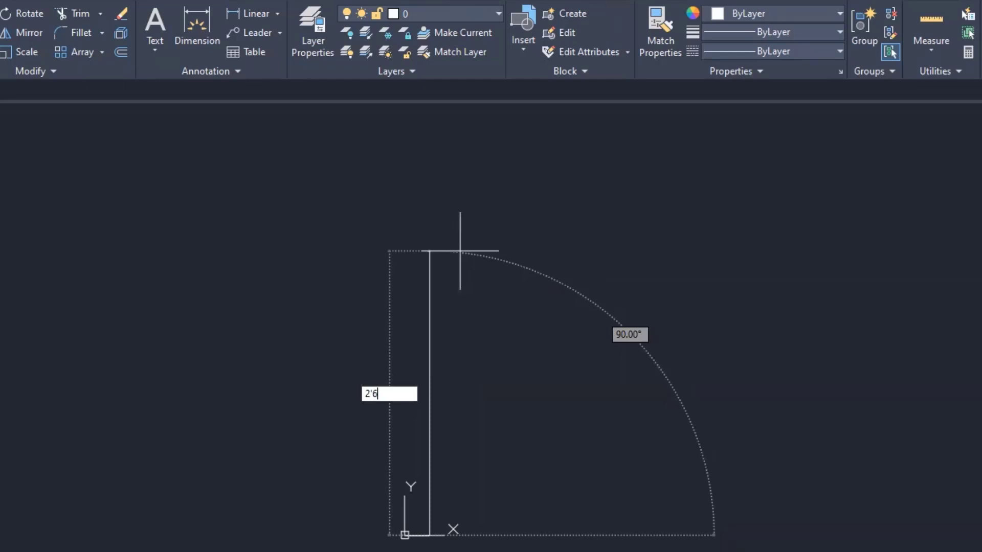
key(Return)
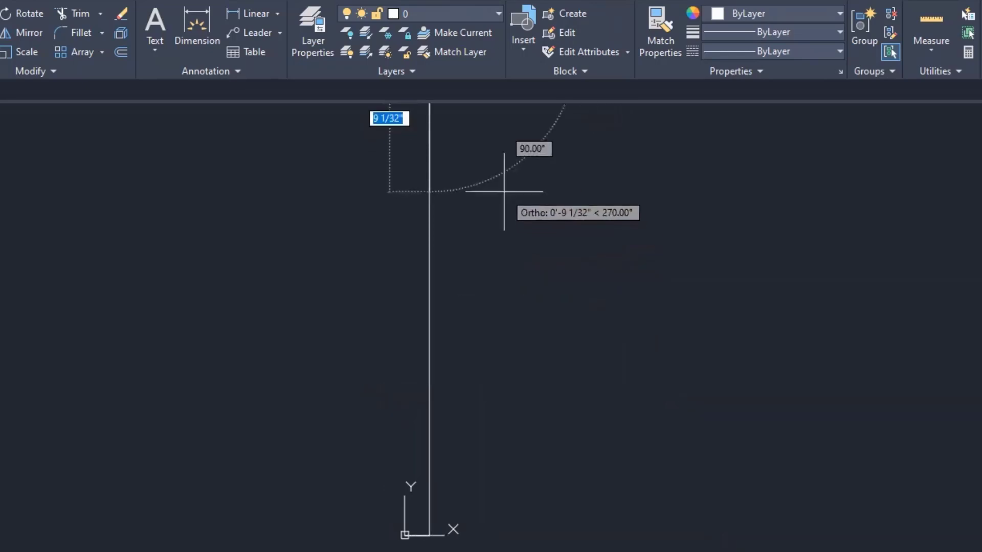
mouse_move(504, 192)
middle_down()
mouse_move(508, 360)
mouse_move(649, 332)
middle_up()
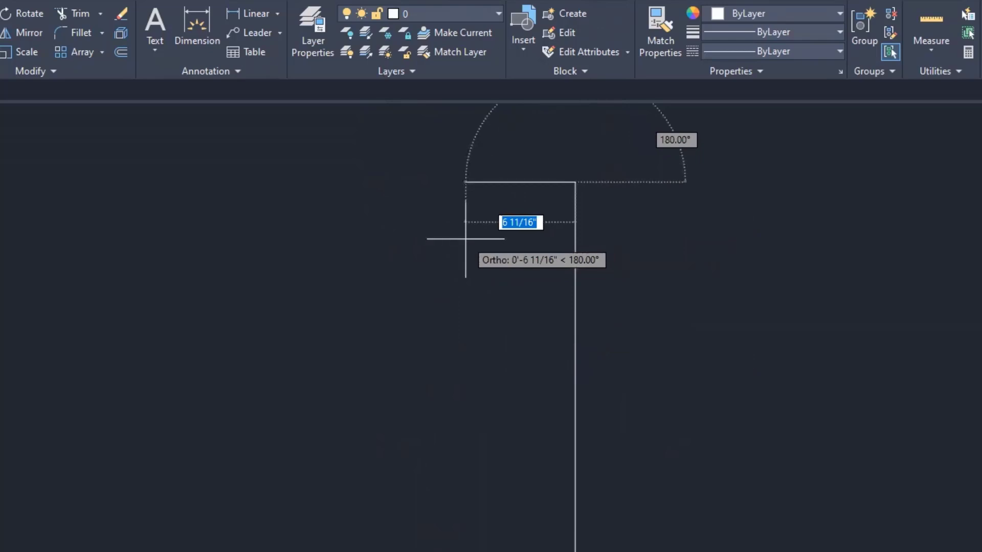
text(1.5)
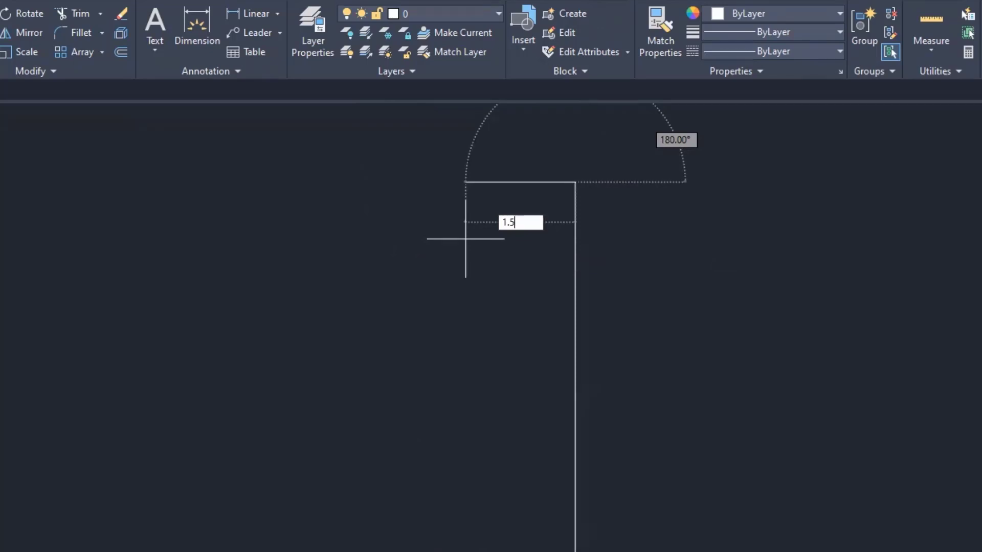
key(Return)
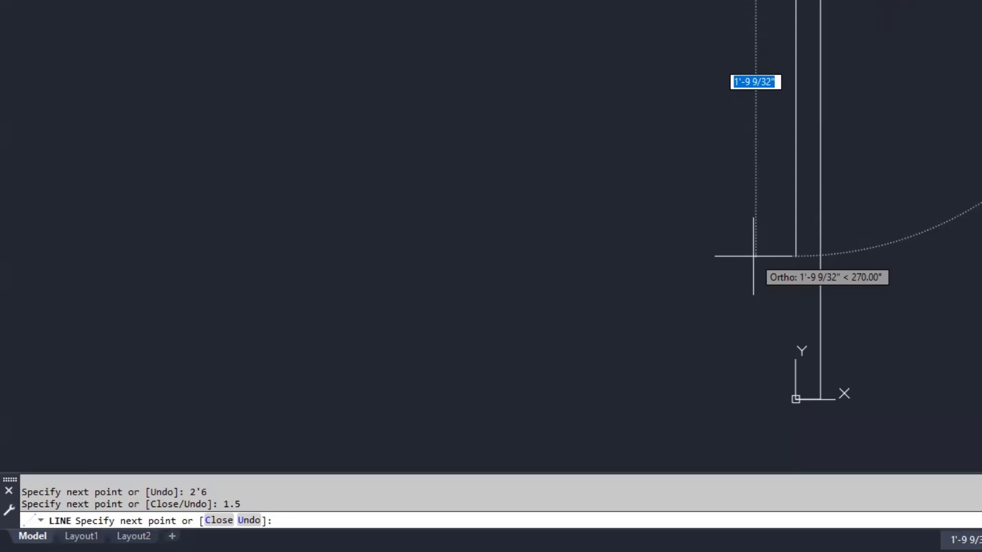
text(c)
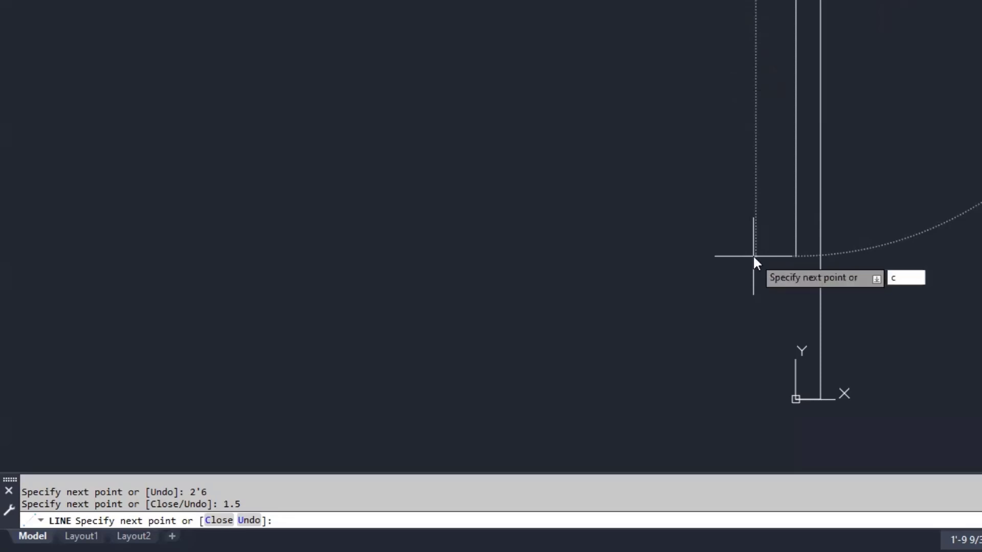
key(Return)
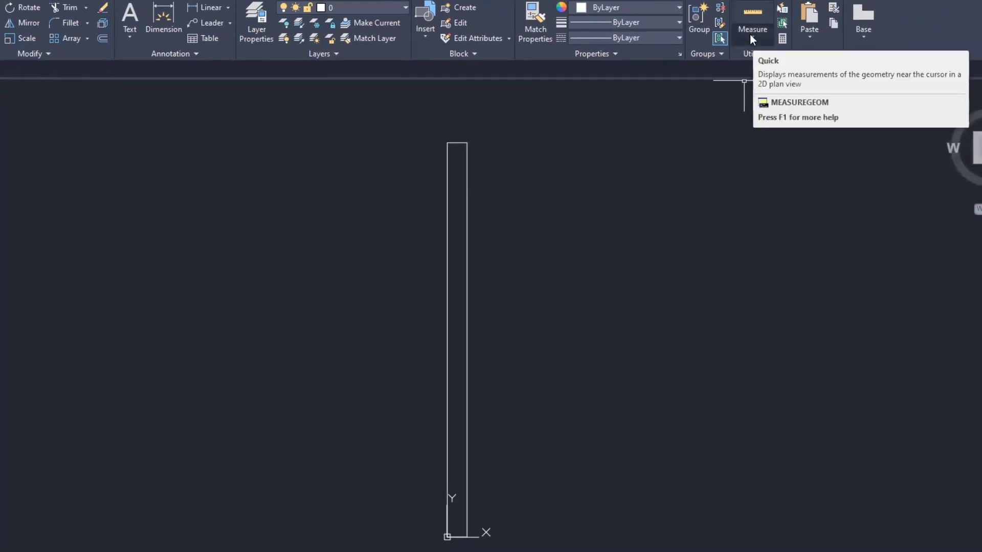
Check the dimensions of the door rectangle with the Quick measure tool
click(751, 35)
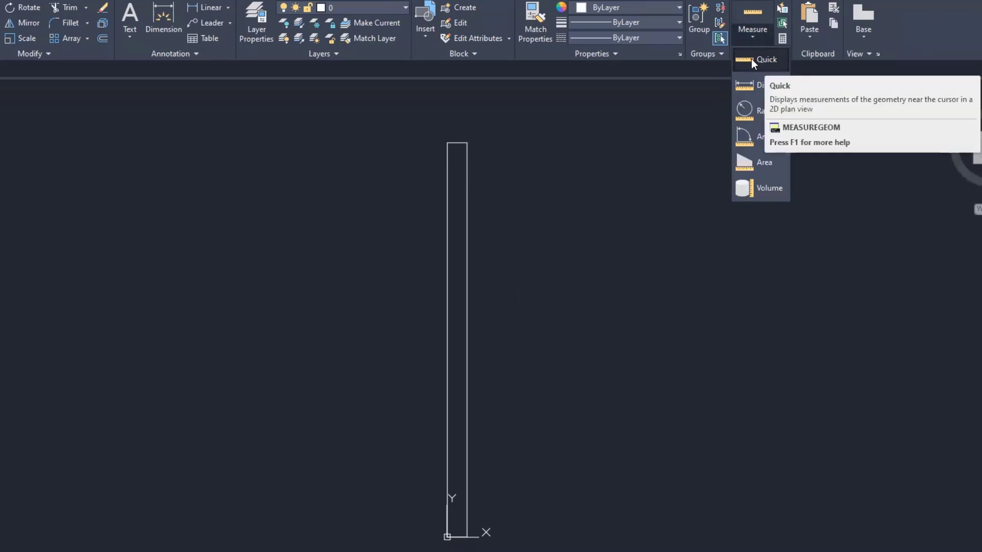
click(764, 60)
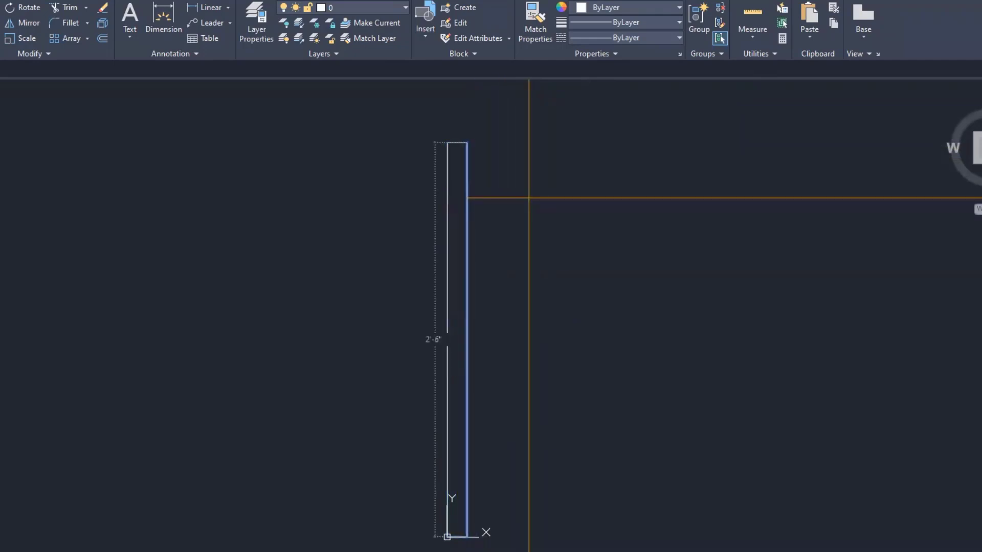
key(Escape)
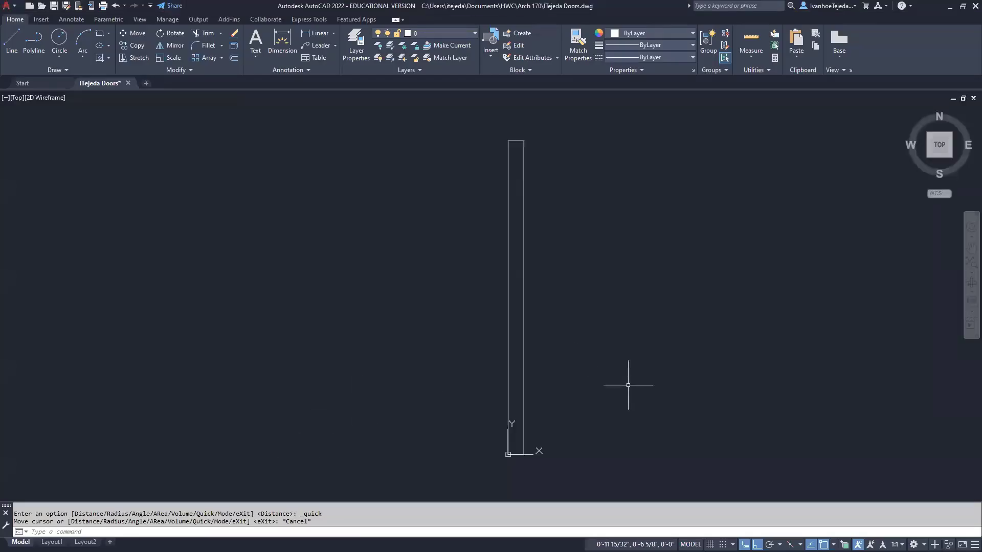
middle_drag(567, 396, 668, 213)
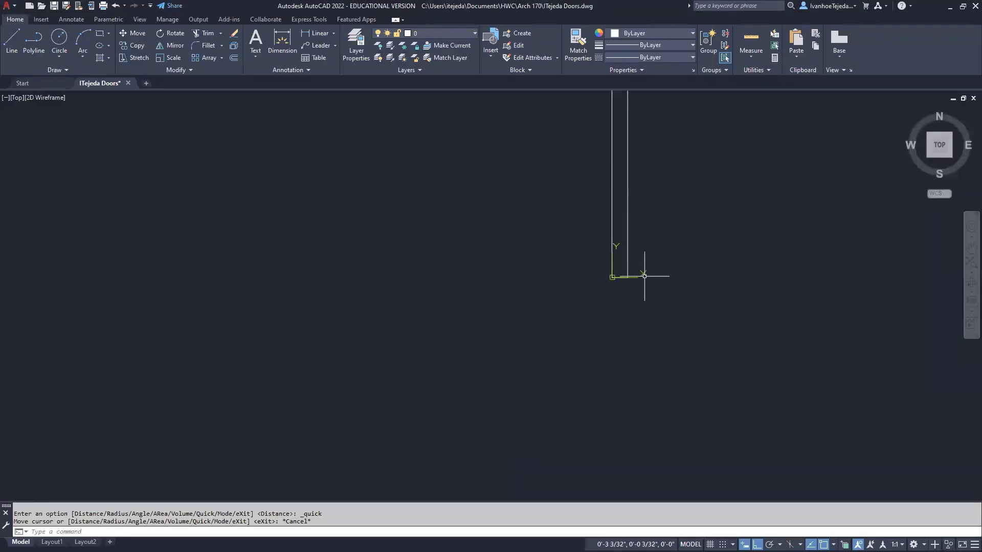
Review the object snap modes and draw a 5" line straight down from the door's lower-left endpoint at the origin
scroll(646, 278, up, 3)
mouse_move(597, 256)
middle_down()
mouse_move(614, 305)
mouse_move(595, 332)
middle_up()
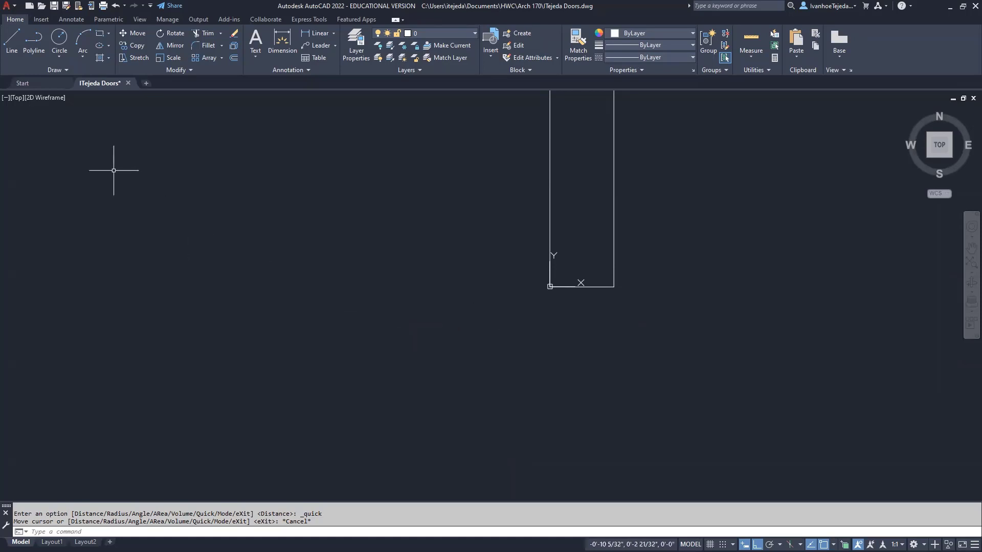
click(11, 43)
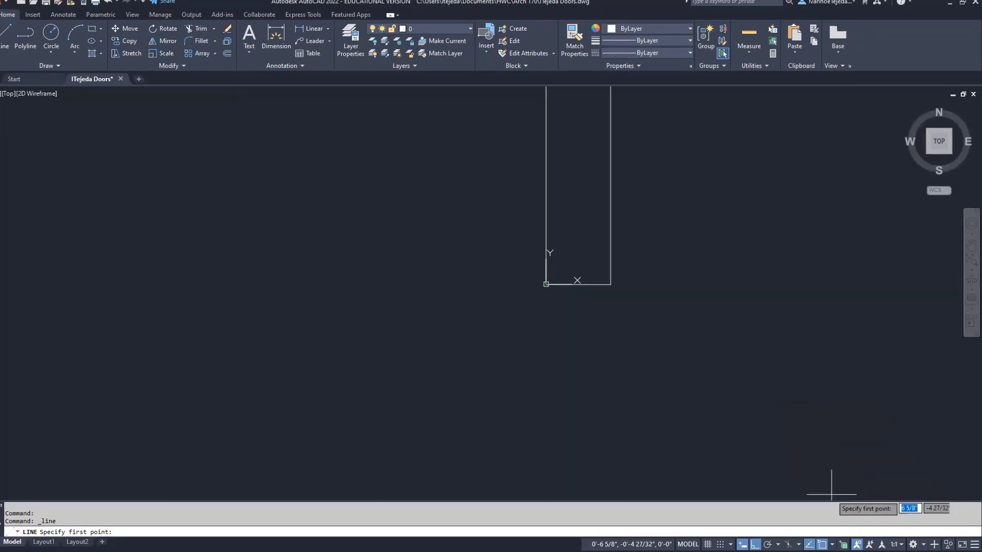
click(740, 539)
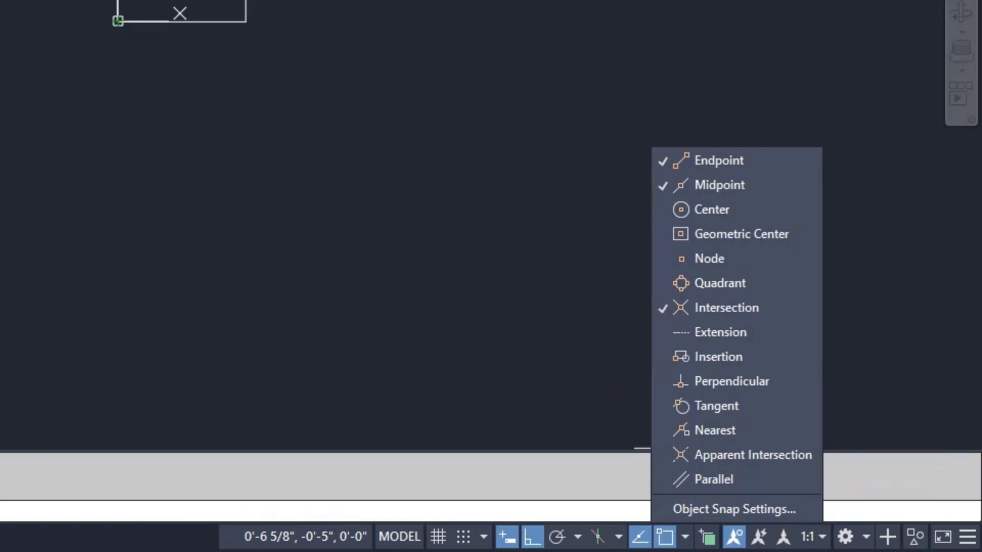
click(685, 537)
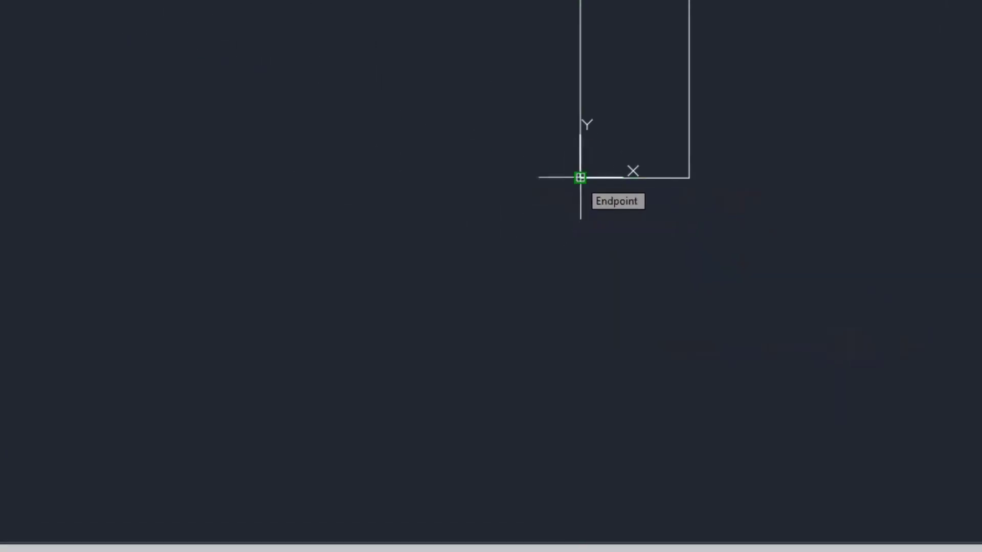
click(580, 177)
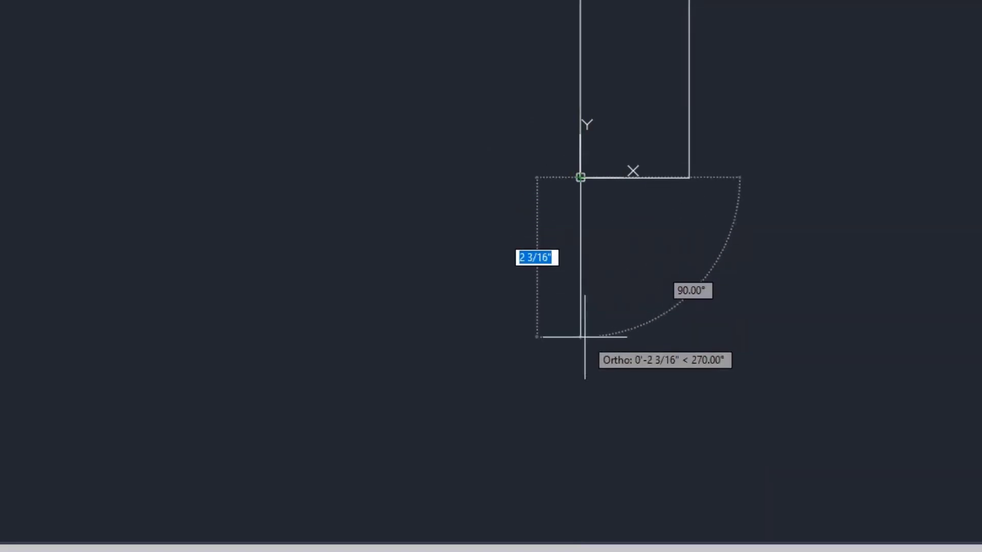
key(BackSpace)
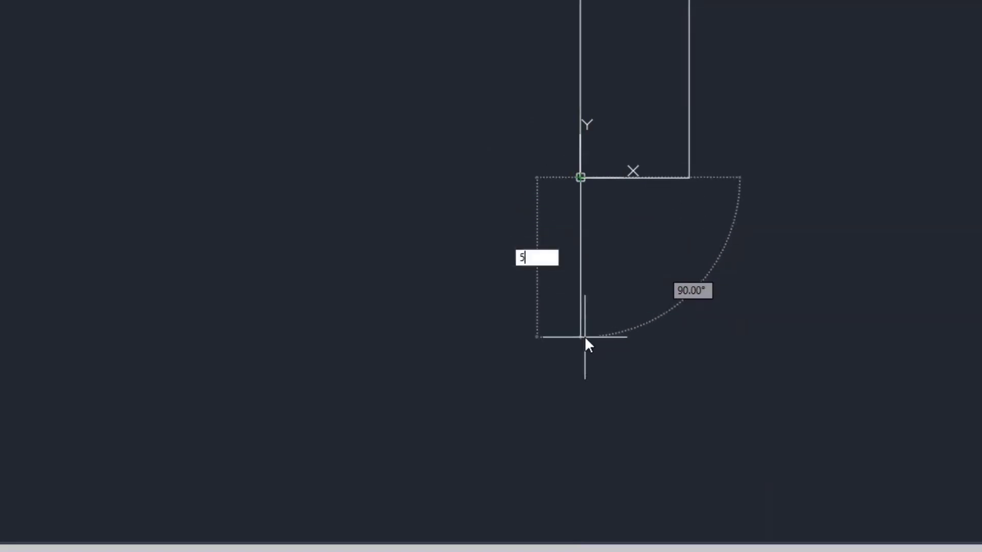
text(5)
key(Return)
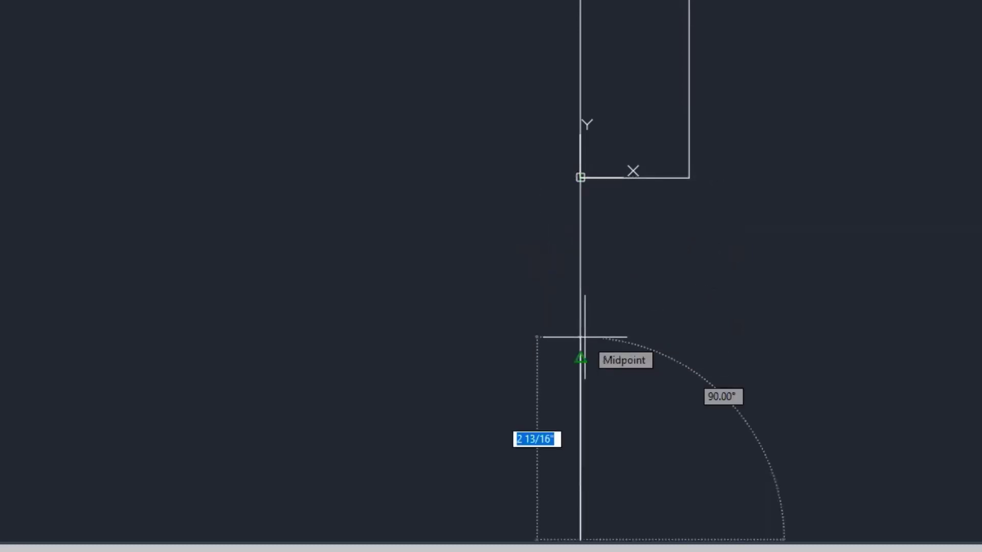
Continue the line 2" to the left from the lower end of the 5" segment and end it there
middle_drag(632, 342, 673, 192)
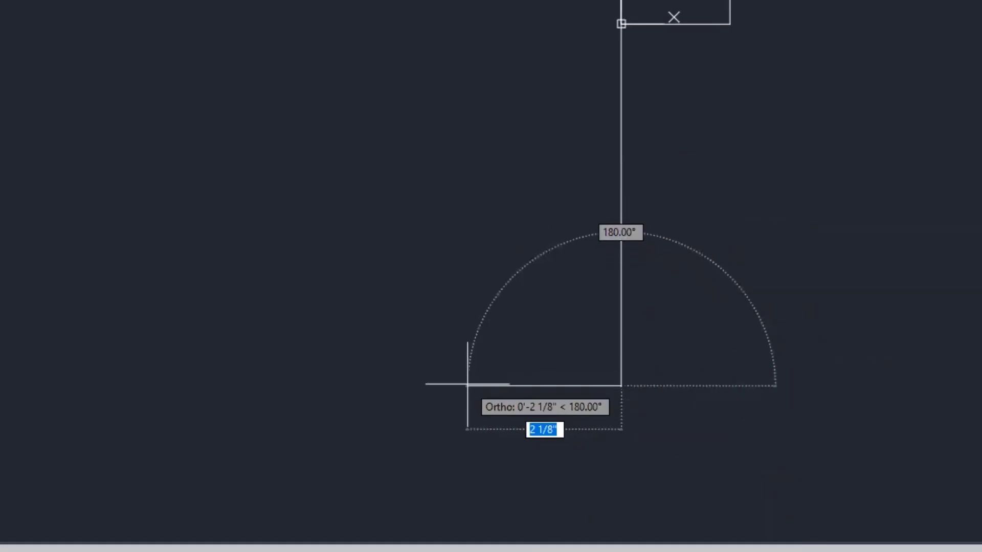
text(2)
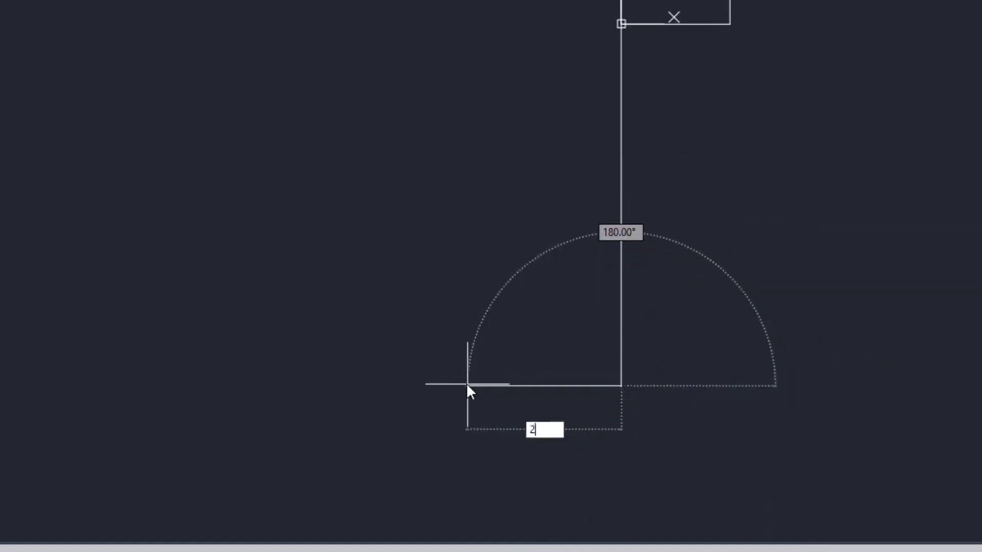
key(Return)
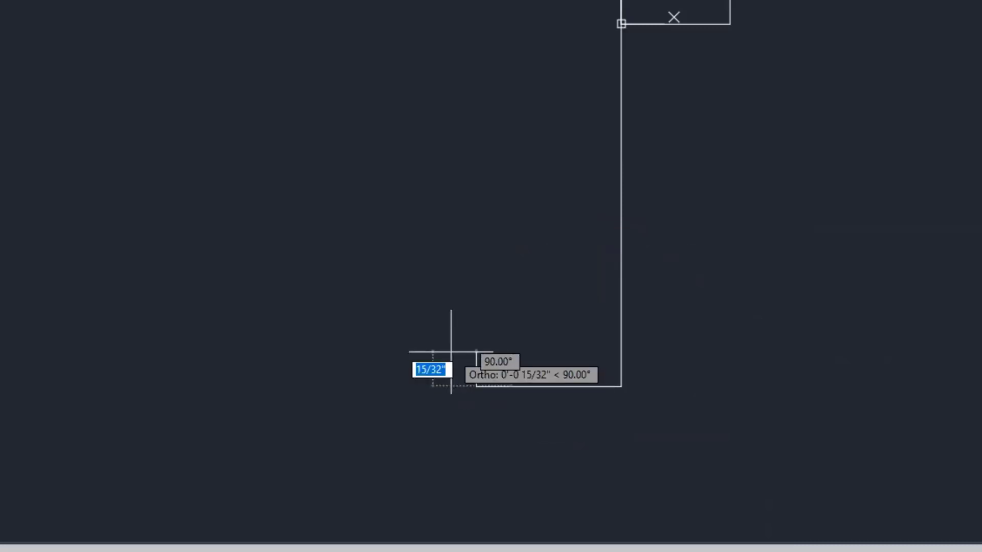
key(Escape)
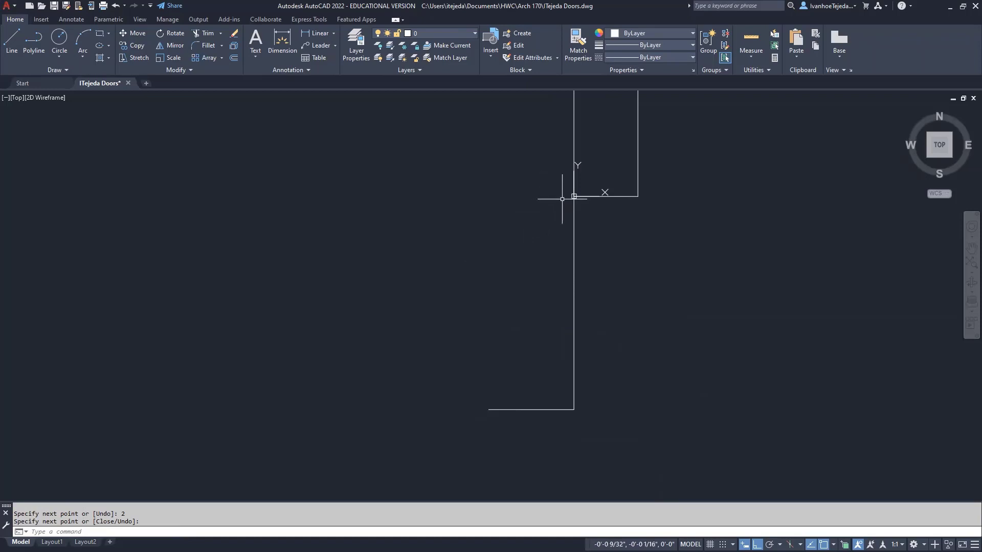
Draw a separate 2" horizontal line to the left from the door's lower-left corner at the origin
right_click(490, 201)
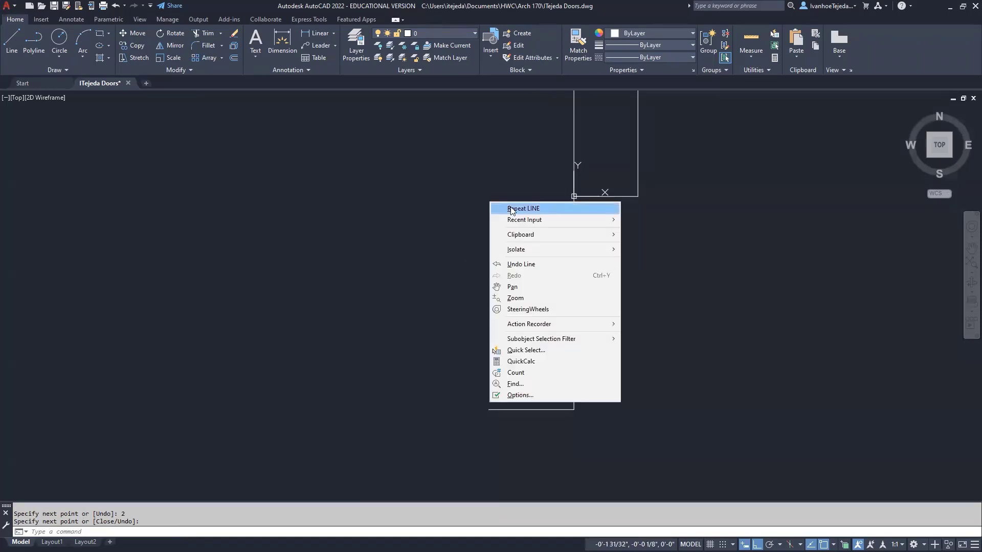
click(512, 209)
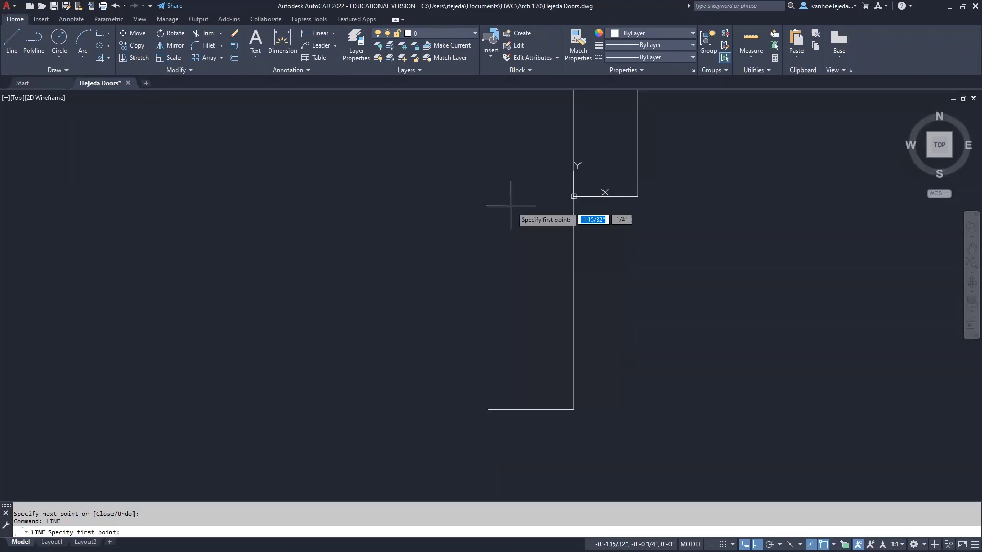
click(574, 196)
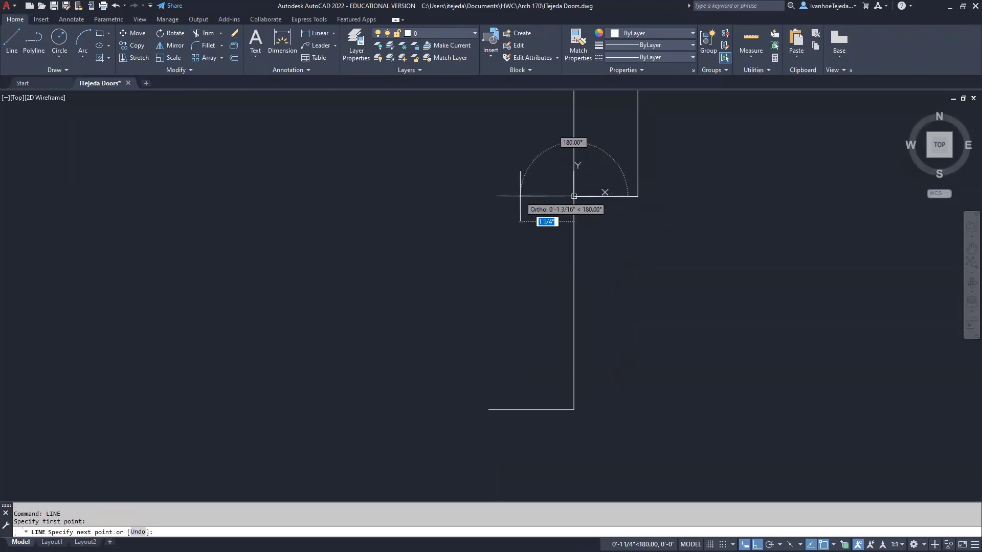
text(2)
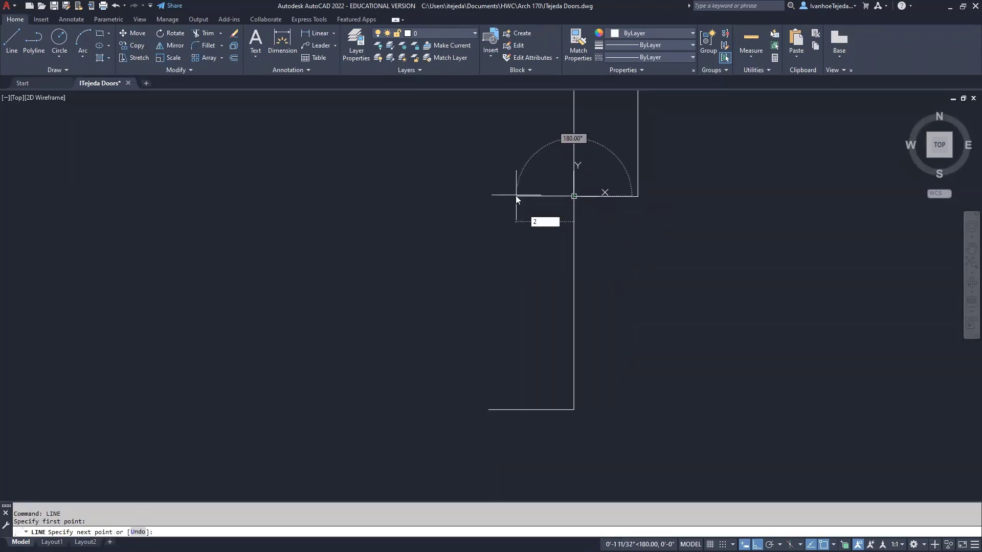
key(Return)
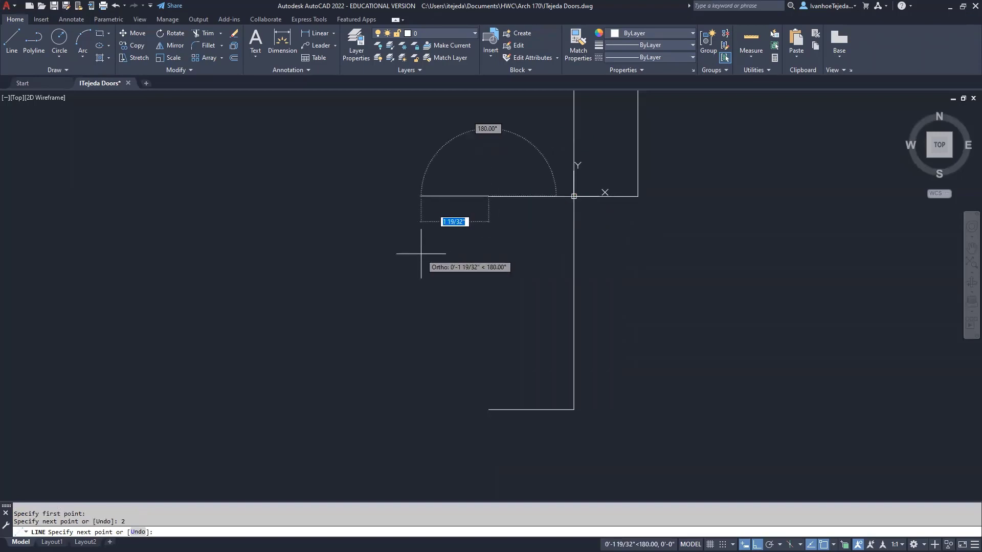
key(Return)
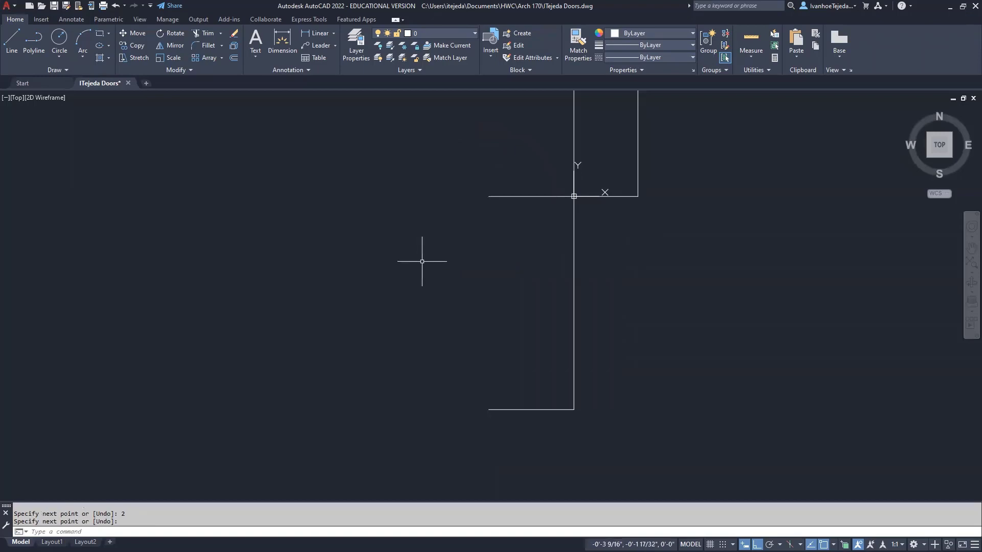
Join the two 2" horizontal lines and the 5" vertical line below the door into a single polyline
scroll(438, 259, down, 5)
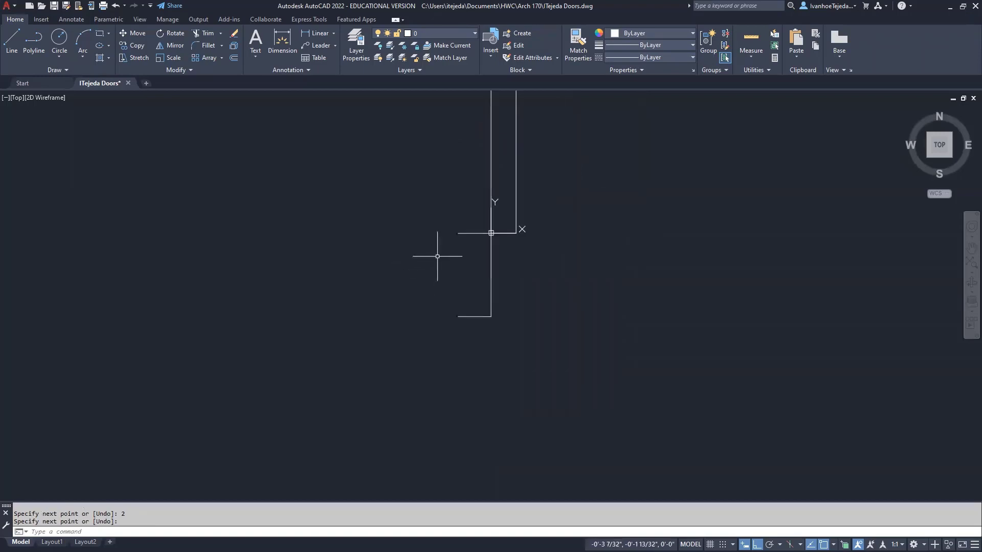
mouse_move(534, 196)
middle_down()
mouse_move(530, 254)
mouse_move(504, 339)
middle_up()
scroll(505, 342, down, 2)
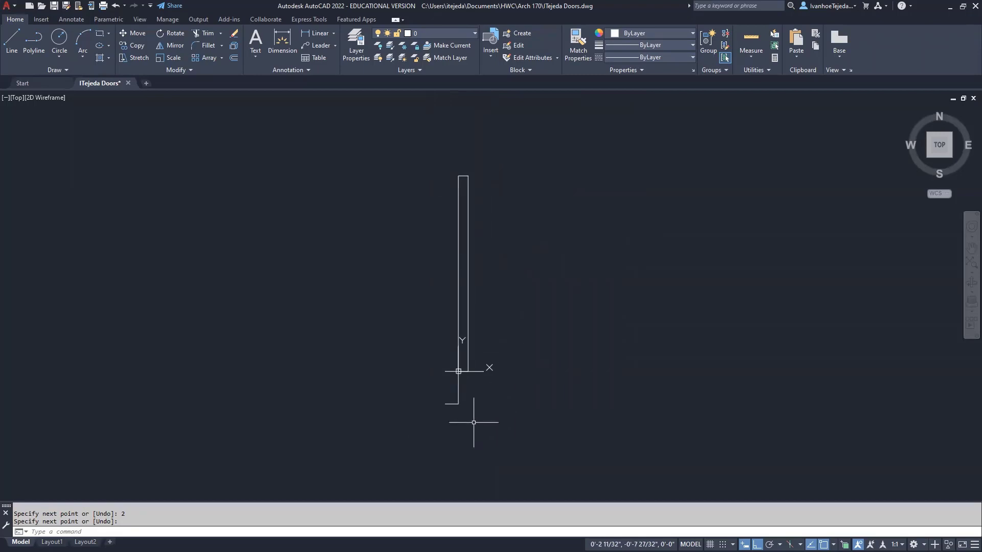
scroll(447, 407, up, 8)
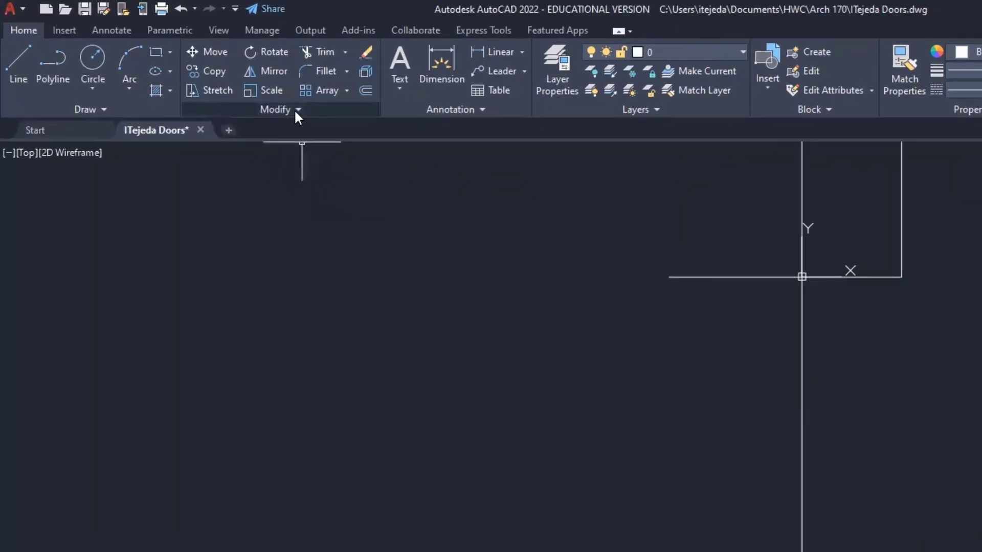
click(379, 142)
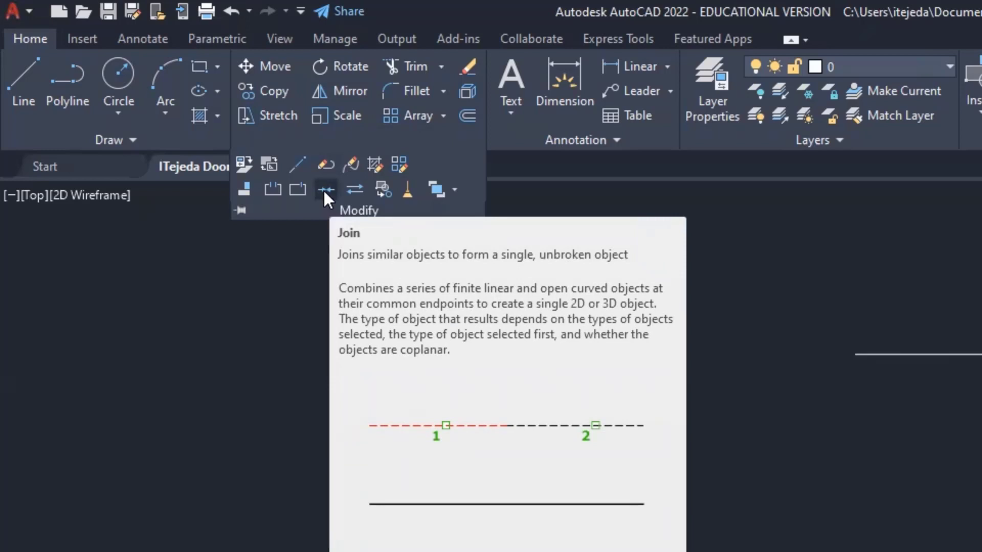
click(323, 189)
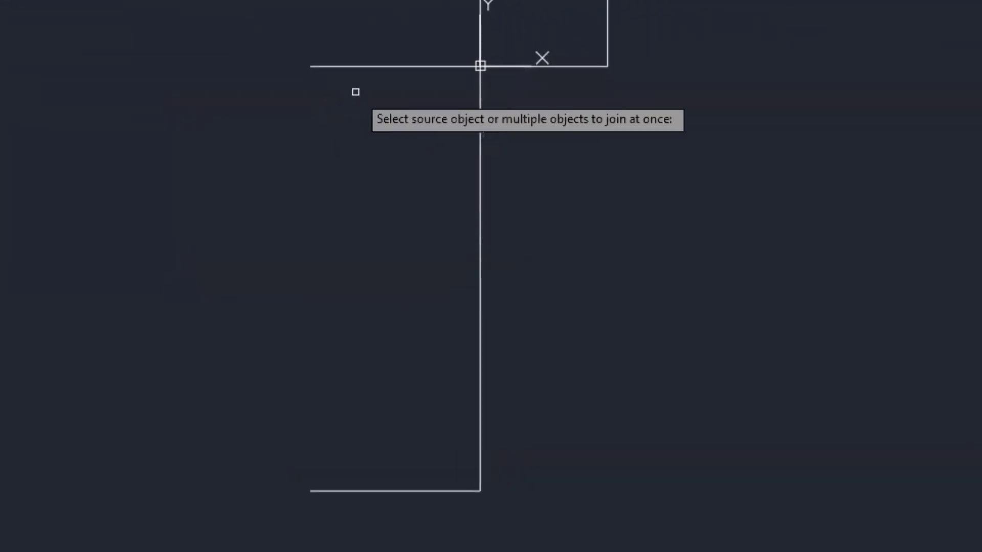
click(389, 67)
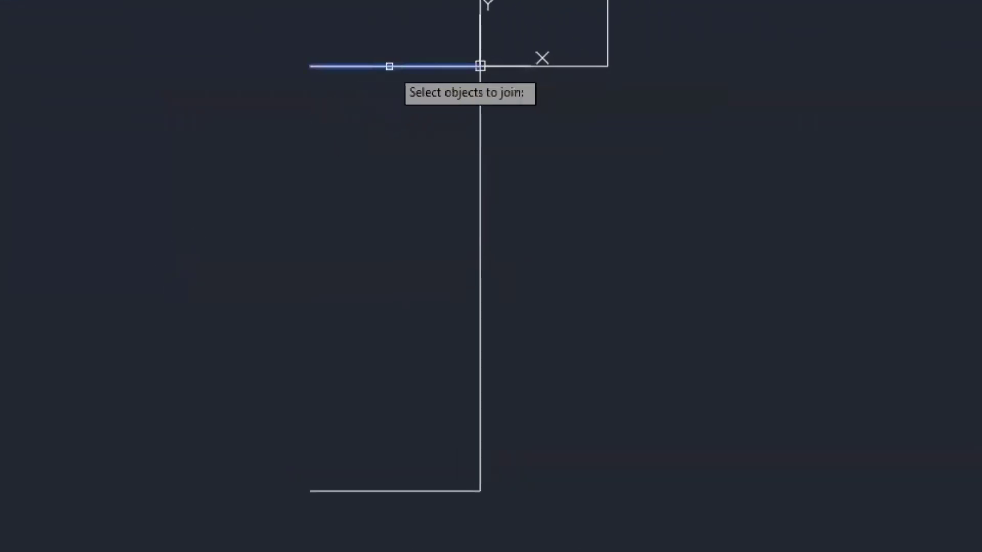
click(480, 214)
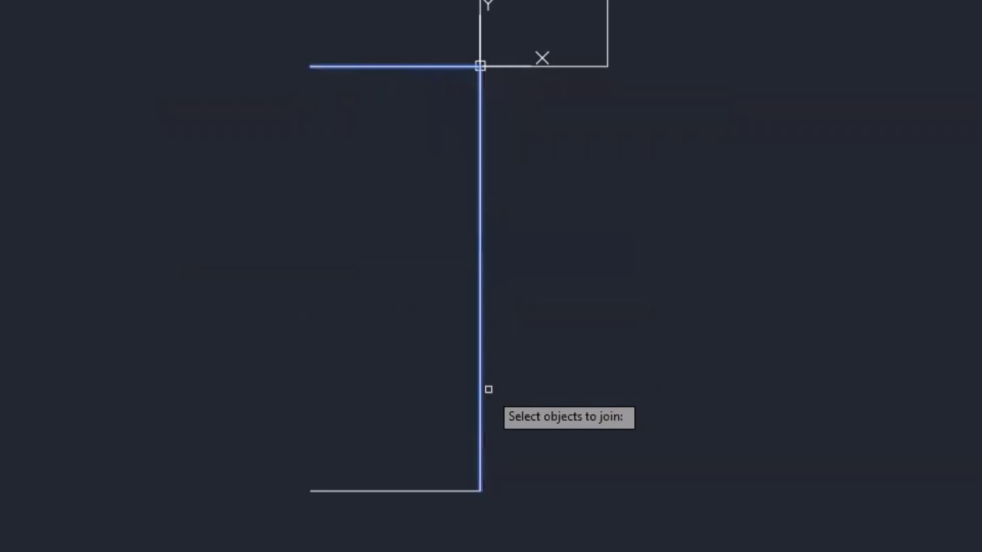
click(417, 490)
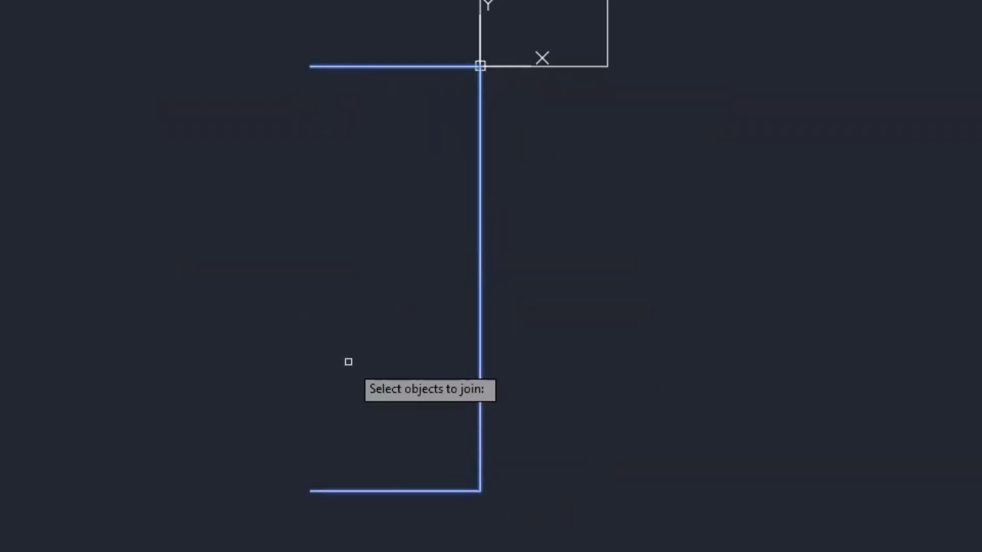
key(Return)
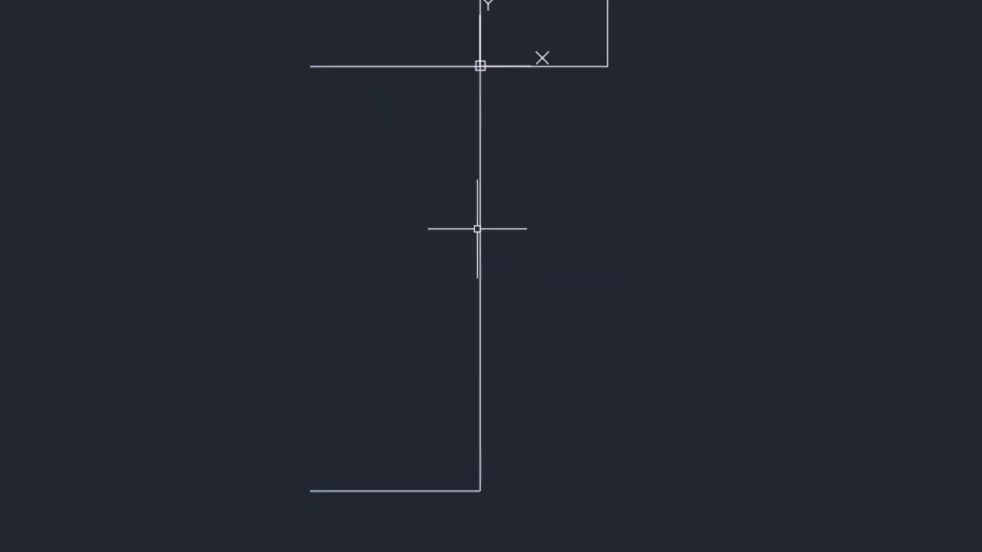
mouse_move(481, 229)
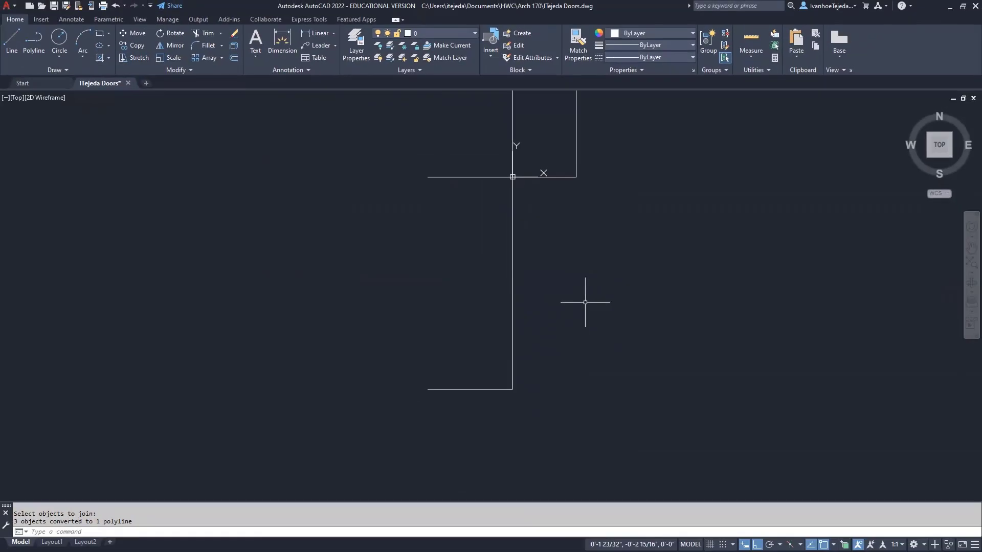
Draw a 2'6" horizontal line to the right from the door's lower-left corner at the origin, marking the door opening
scroll(585, 302, down, 4)
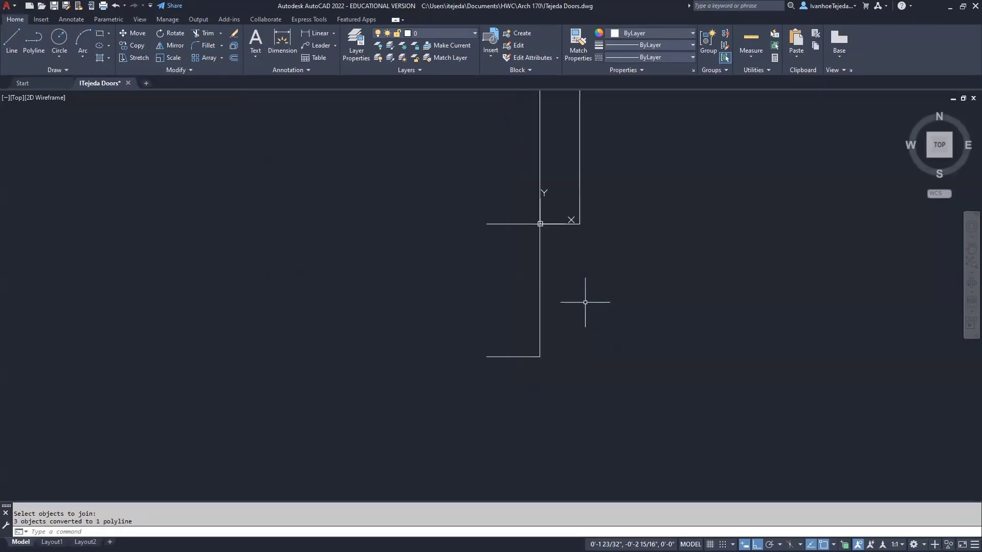
mouse_move(585, 302)
middle_down()
mouse_move(561, 327)
mouse_move(399, 364)
middle_up()
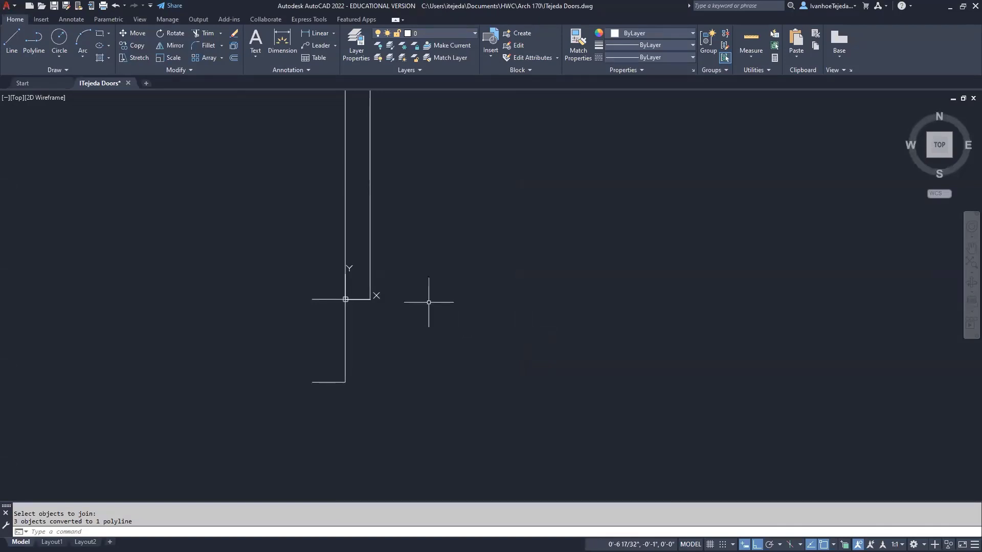
click(13, 39)
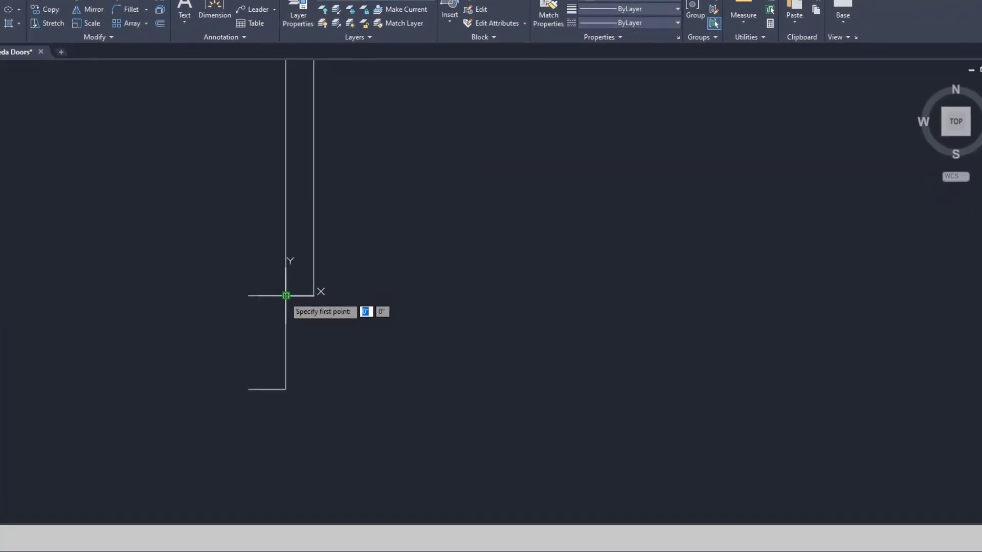
click(159, 288)
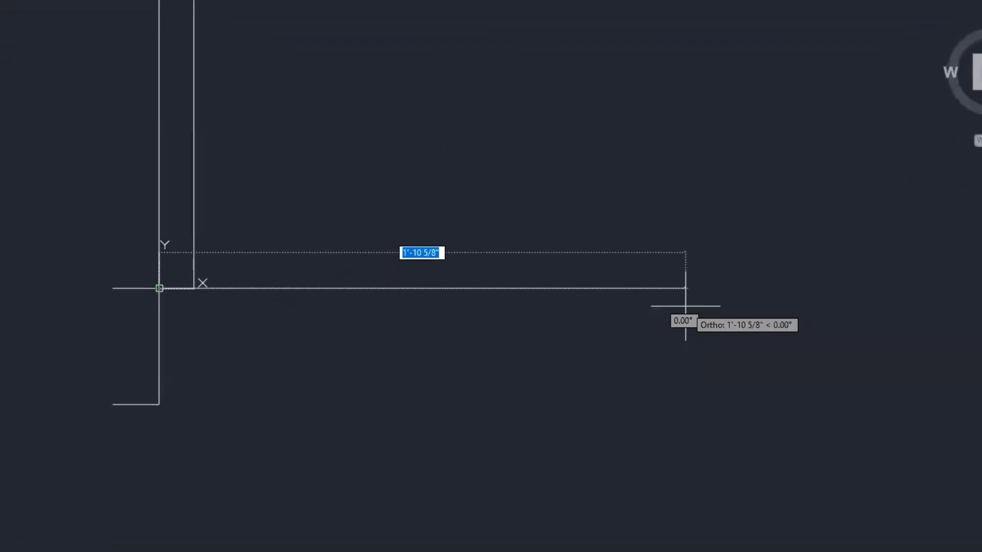
text(2'6)
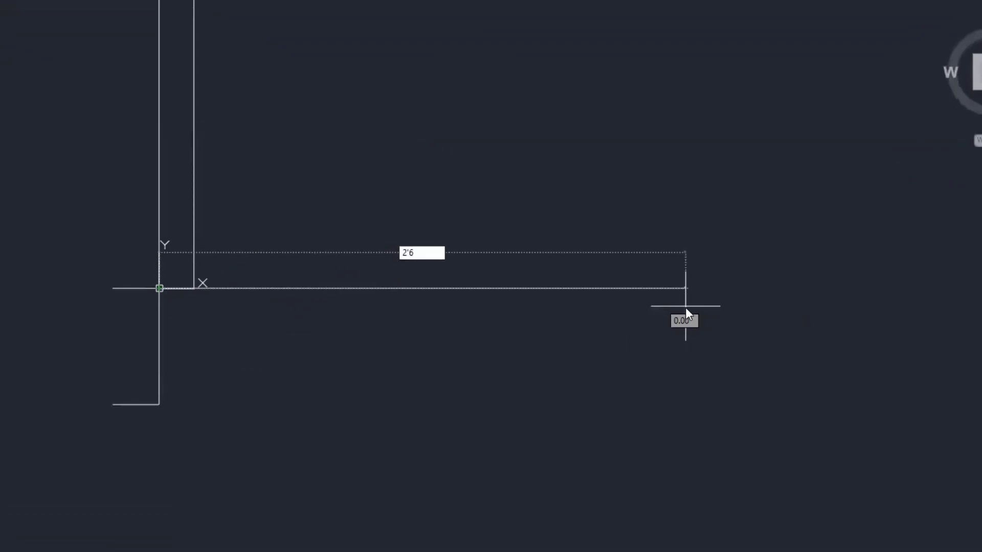
key(Return)
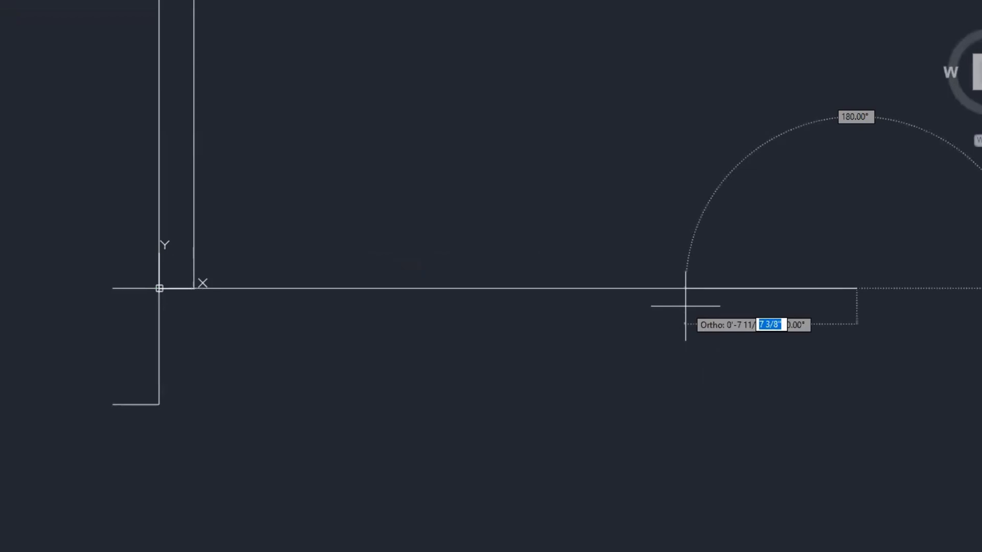
key(Return)
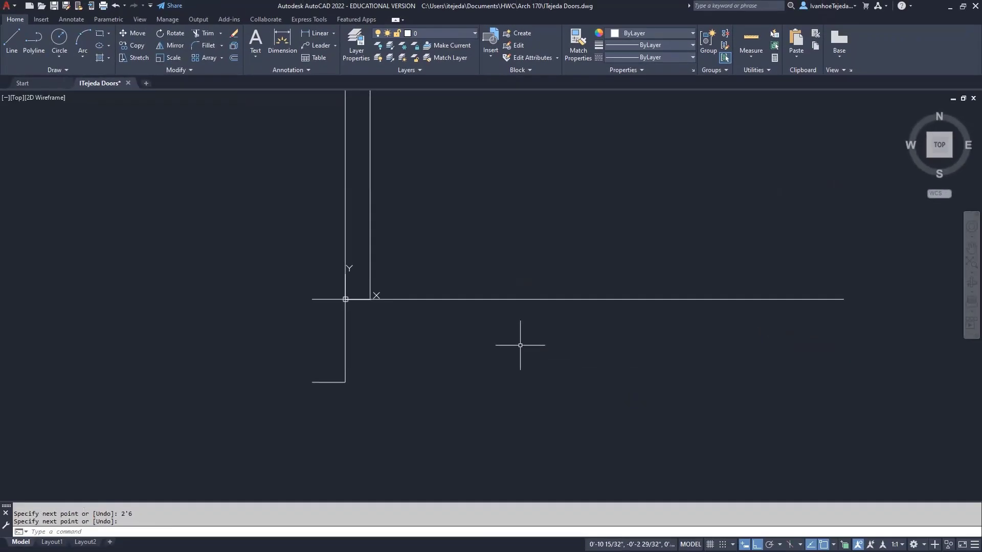
mouse_move(606, 333)
middle_down()
mouse_move(515, 346)
mouse_move(463, 338)
mouse_move(469, 326)
middle_up()
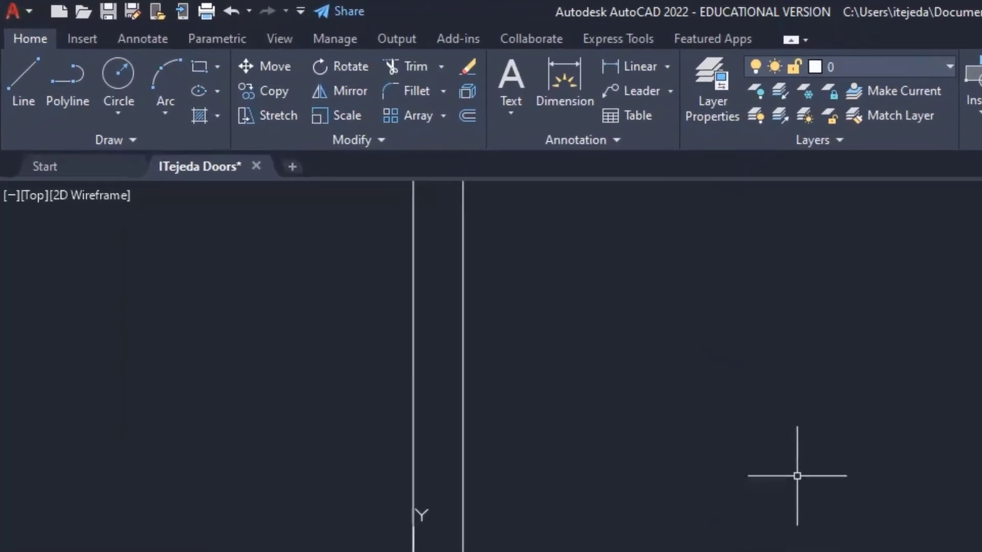
Mirror the joined wall-end polyline about a vertical axis through the midpoint of the 2'6" opening line, keeping the original
click(325, 89)
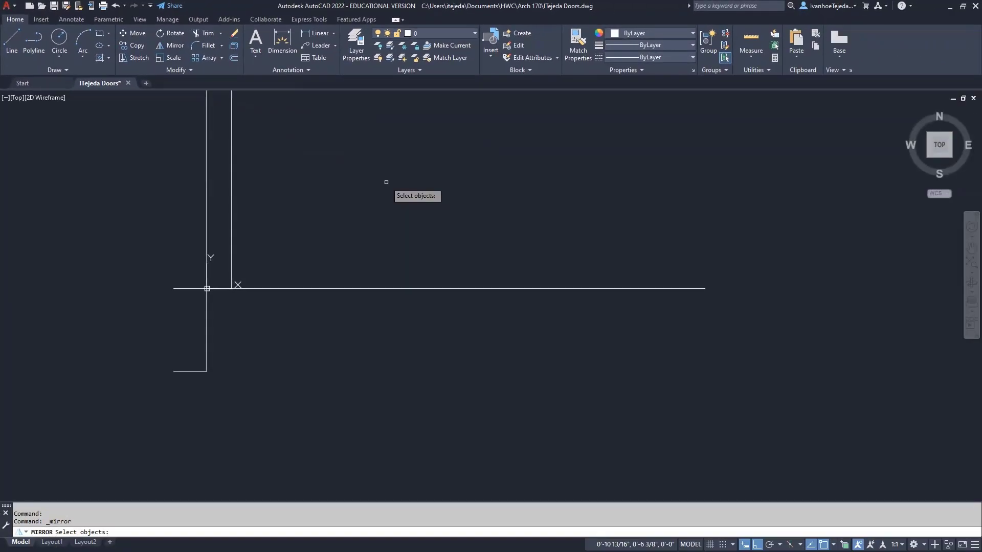
click(208, 326)
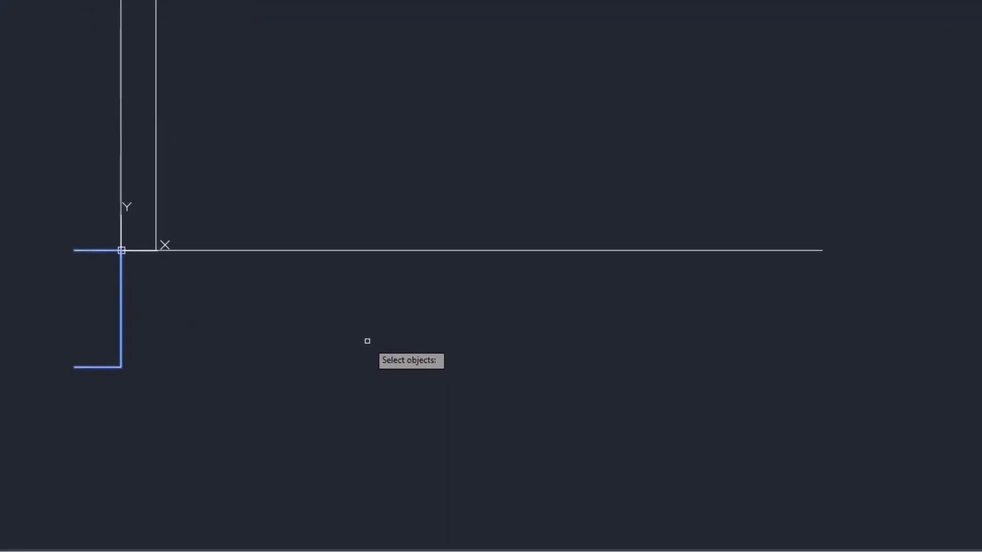
key(Return)
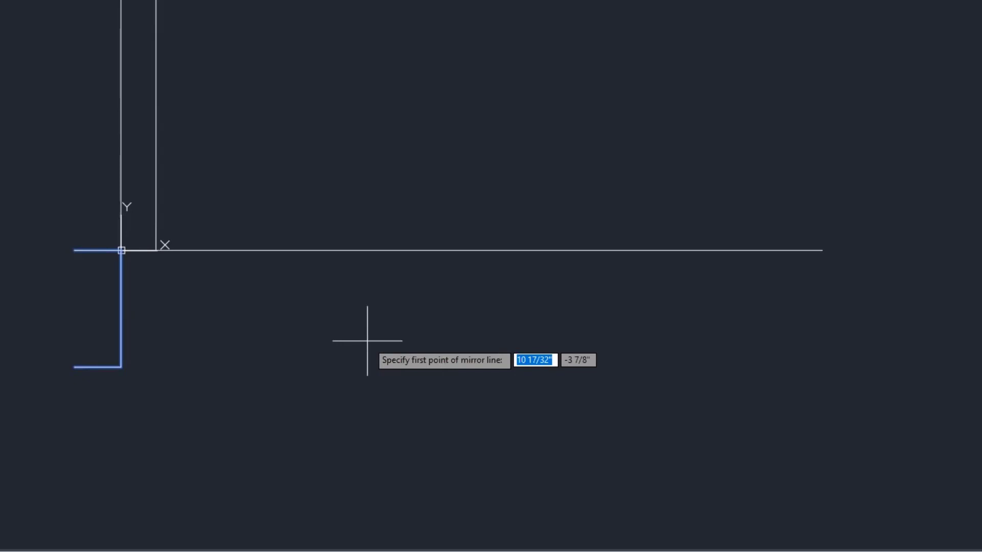
click(471, 250)
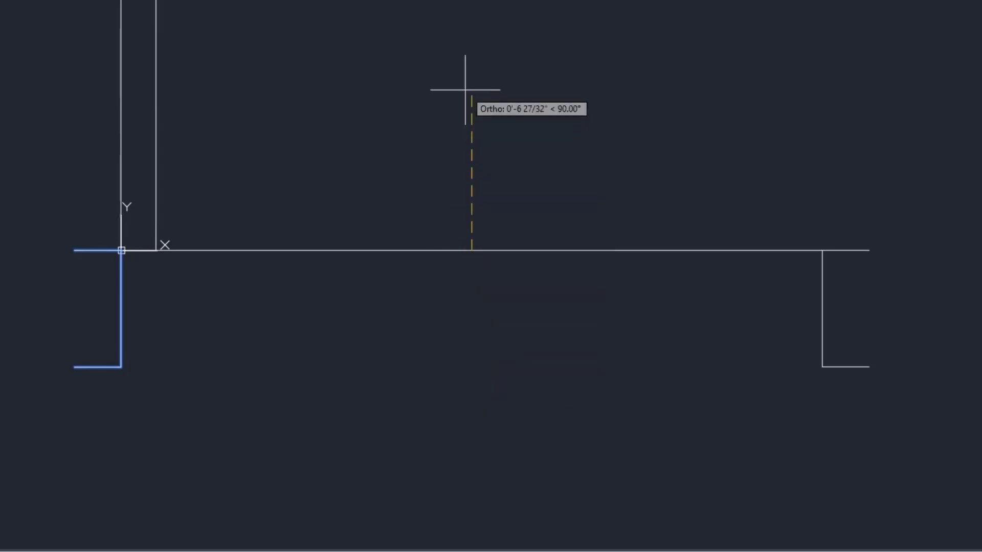
click(467, 366)
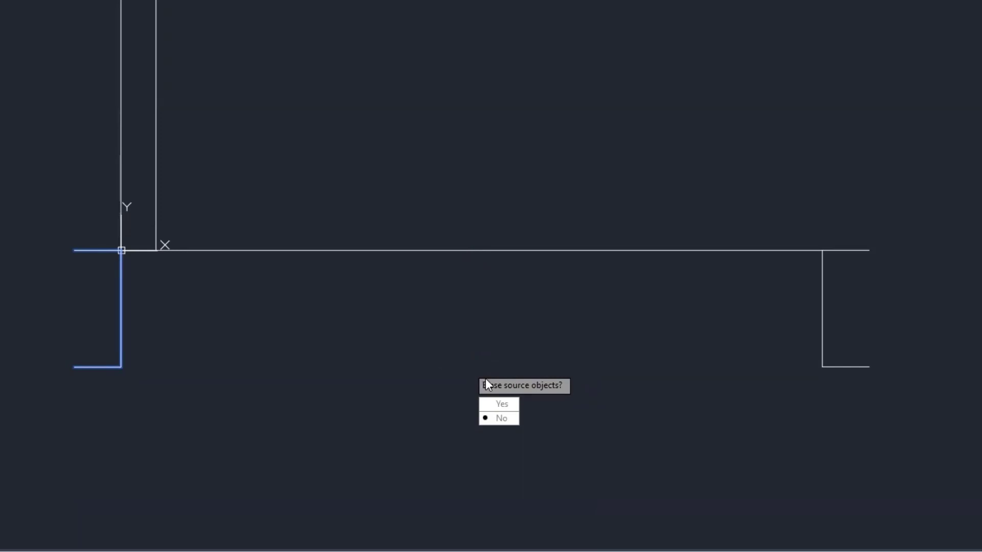
click(505, 420)
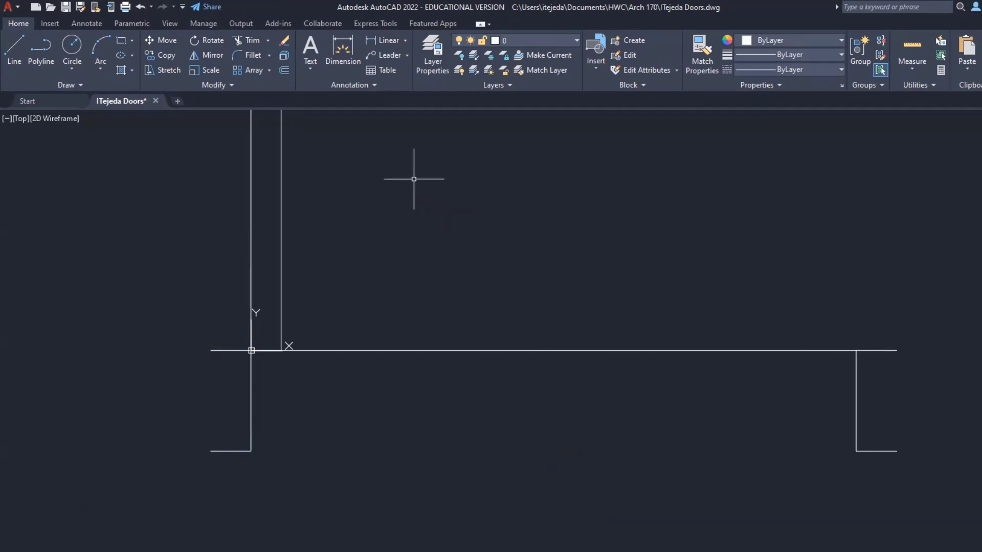
Erase the 2'6" horizontal line spanning the door opening
click(284, 41)
click(516, 351)
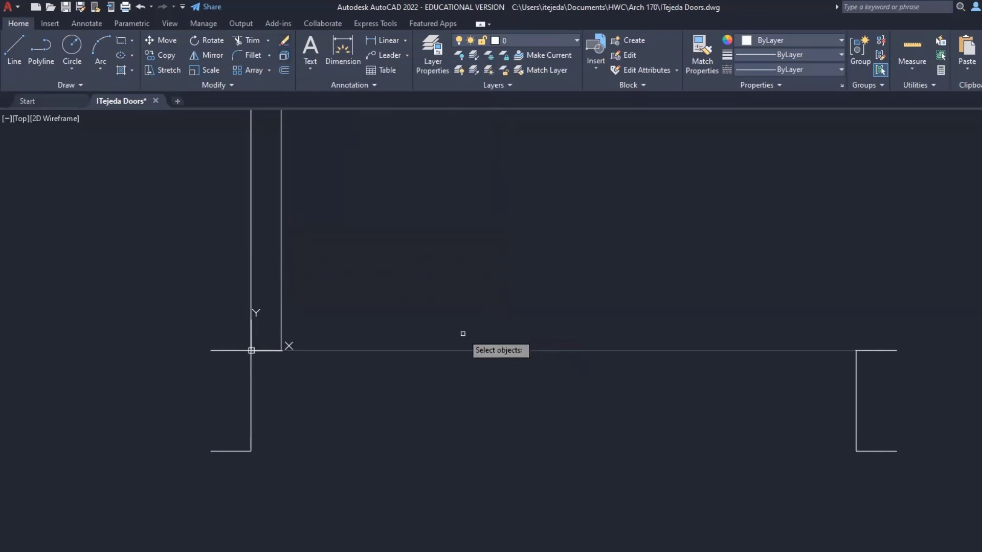
key(Return)
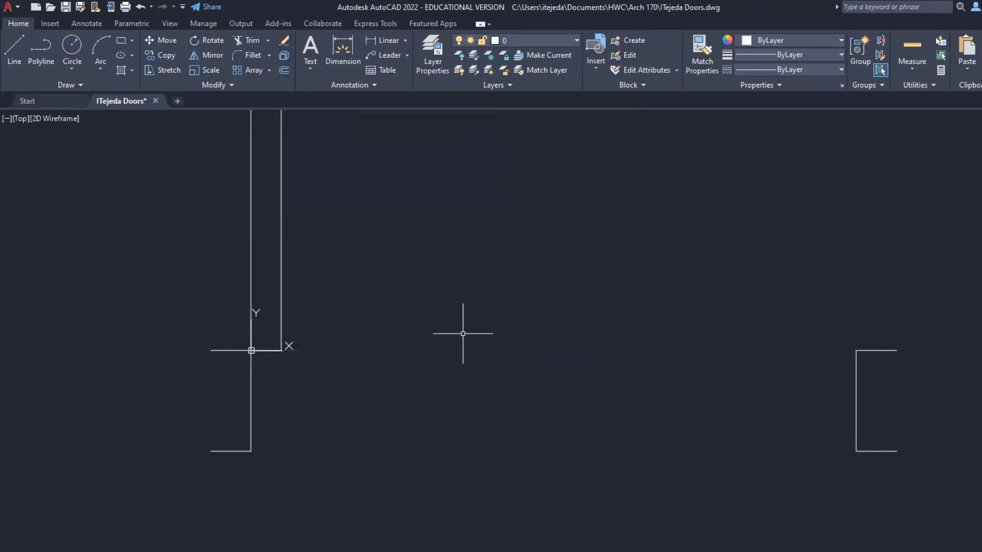
Draw the door swing as a Center, Start, End arc centred on the origin, from the opposite wall corner to the door's upper-left corner
scroll(536, 342, down, 4)
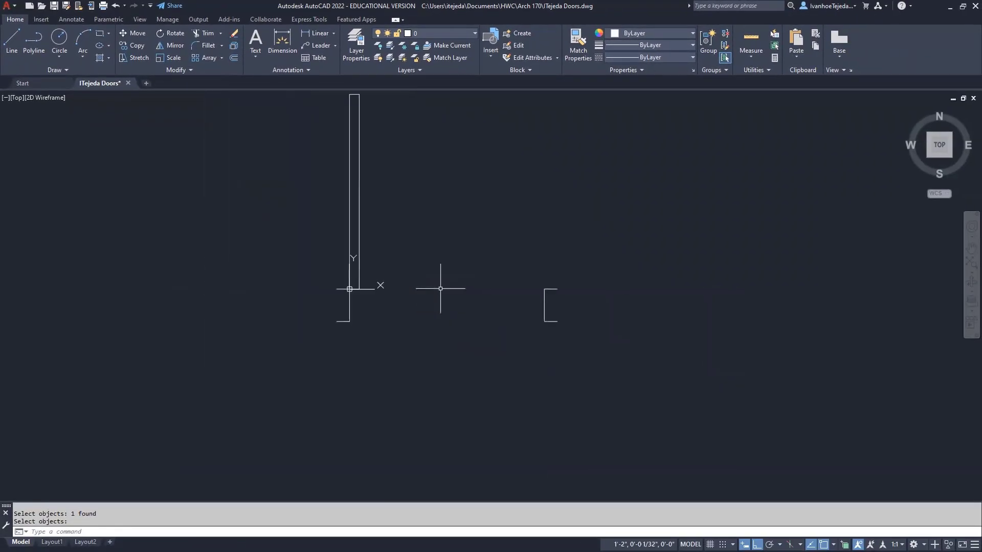
middle_drag(454, 256, 487, 348)
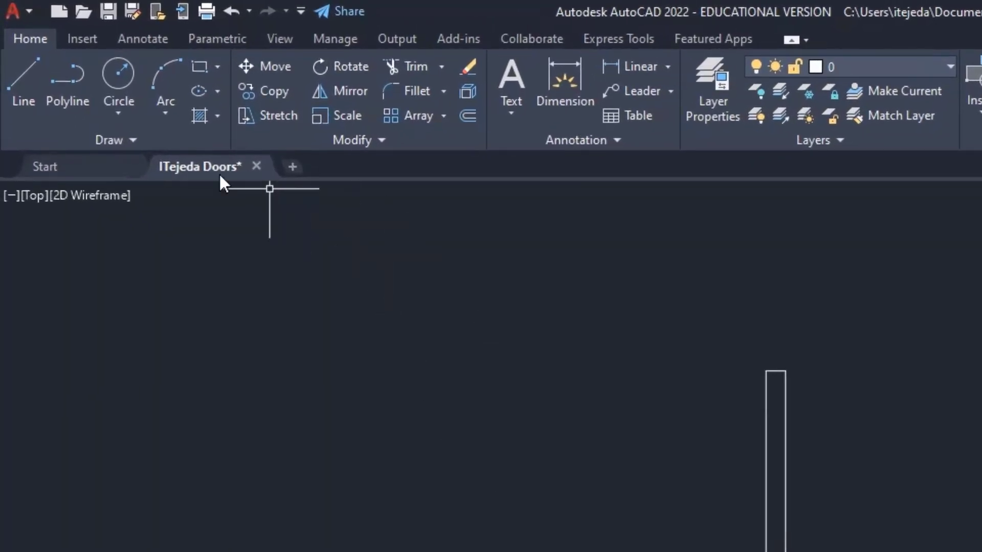
click(168, 110)
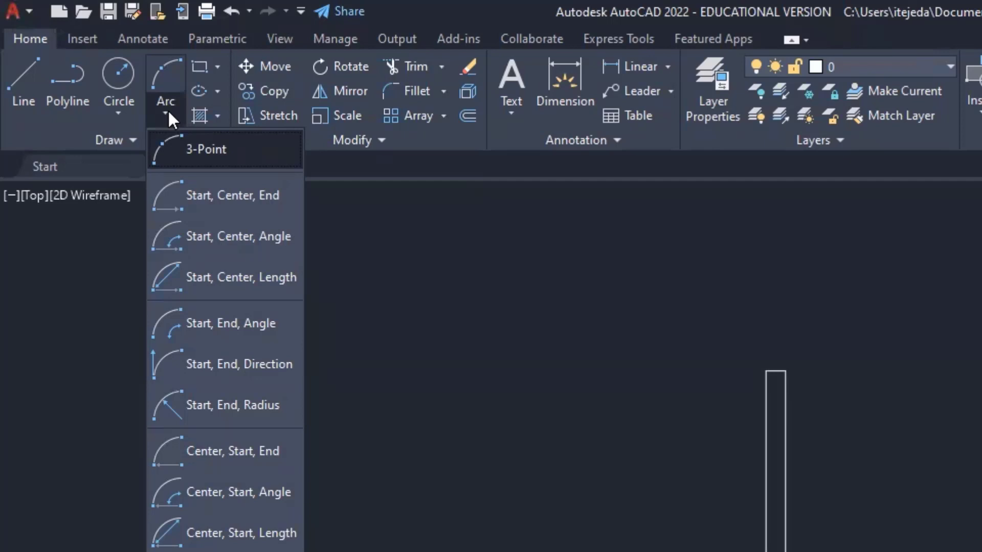
click(210, 450)
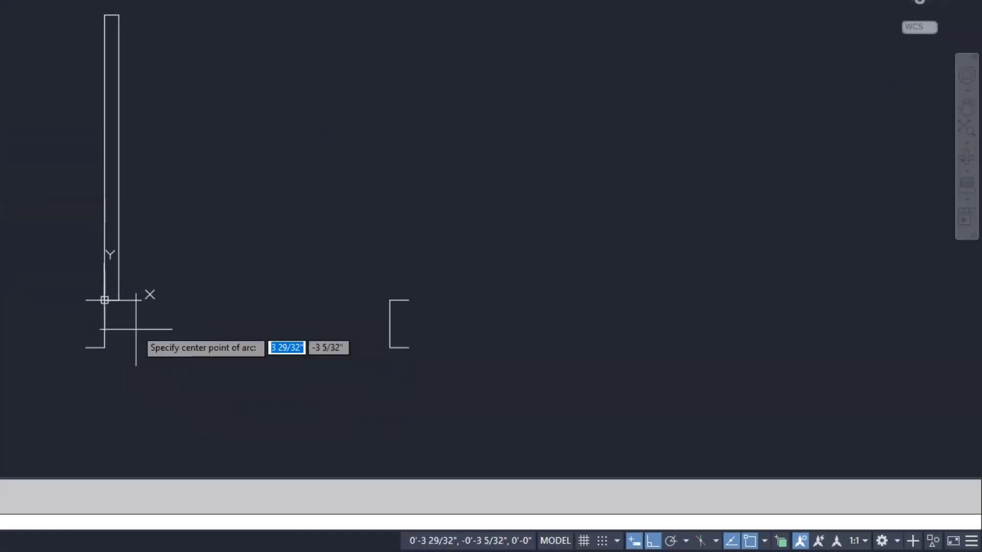
click(105, 300)
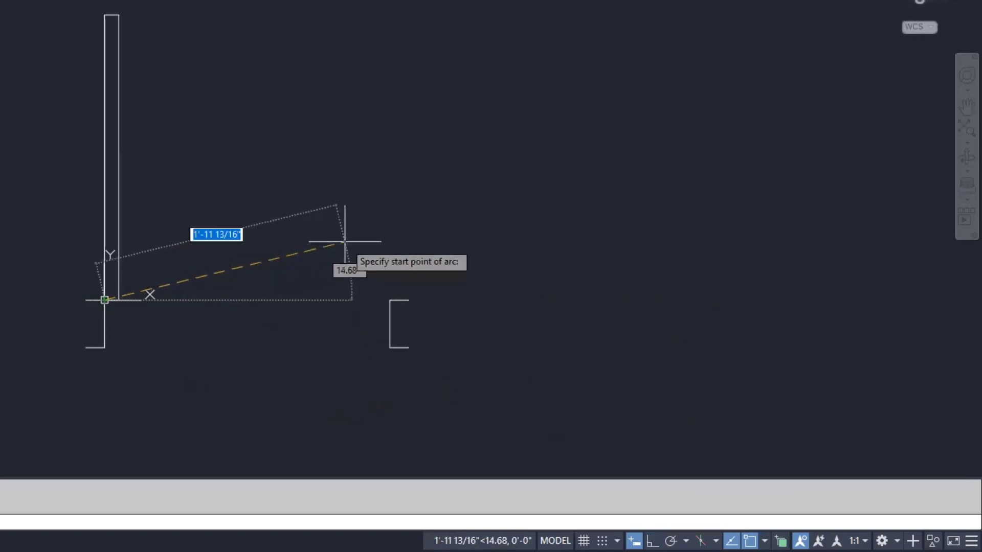
click(389, 299)
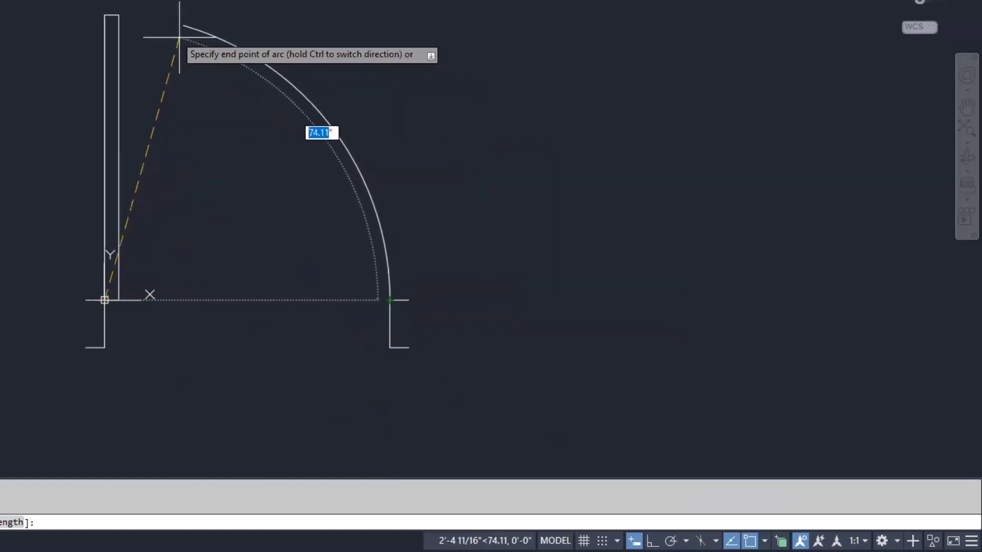
click(105, 15)
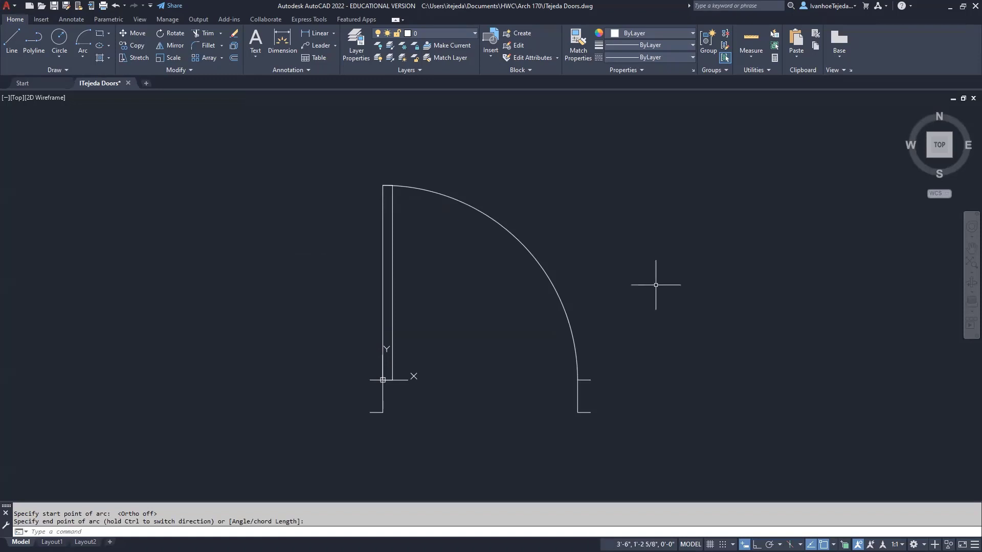
Turn on polar tracking and review its angle increment options
middle_drag(676, 286, 506, 263)
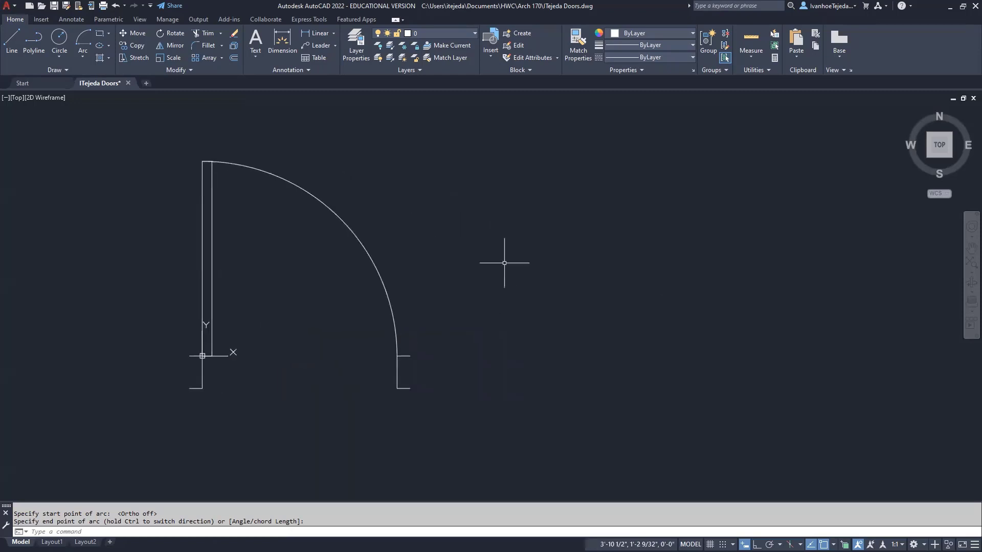
scroll(506, 262, down, 2)
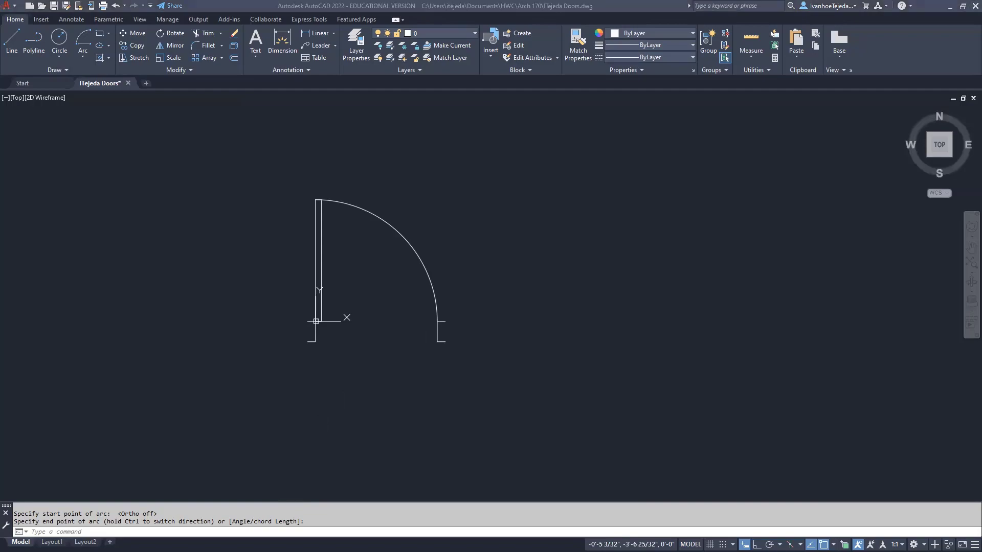
key(alt+Tab)
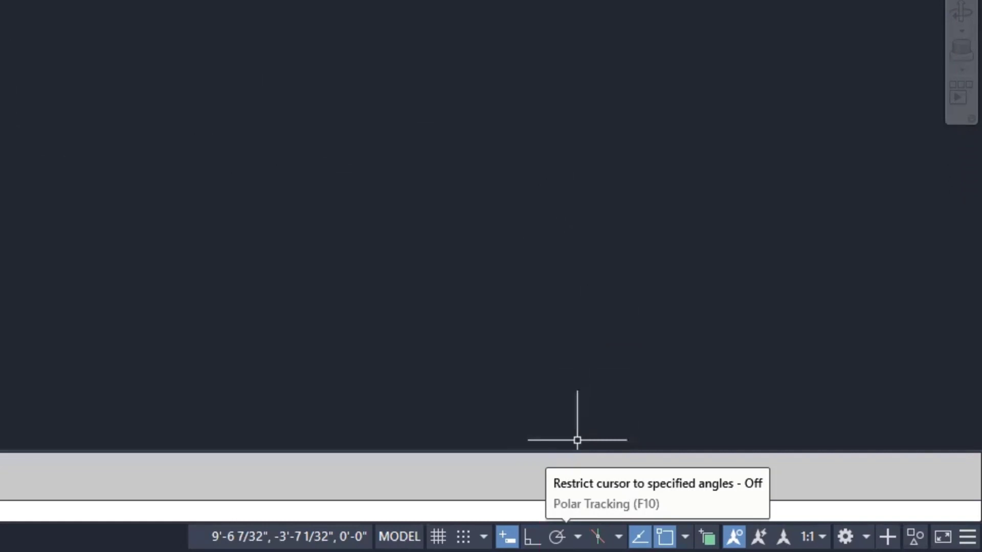
click(557, 537)
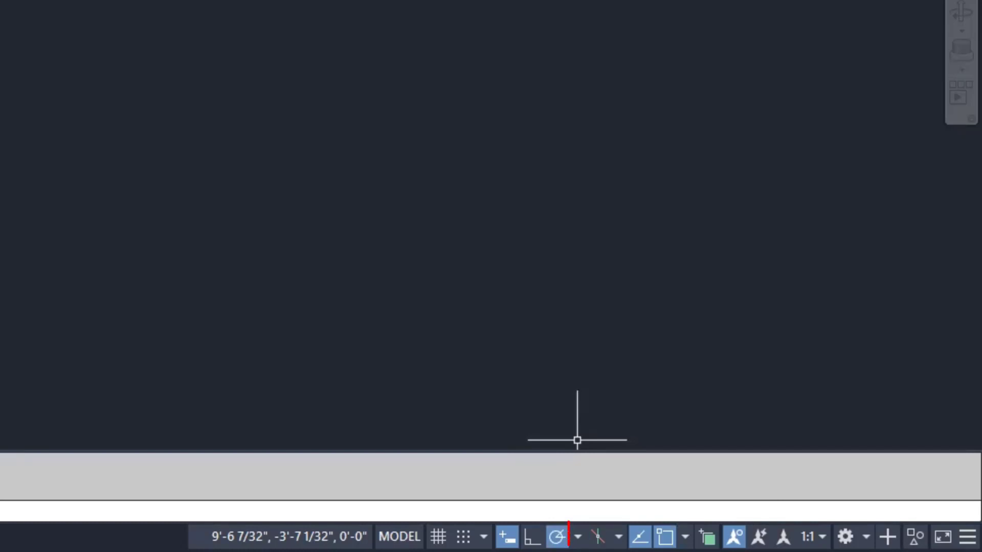
click(577, 536)
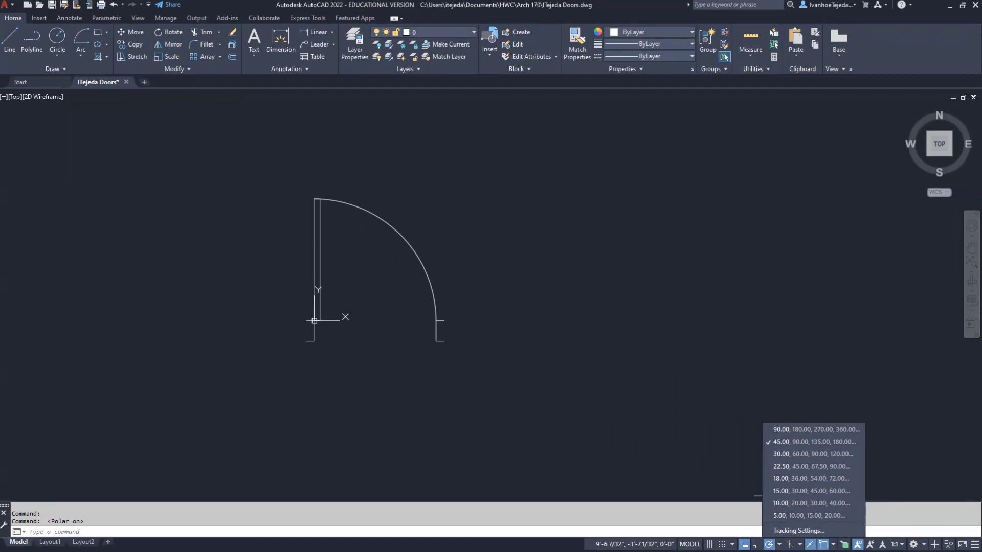
click(758, 495)
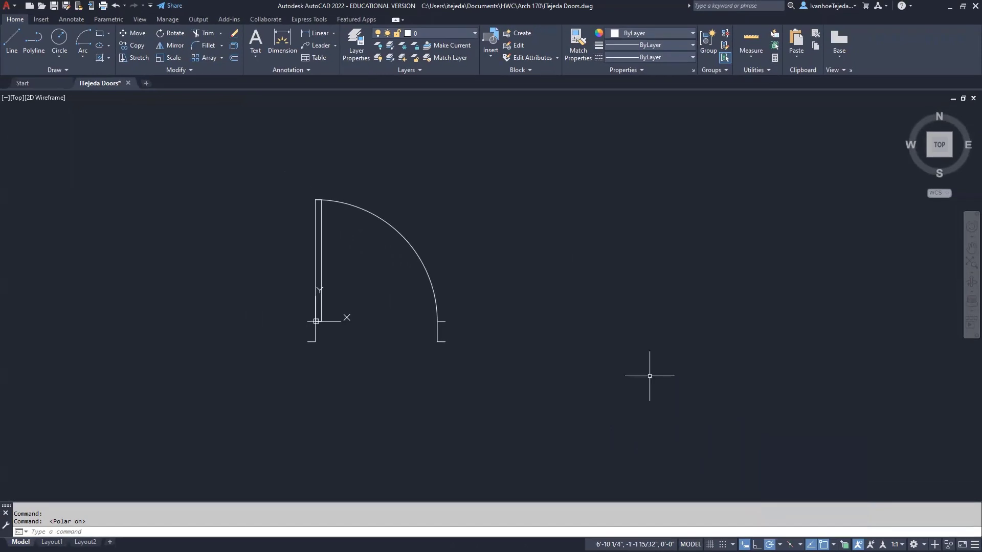
Draw a V of connected lines to the right of the swing door: 12" at 315°, followed by 1' at 45°
middle_drag(621, 340, 525, 344)
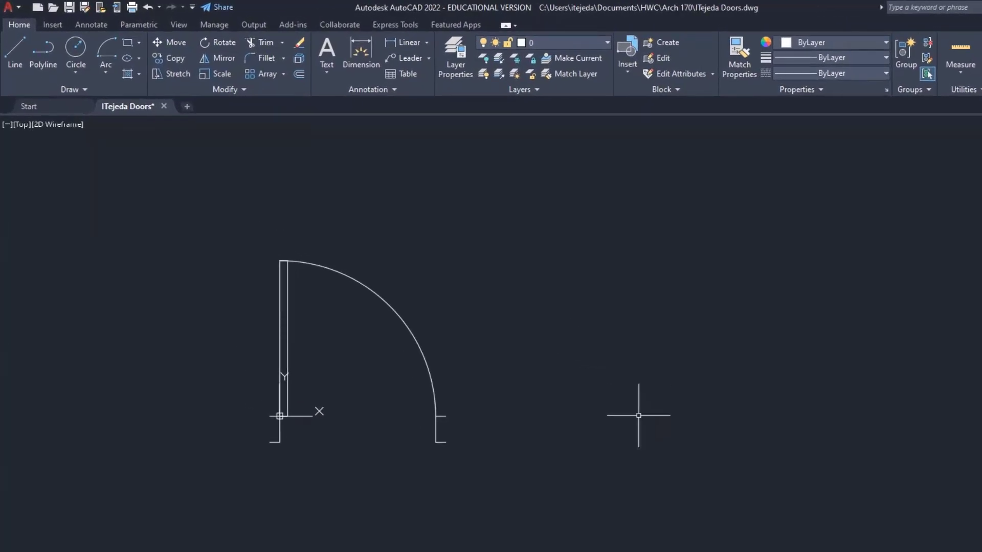
click(15, 51)
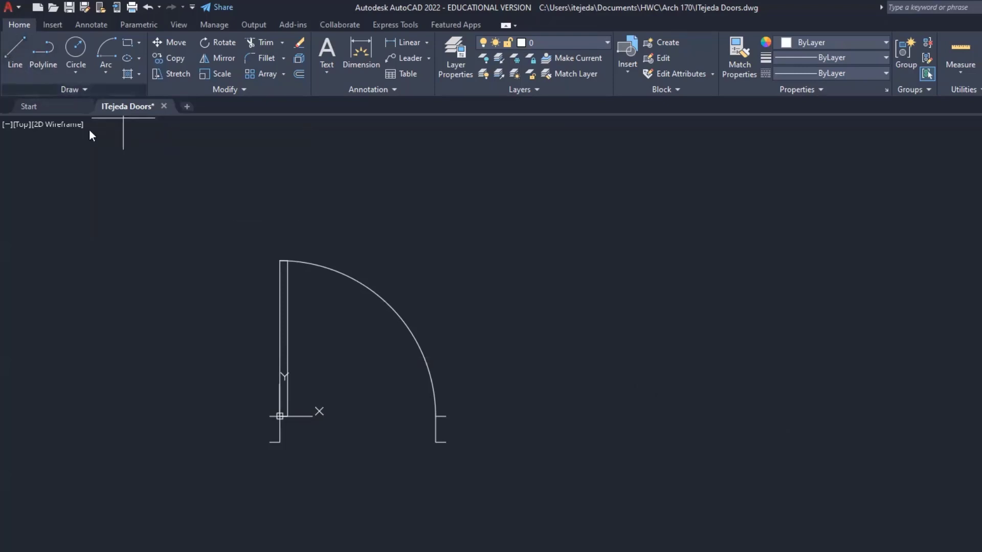
click(620, 383)
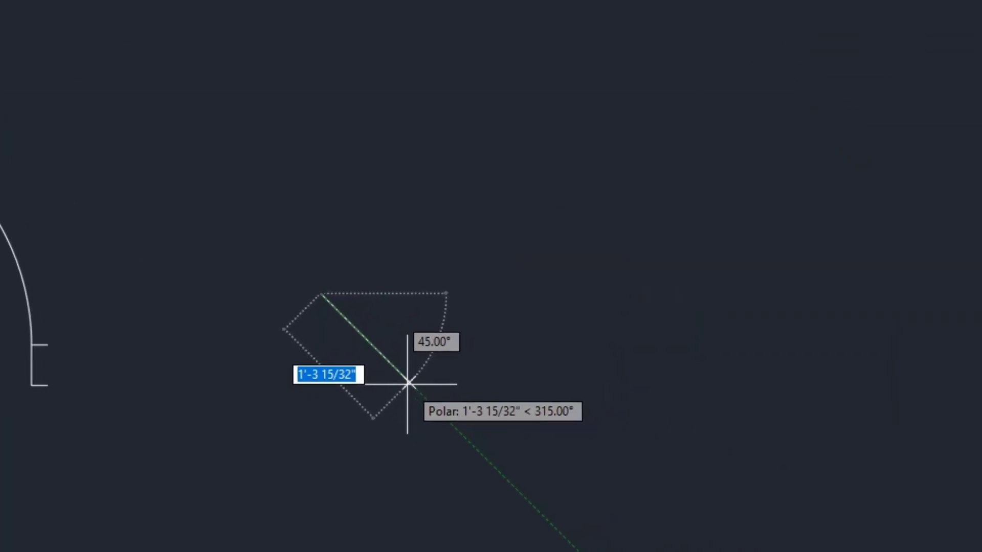
text(12)
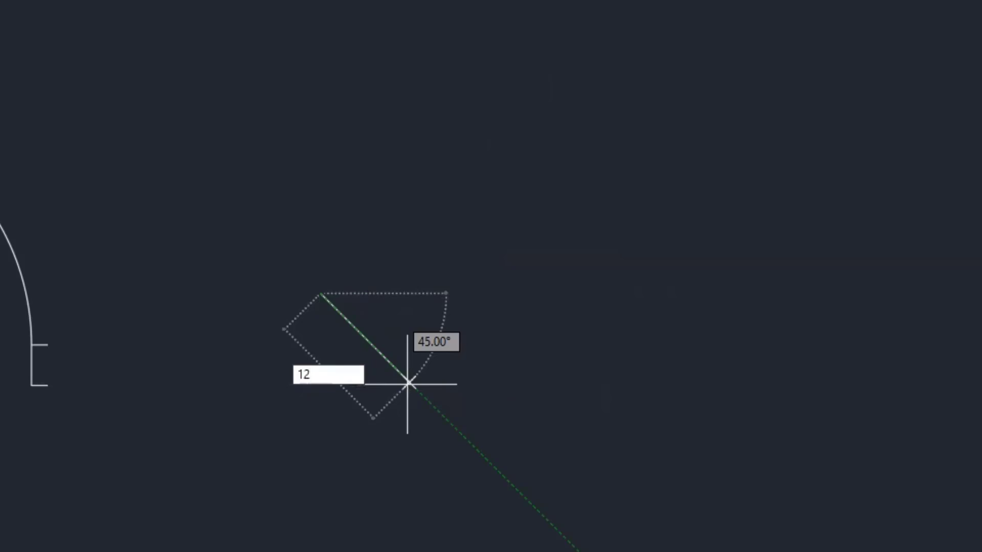
key(Return)
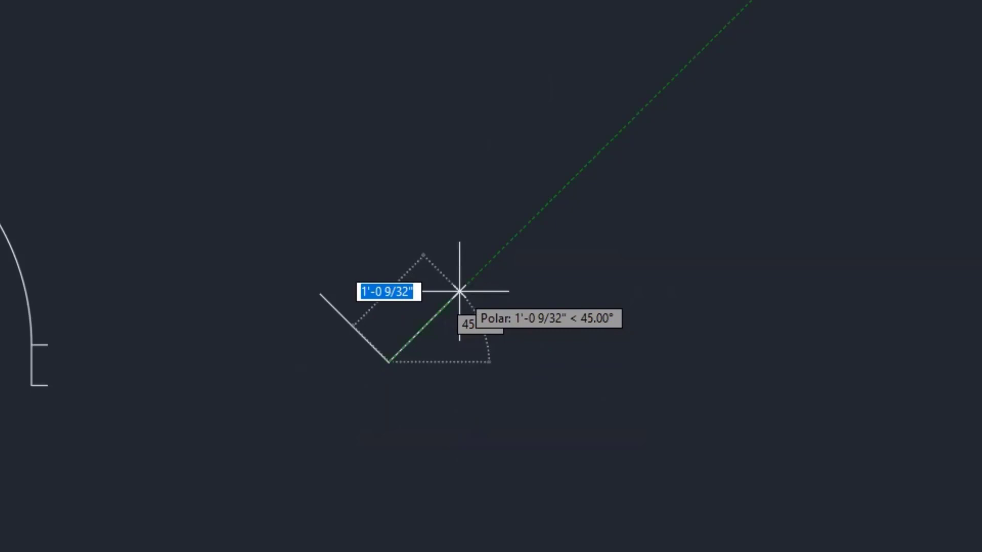
key(BackSpace)
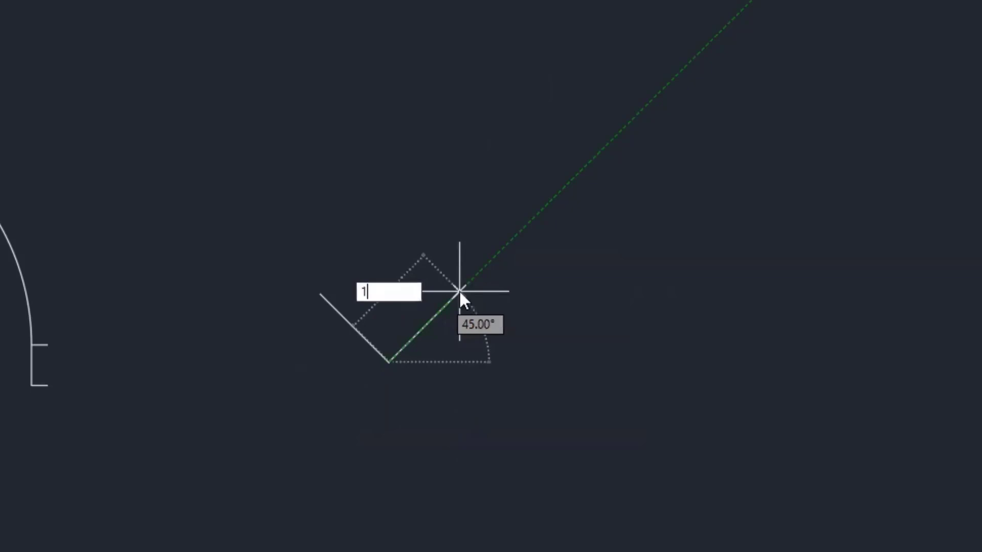
text(1')
key(Return)
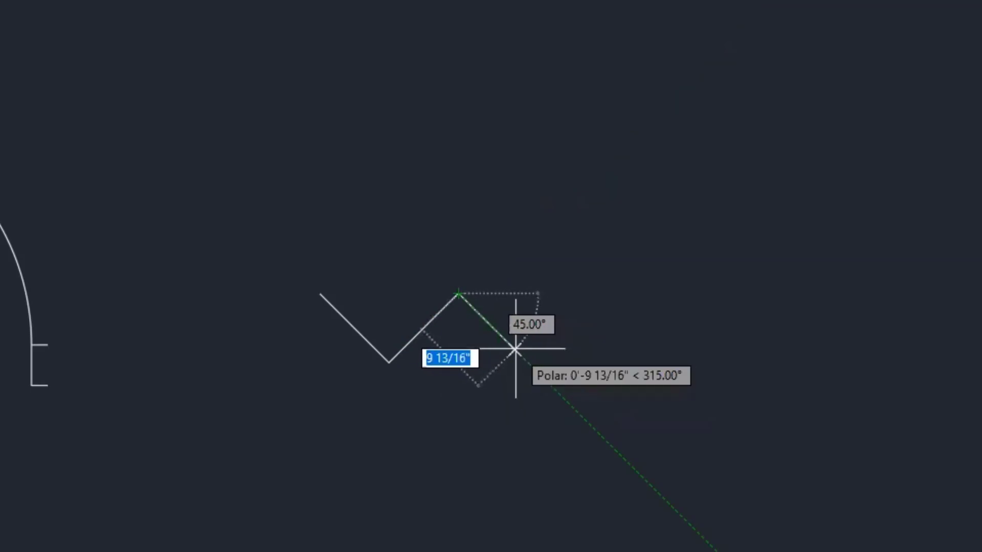
Continue the line 1.5" at 315° from the V's upper-right end and end it there
text(1)
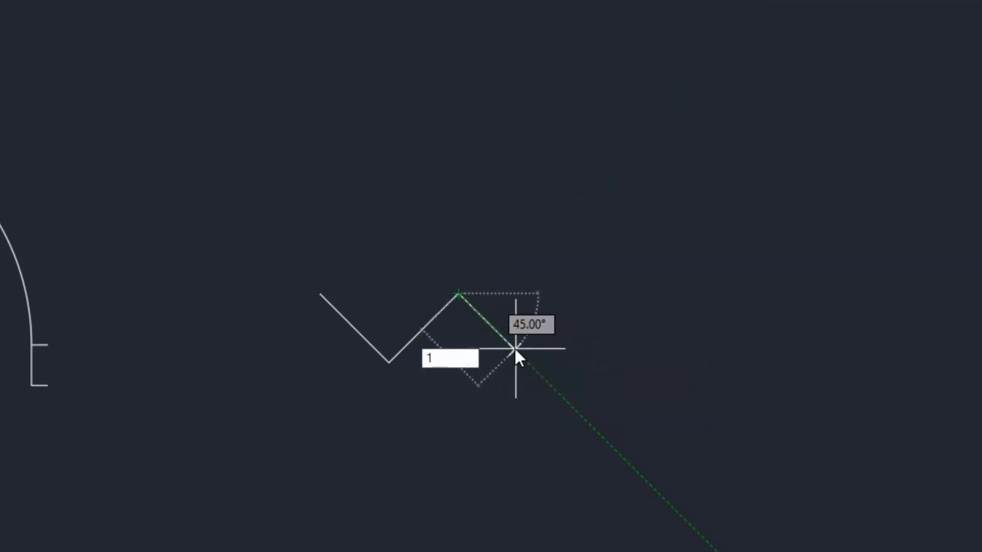
text(.5)
key(Return)
text(1)
key(Return)
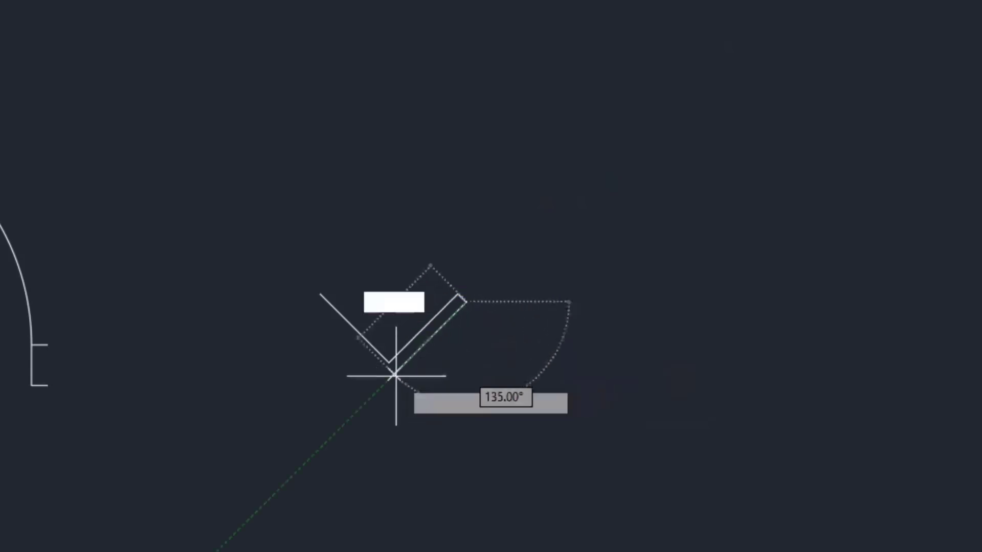
right_click(573, 404)
click(606, 412)
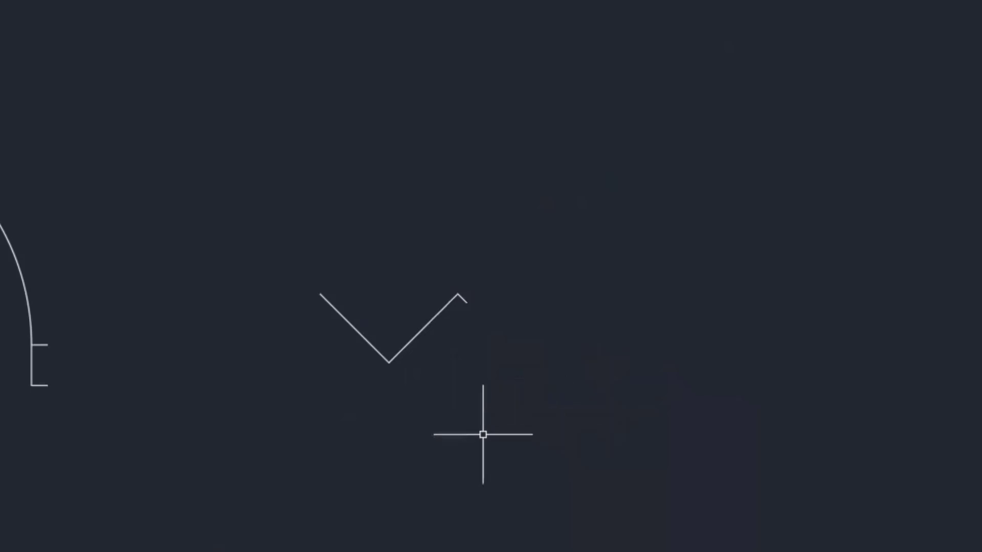
Start a line at the V's upper-left end, heading along the 225° polar direction
scroll(385, 431, up, 4)
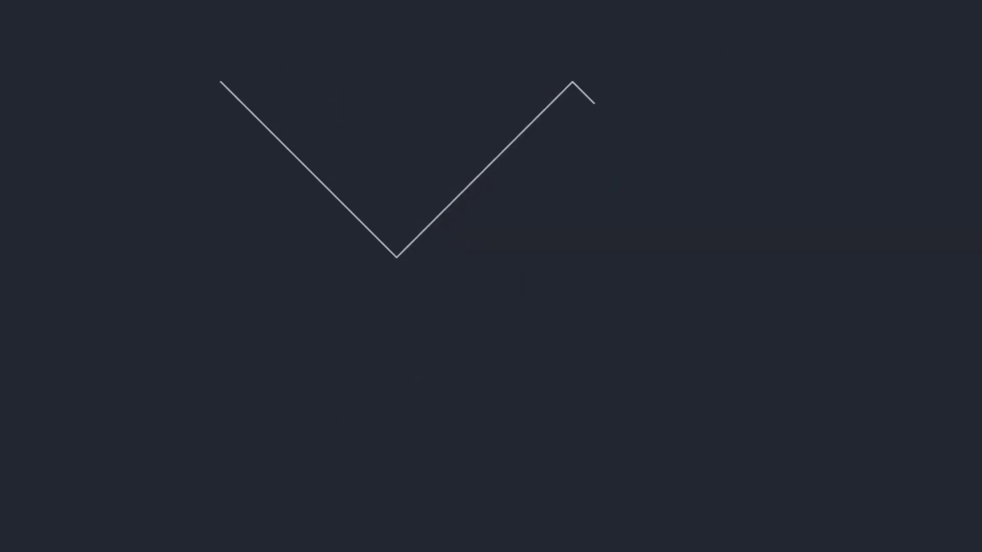
key(l)
key(Return)
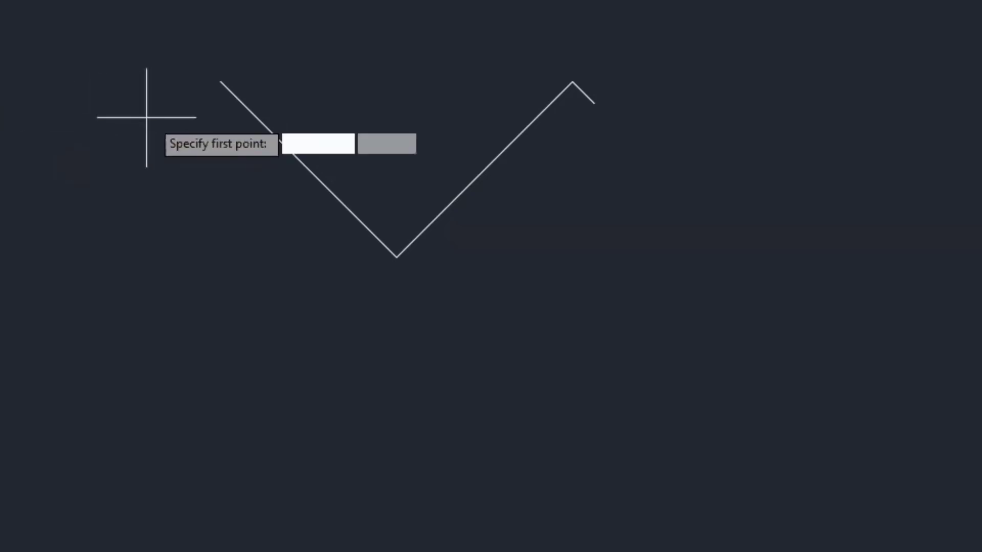
click(221, 81)
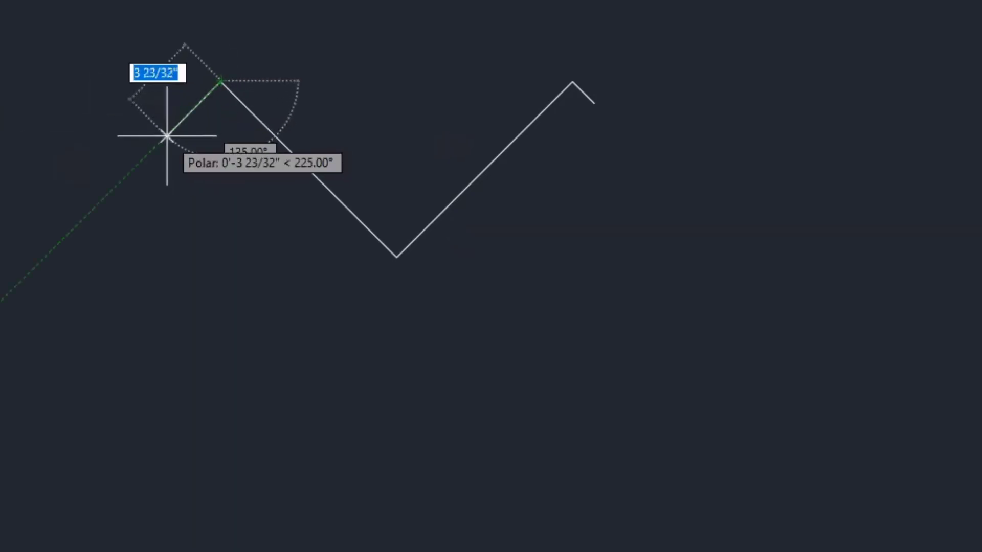
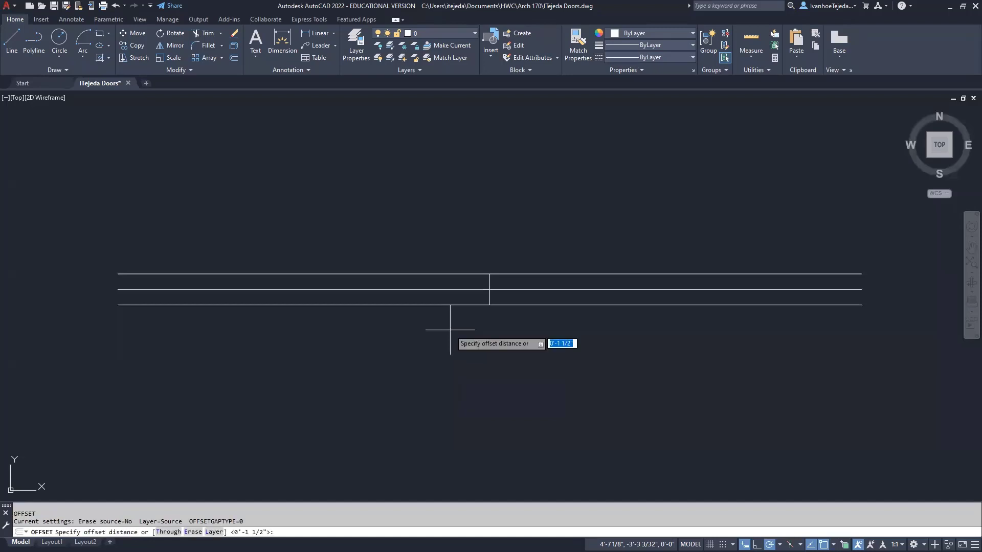
Offset the central vertical line 1 1/2" to both sides
key(Return)
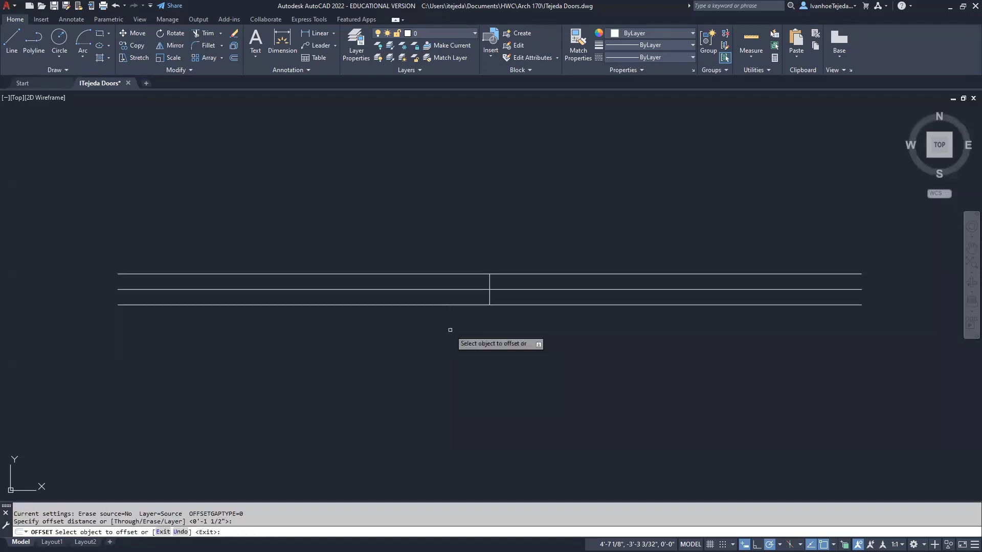
click(489, 294)
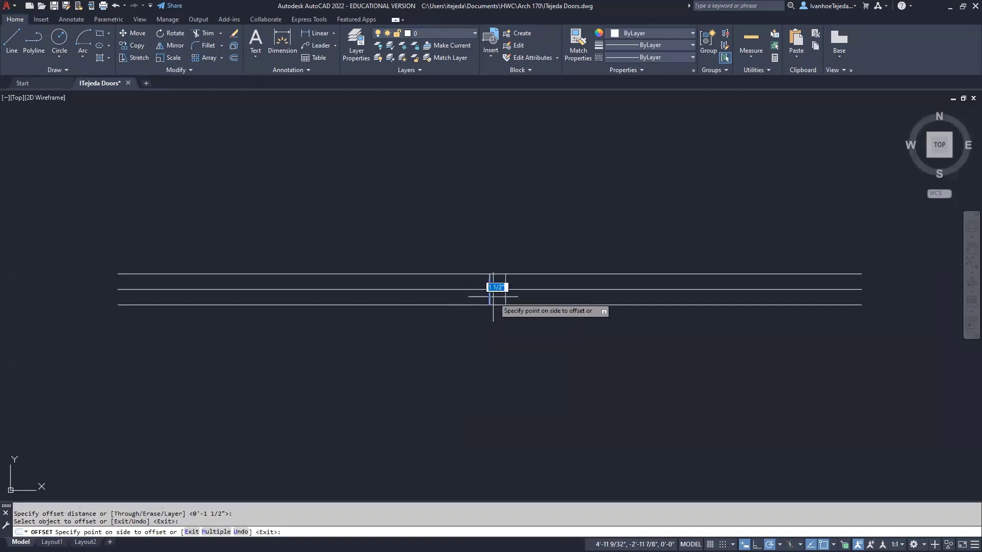
click(521, 297)
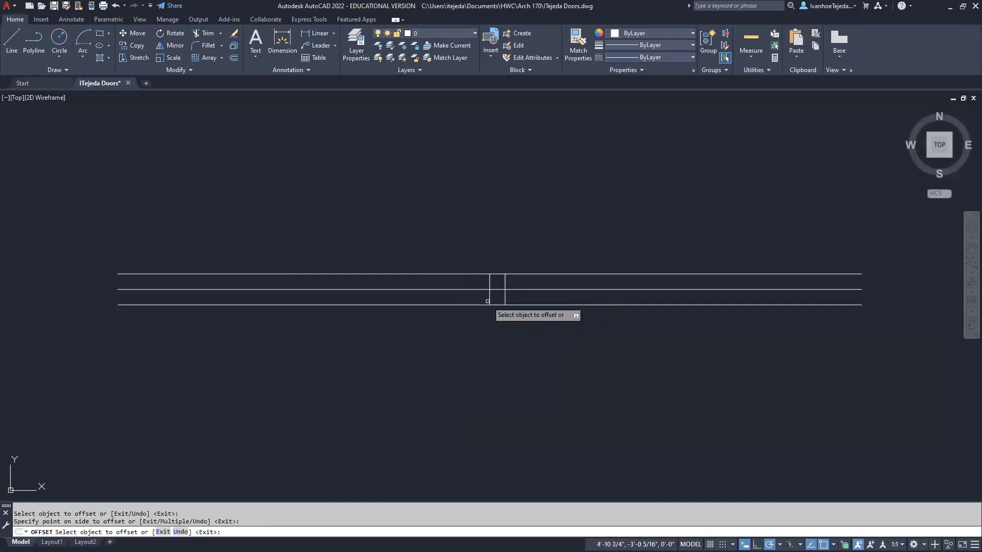
click(488, 297)
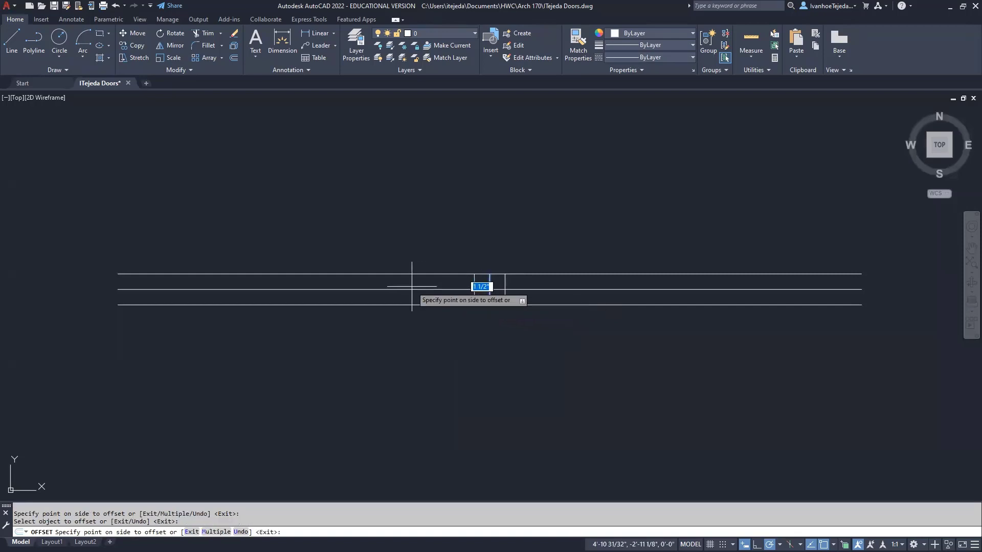
click(55, 304)
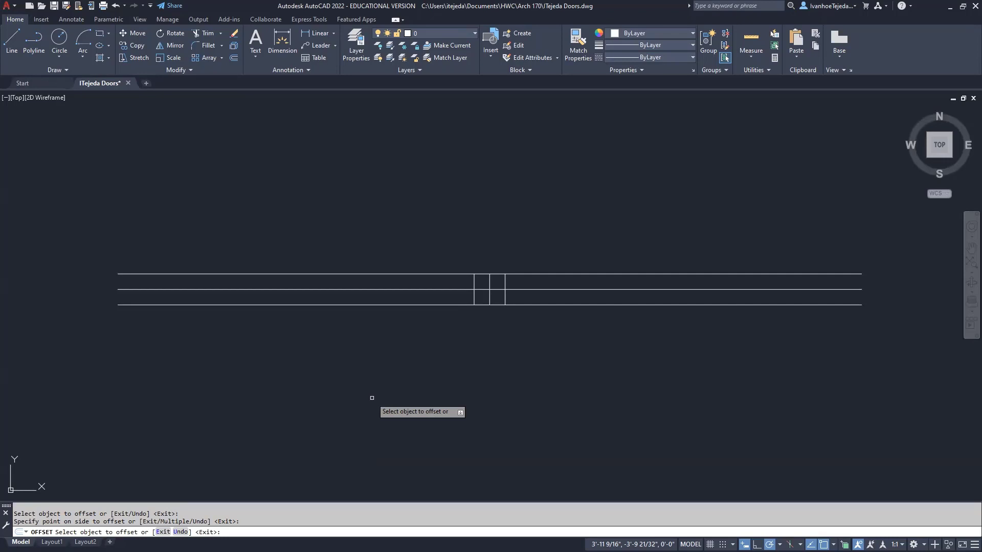
key(Escape)
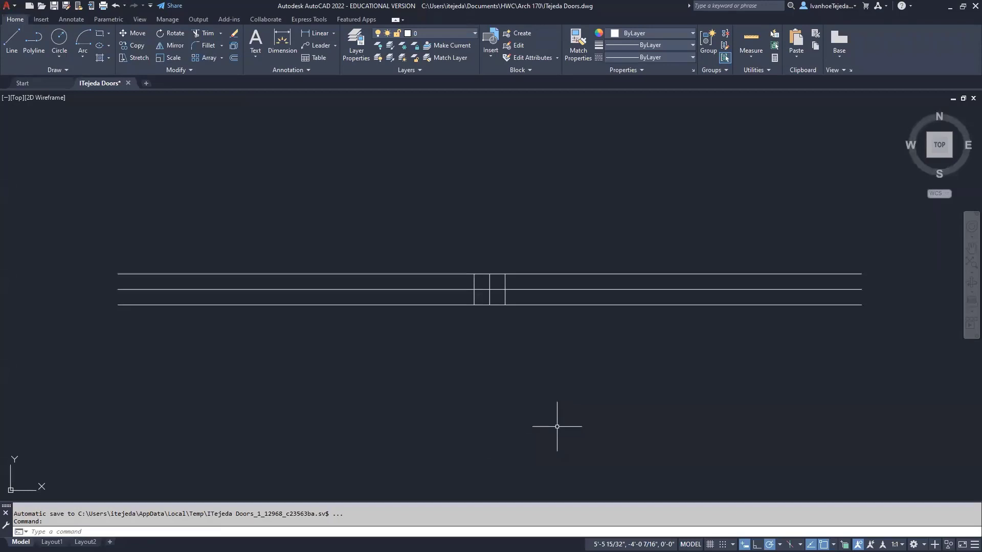
Close the upper panel's right end with a vertical line from the top horizontal line to the middle one
right_click(590, 207)
mouse_move(620, 226)
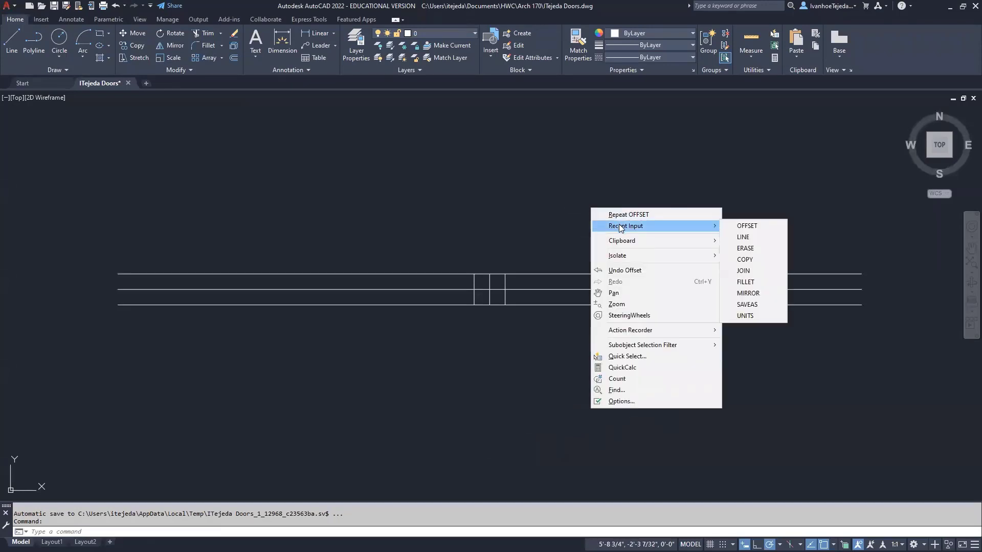
click(738, 238)
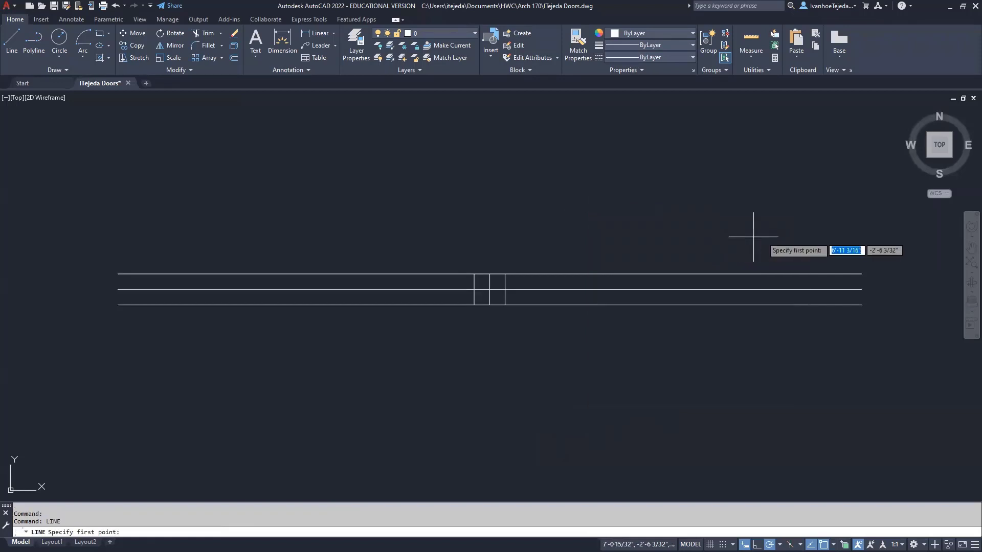
click(862, 274)
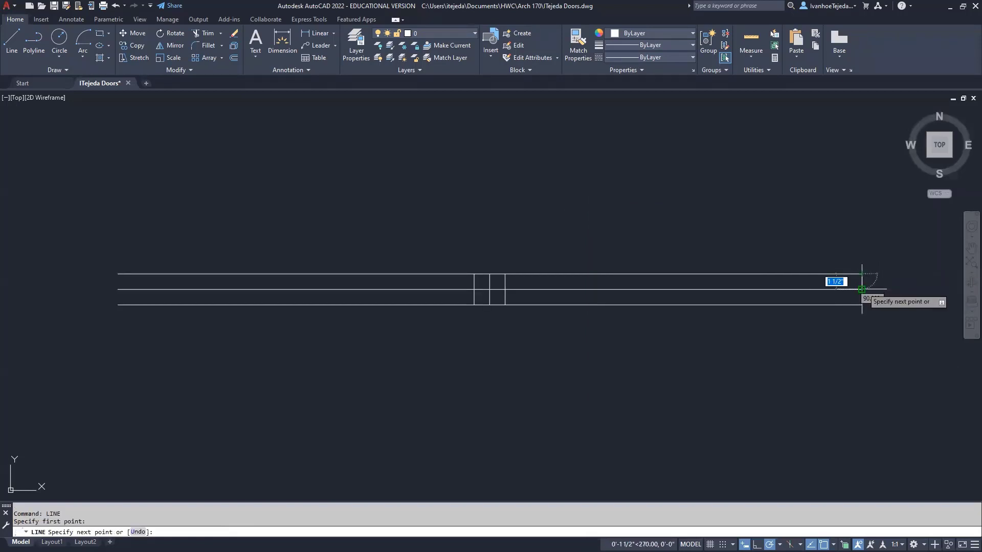
click(862, 290)
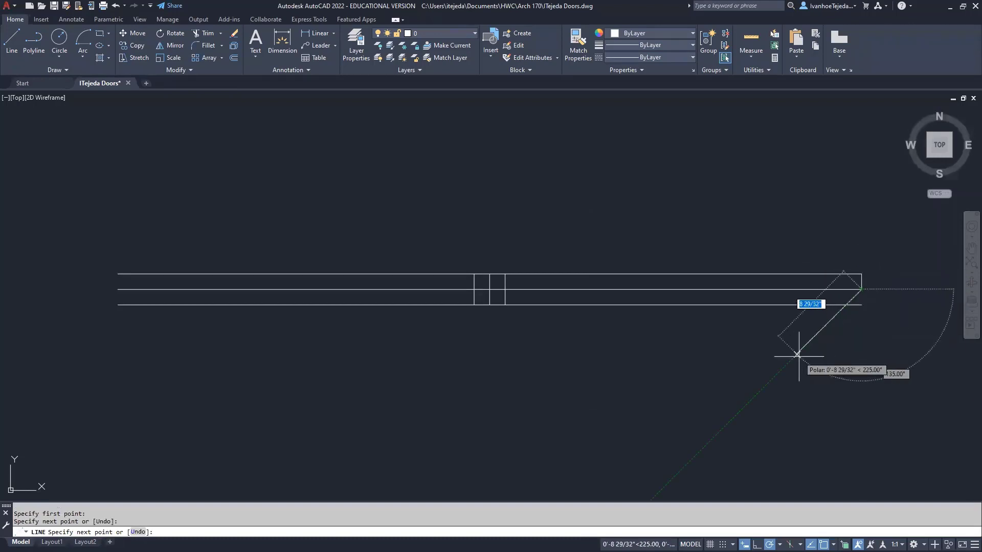
right_click(768, 345)
click(787, 353)
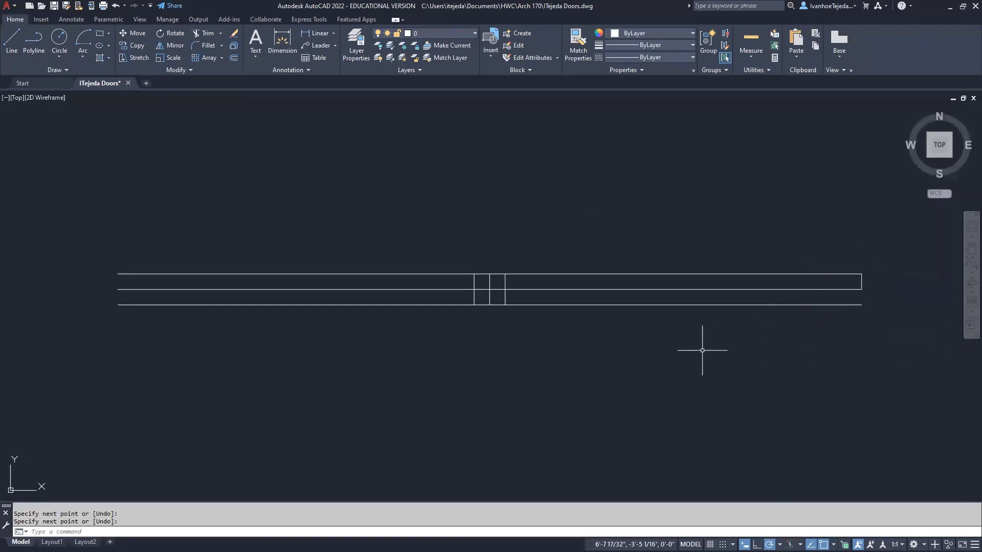
Close the lower panel's left end with a vertical line from the middle horizontal line to the bottom one
right_click(102, 367)
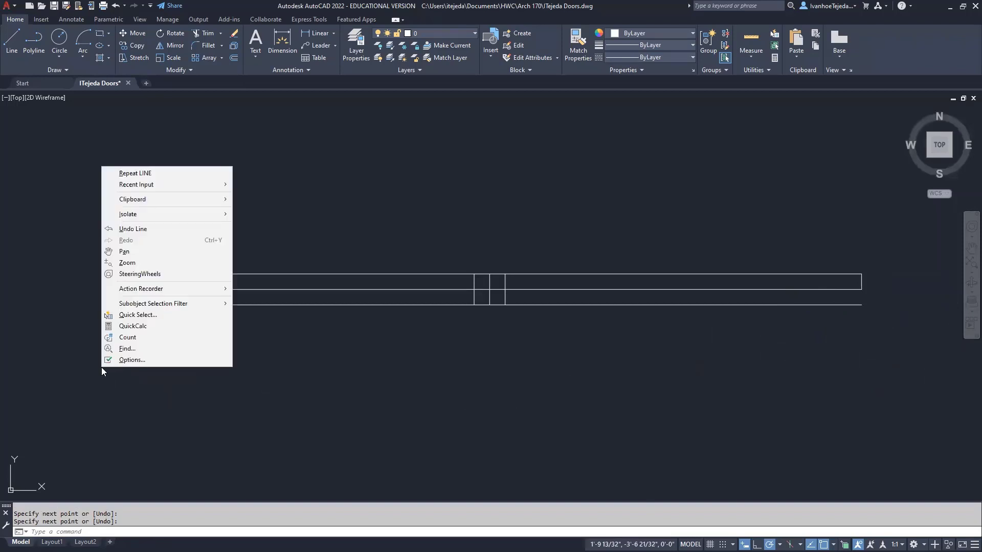
click(129, 173)
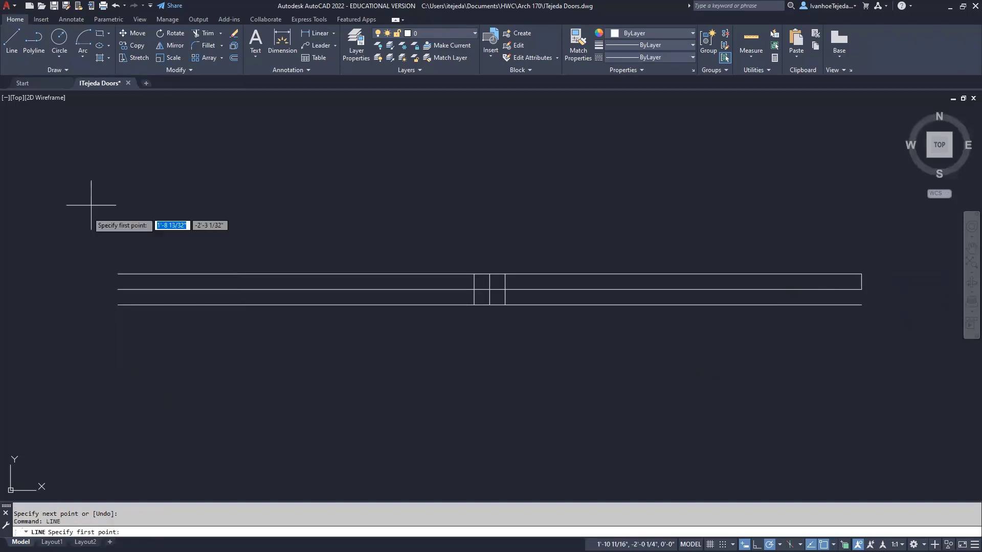
click(118, 290)
click(118, 305)
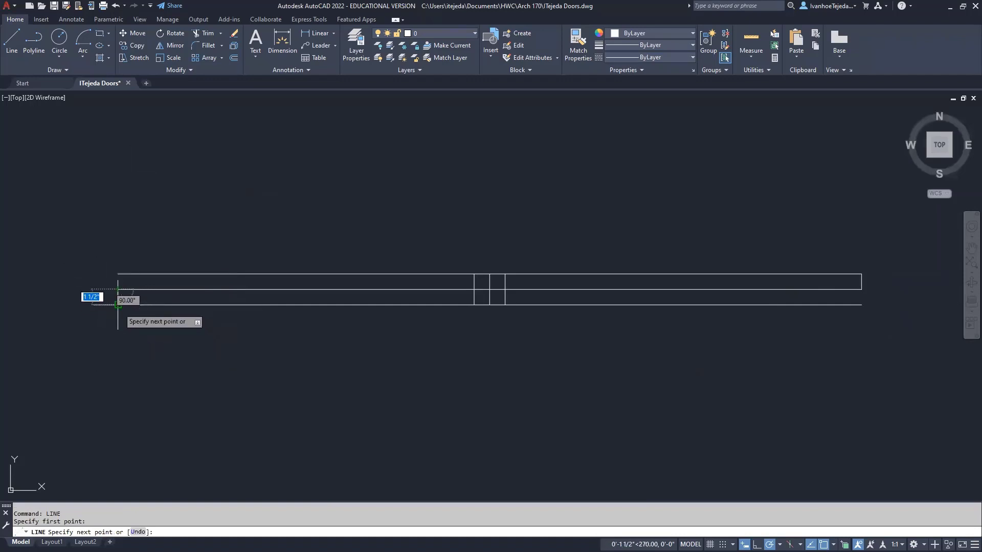
right_click(200, 384)
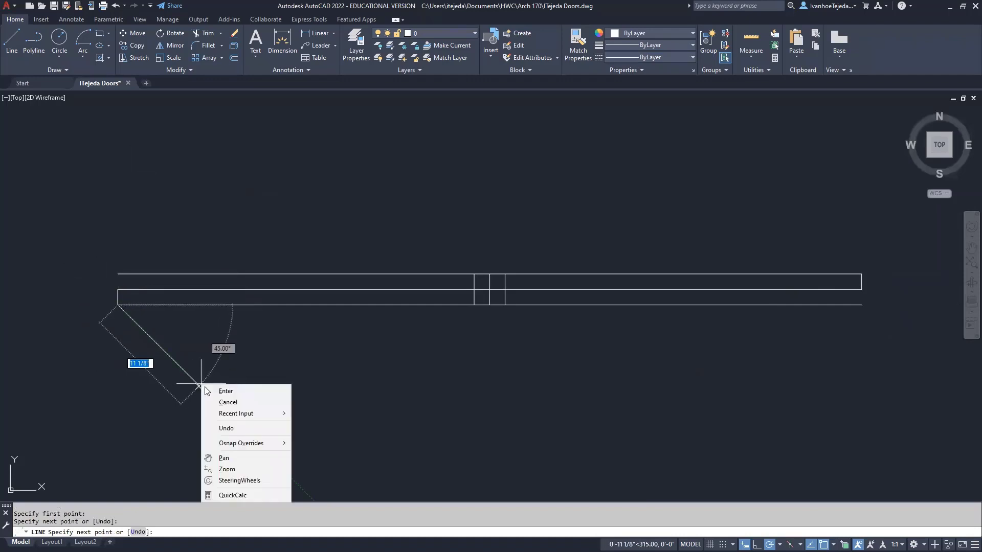
click(220, 391)
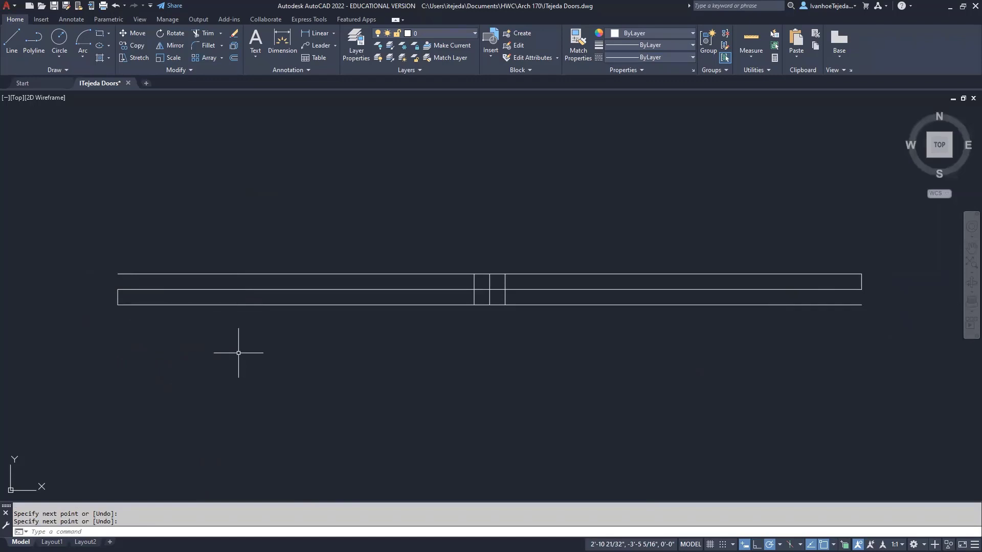
Offset the lower panel's left end line and the upper panel's right end line 3" inward
text(O)
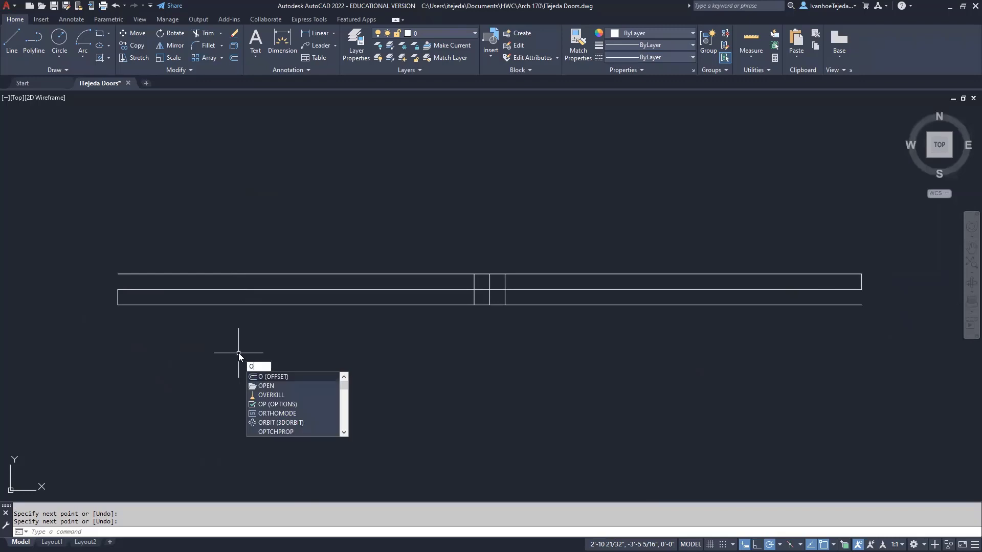
key(Return)
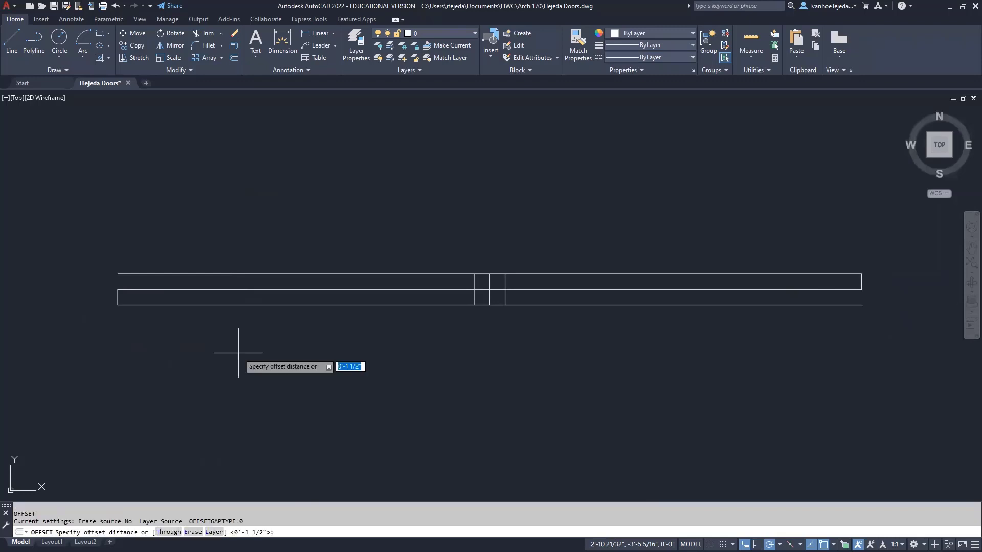
text(3)
key(Return)
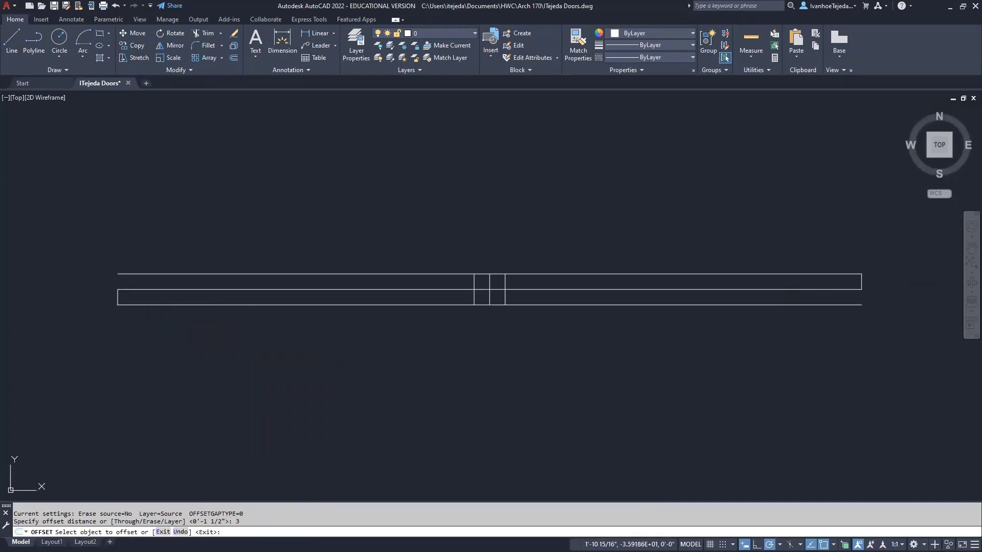
click(117, 297)
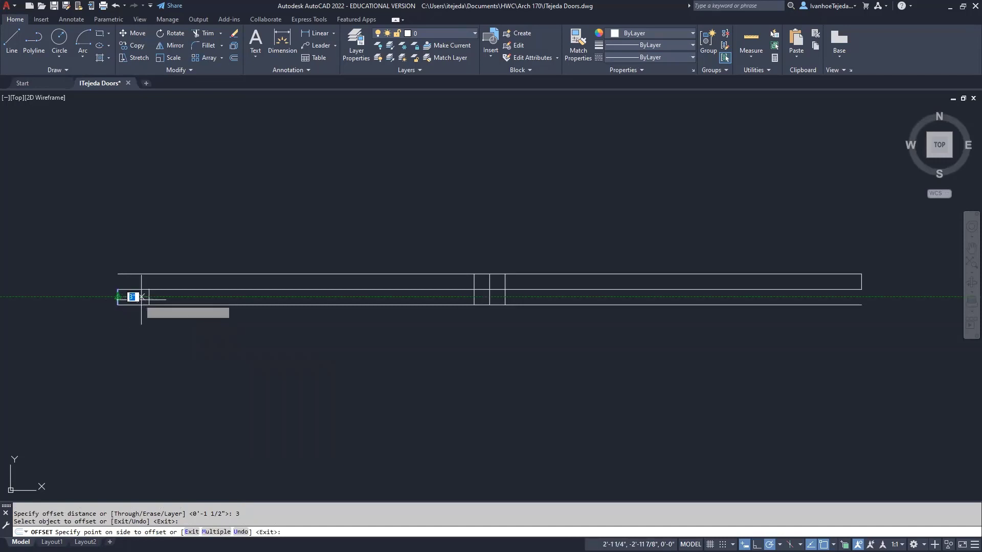
click(249, 337)
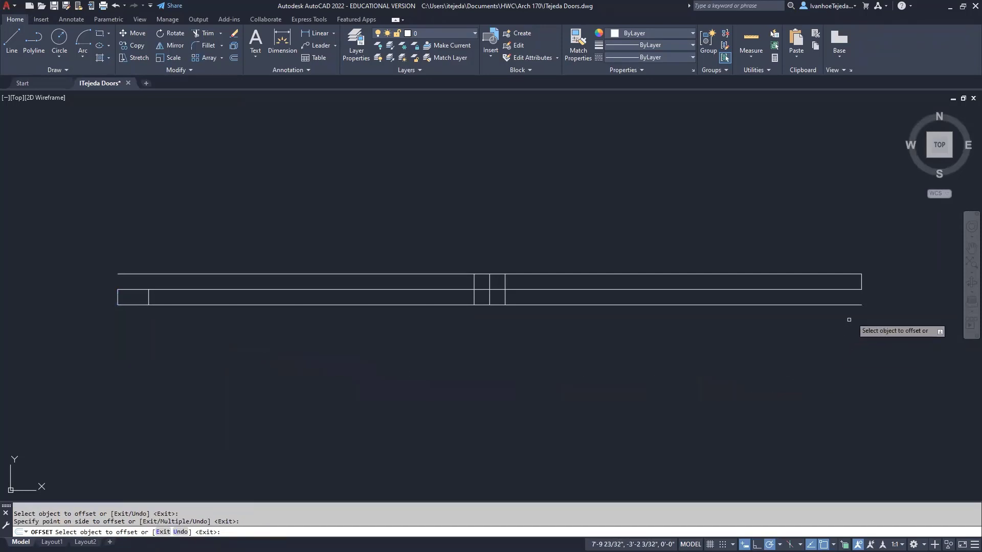
click(860, 281)
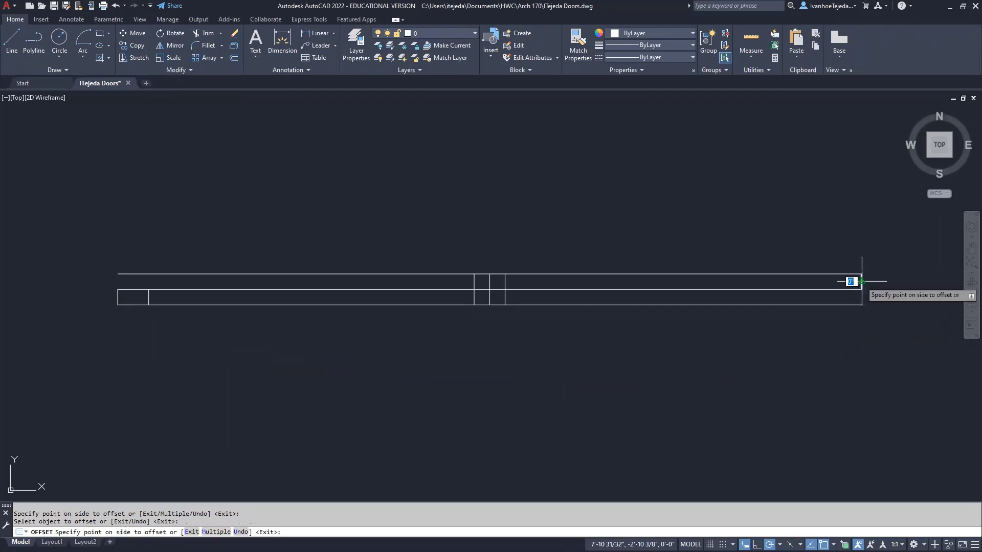
click(704, 239)
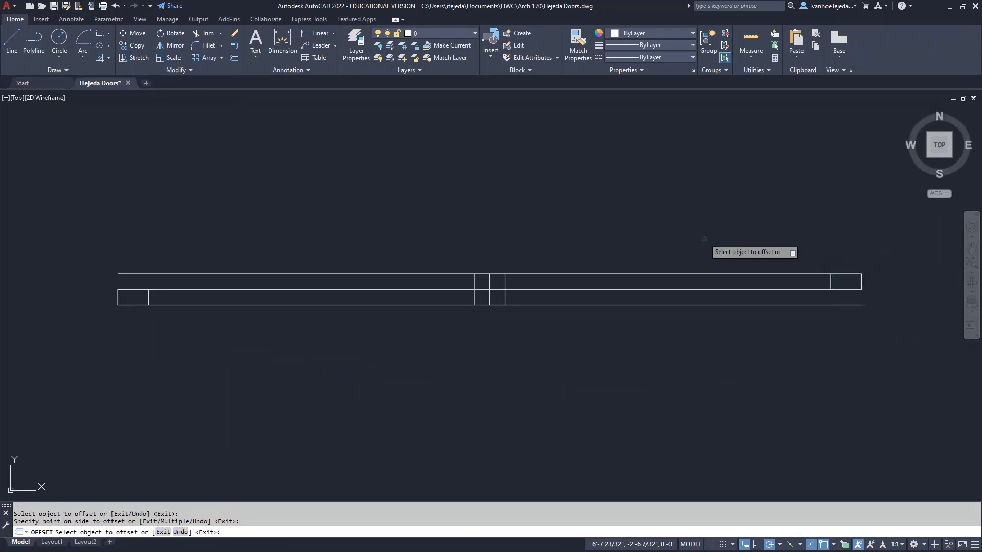
right_click(655, 230)
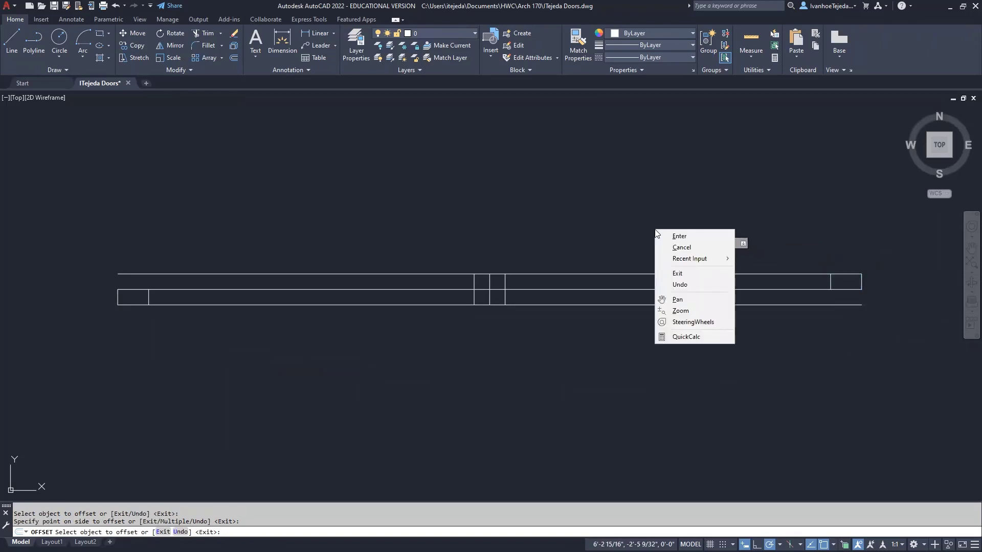
click(670, 236)
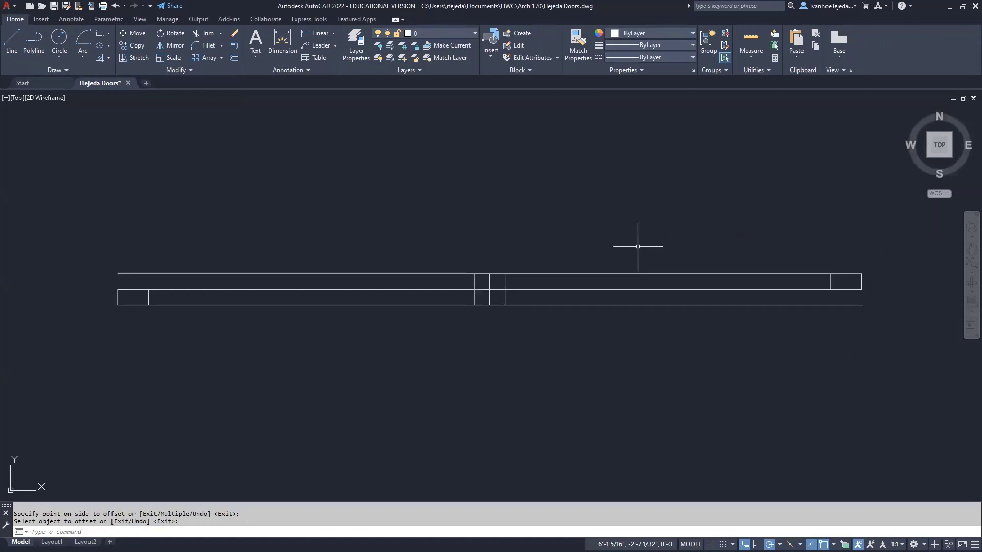
Draw the lower panel's glass line from the midpoint of the left inner vertical to the nearest central vertical at mid-thickness
right_click(413, 158)
mouse_move(441, 177)
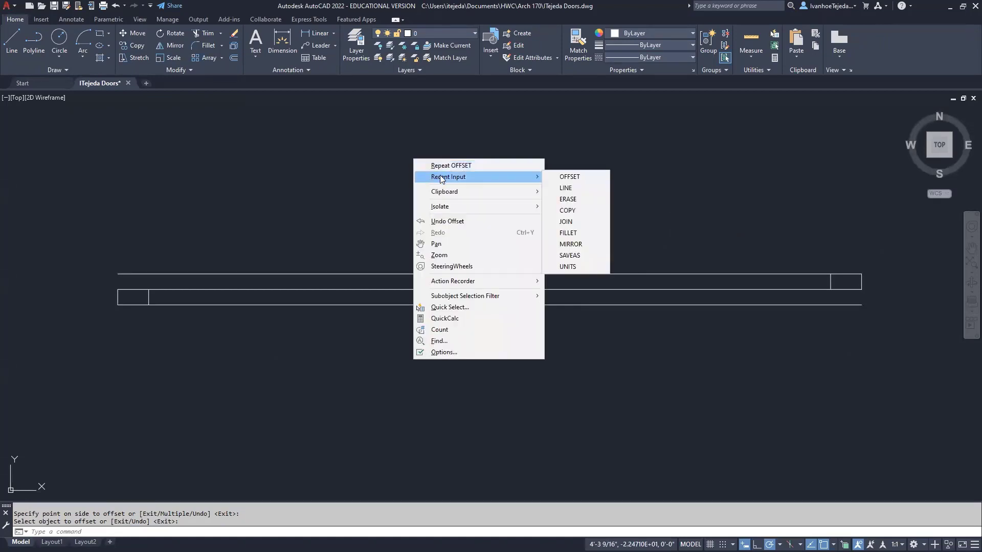
click(566, 188)
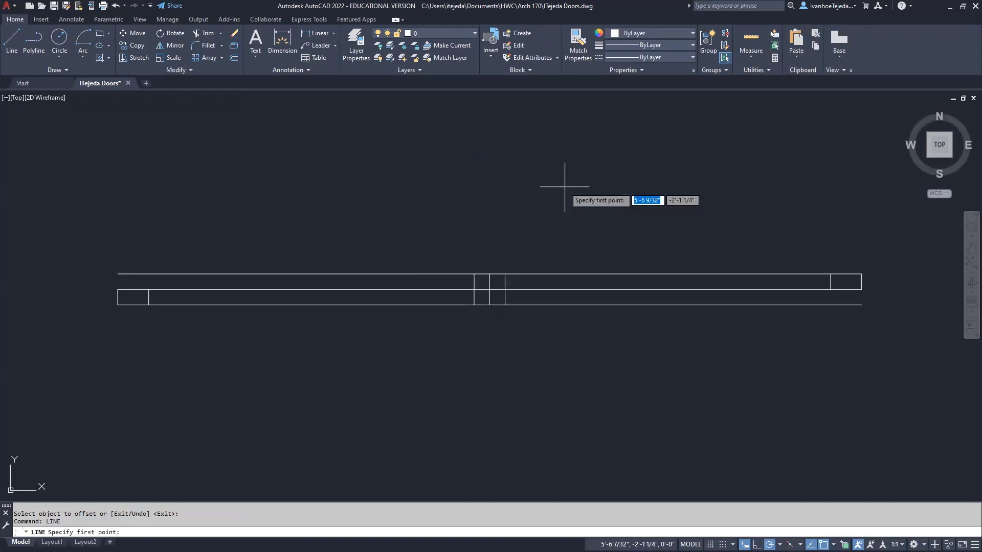
click(150, 297)
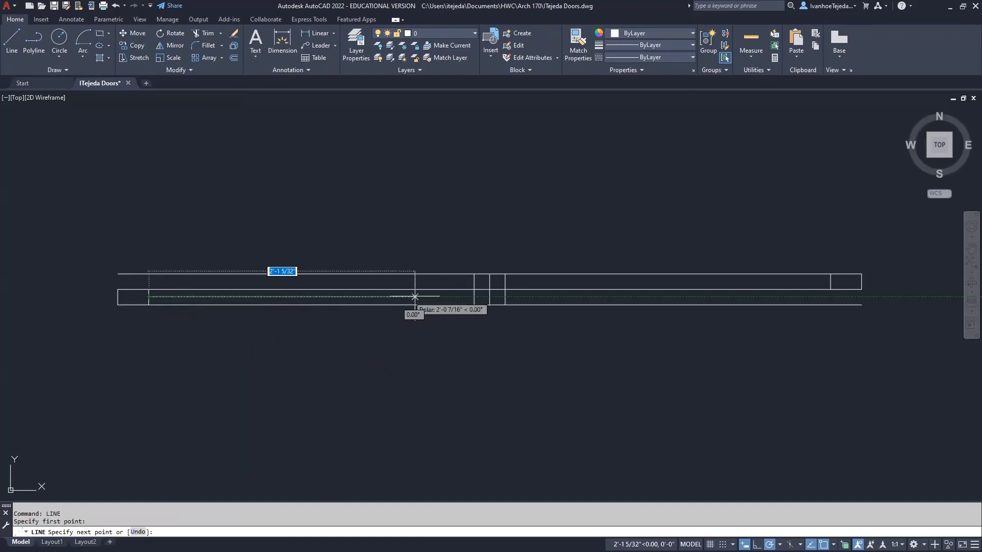
click(474, 296)
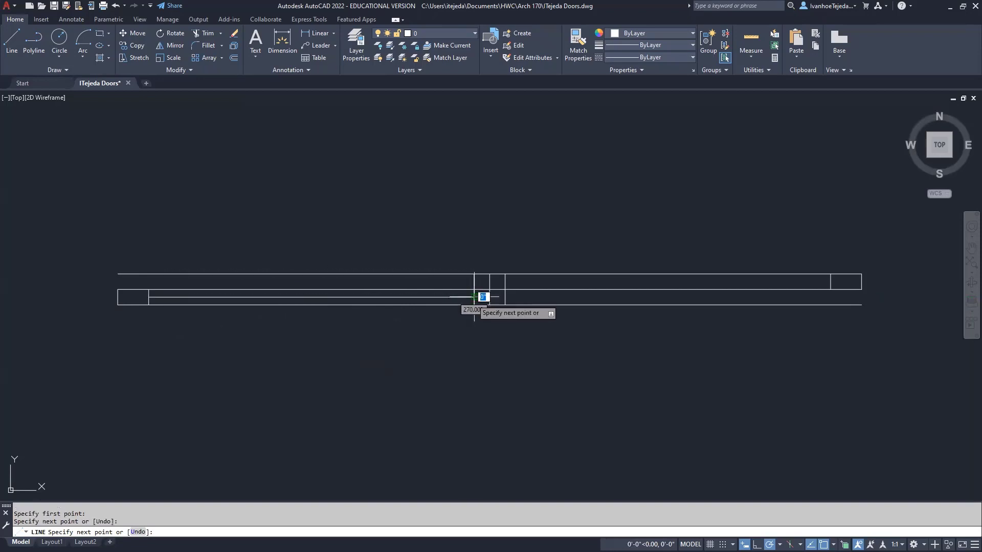
right_click(413, 347)
click(437, 353)
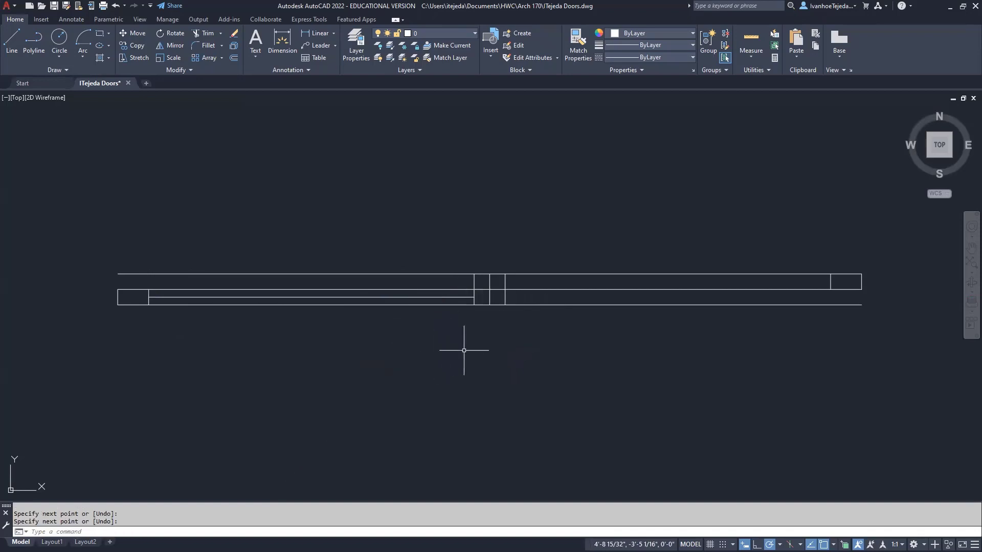
Draw the upper panel's glass line from the midpoint of the right inner vertical to the nearest central vertical at mid-thickness
right_click(611, 219)
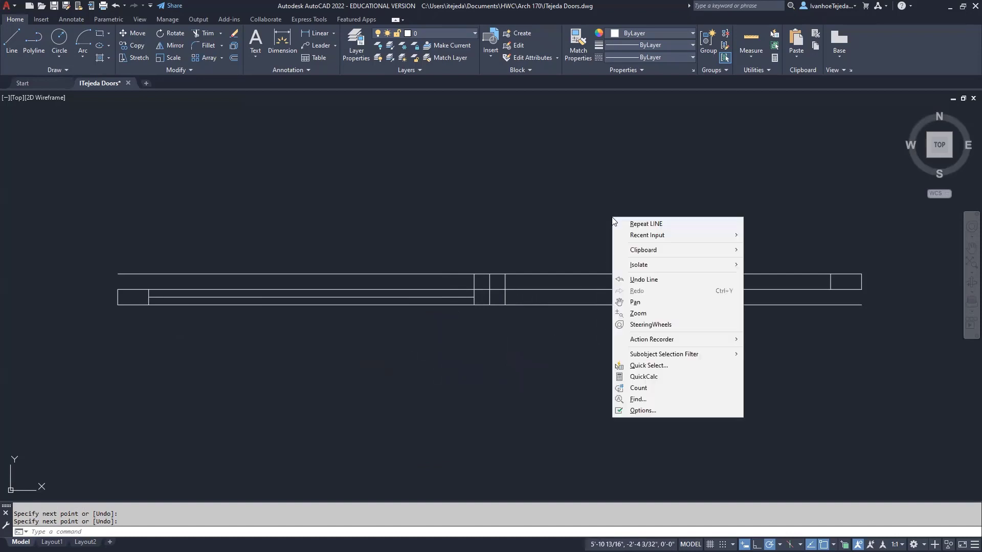
click(639, 225)
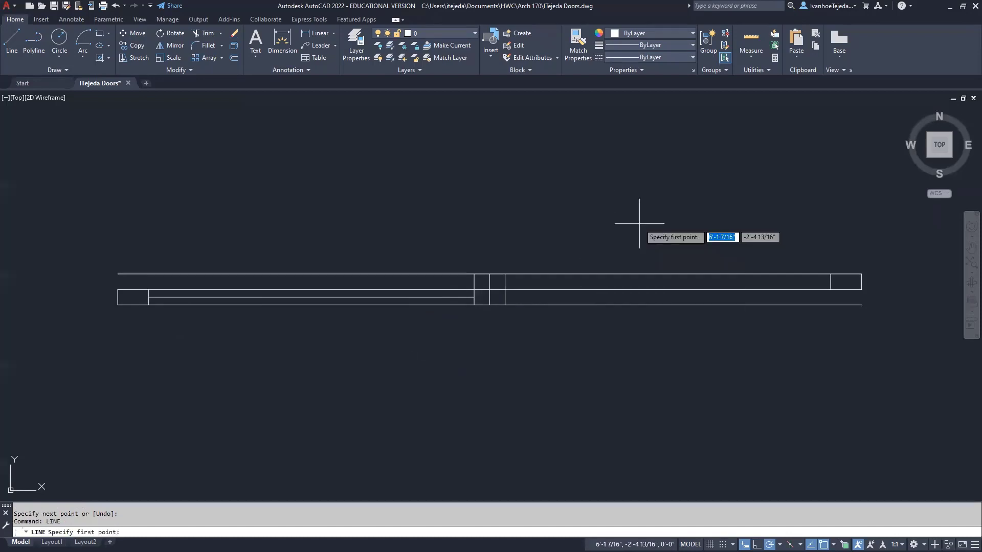
click(830, 281)
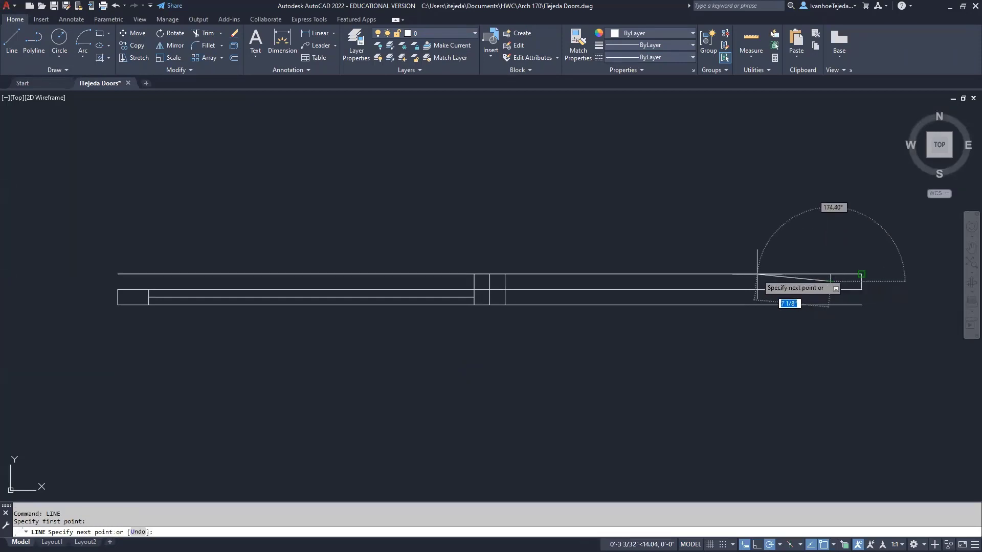
click(505, 281)
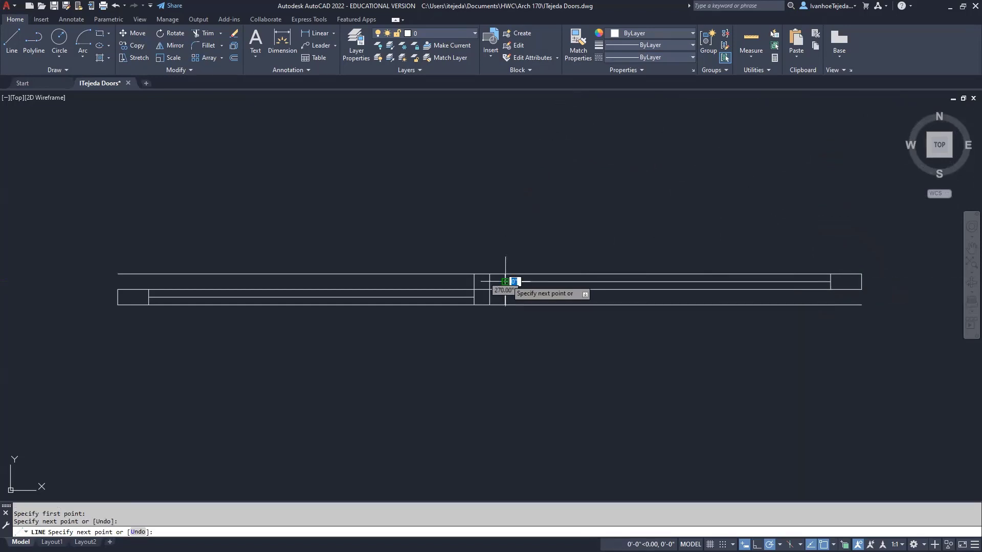
right_click(521, 220)
click(542, 225)
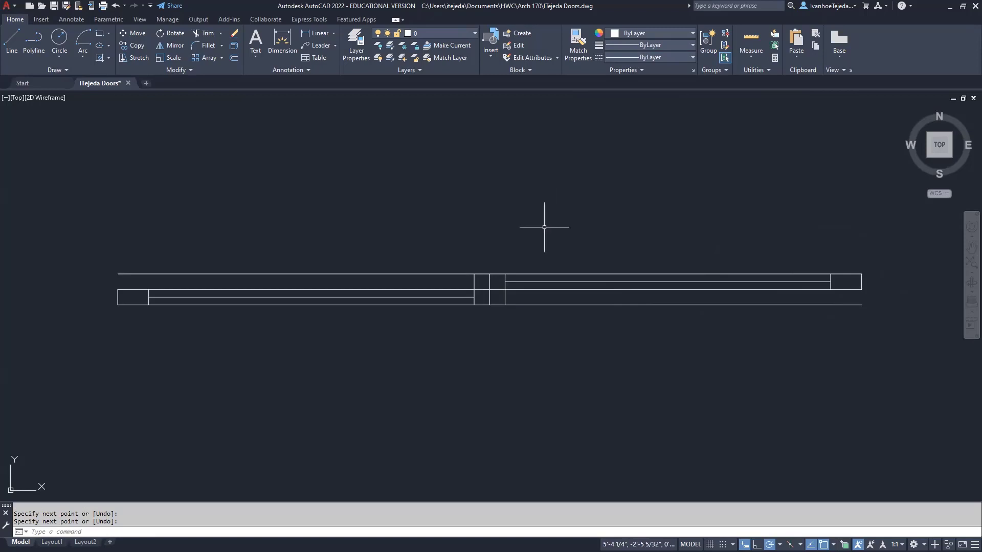
Delete the middle one of the three central vertical lines where the two sliding panels overlap
key(Return)
click(490, 281)
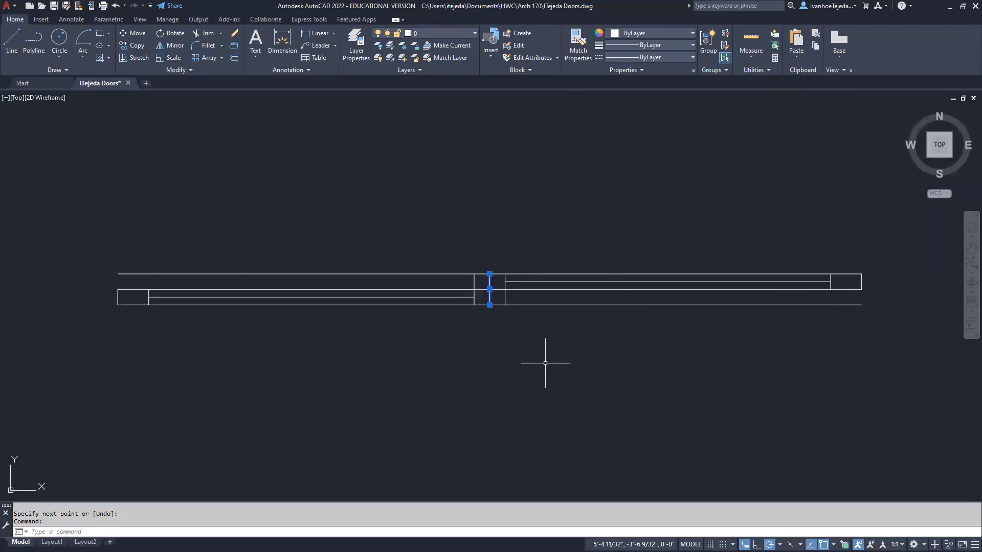
key(Delete)
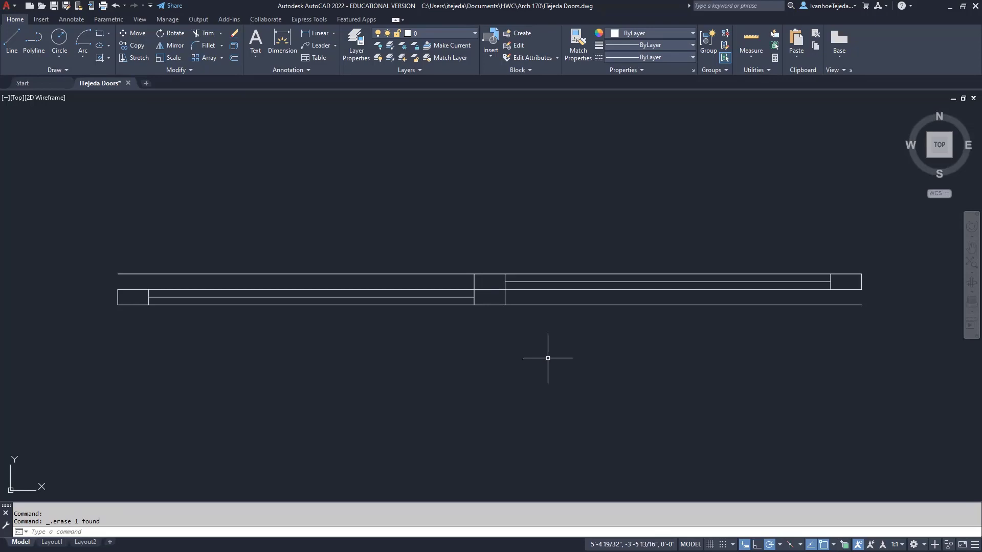
Stretch the bottom line's right end back to the right central vertical and the top line's left end to the left central vertical
click(551, 305)
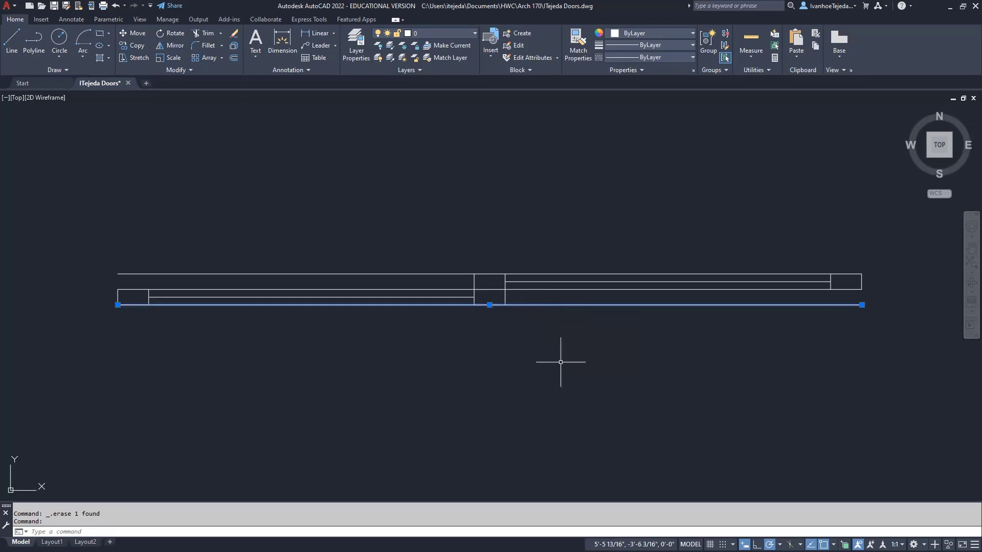
click(862, 305)
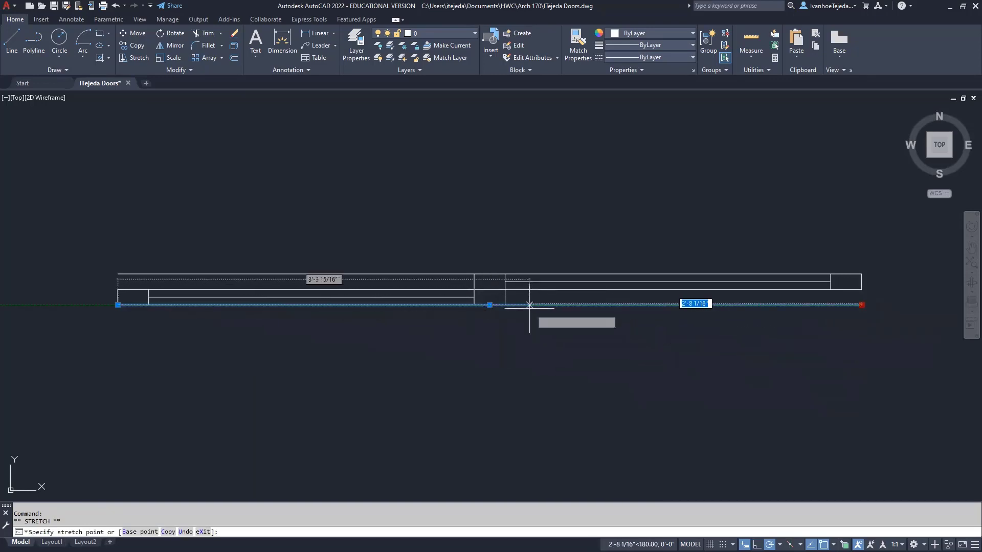
click(505, 305)
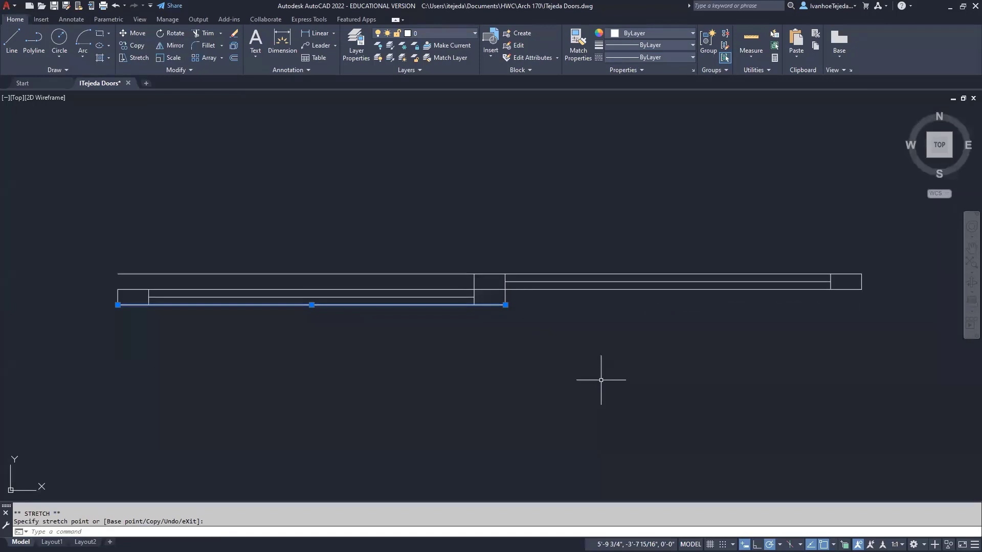
click(366, 274)
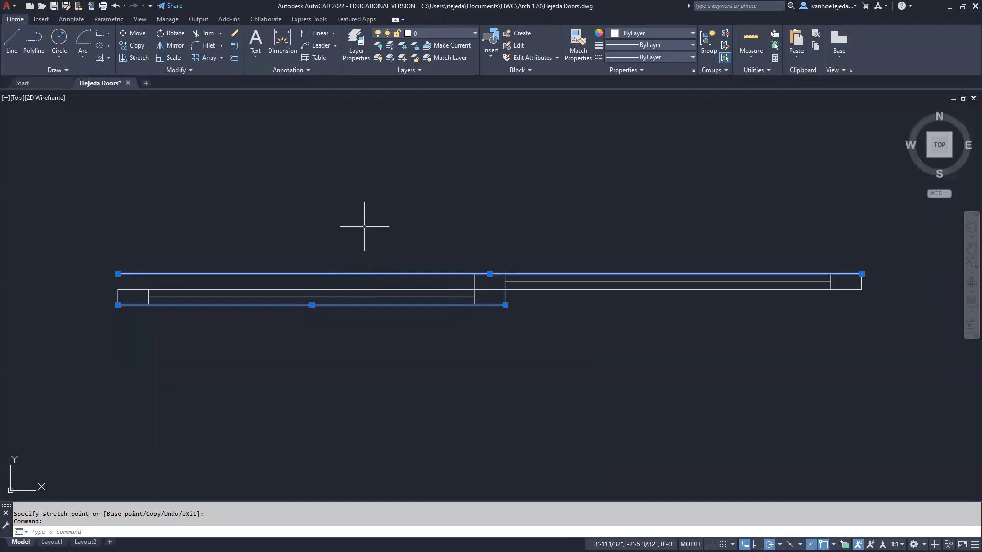
click(118, 274)
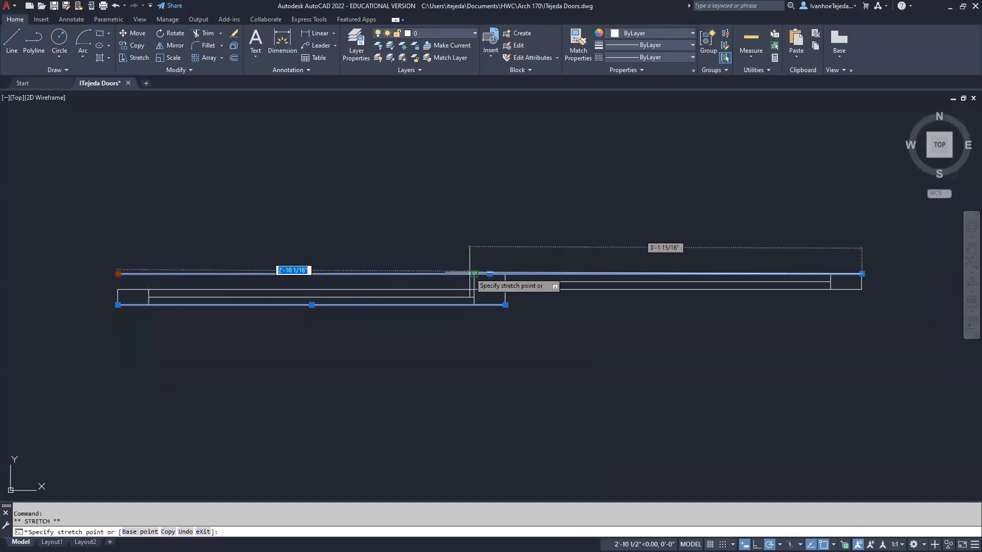
click(474, 274)
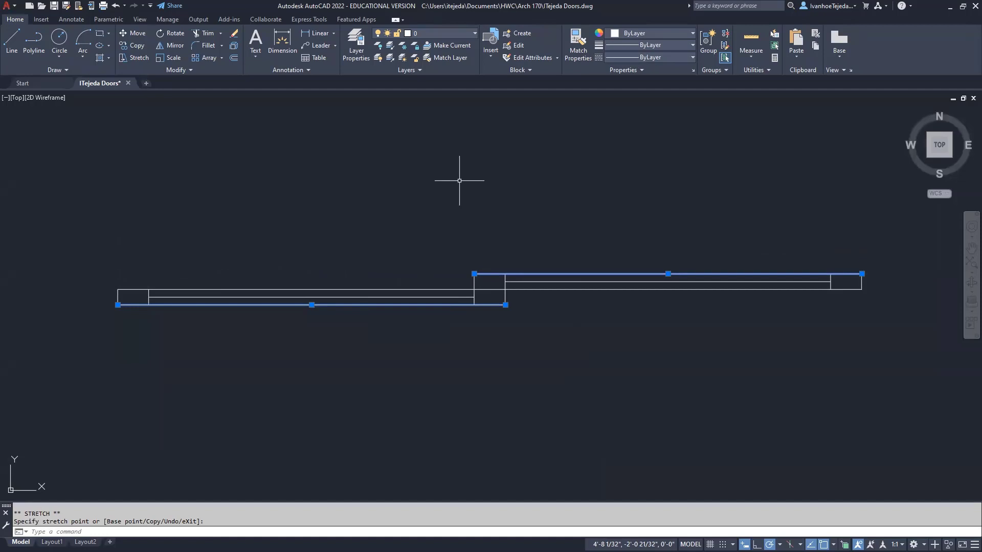
Undo the two end-point stretches of the top and bottom horizontal lines
click(117, 6)
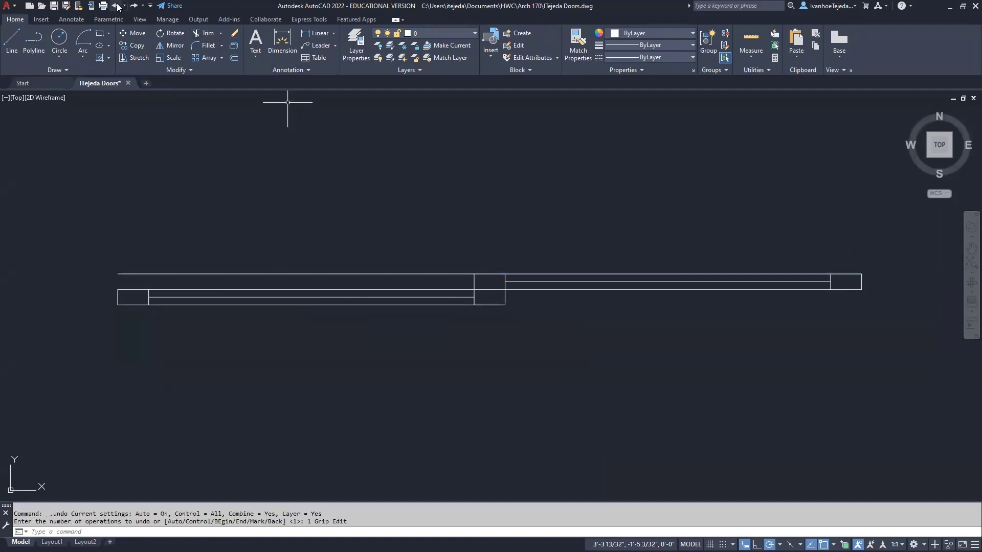
click(116, 6)
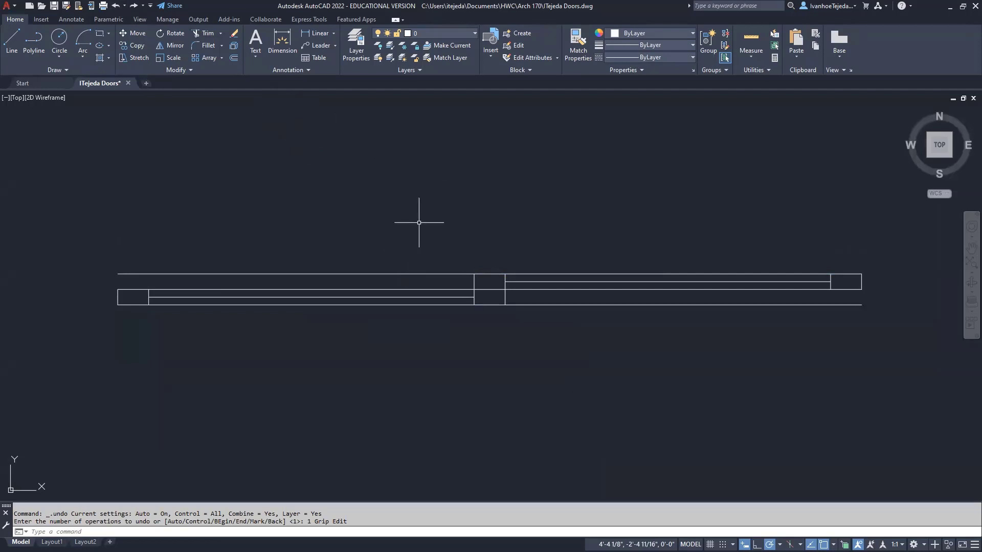
Trim the top line left of the central frame and the bottom line right of it
text(TR)
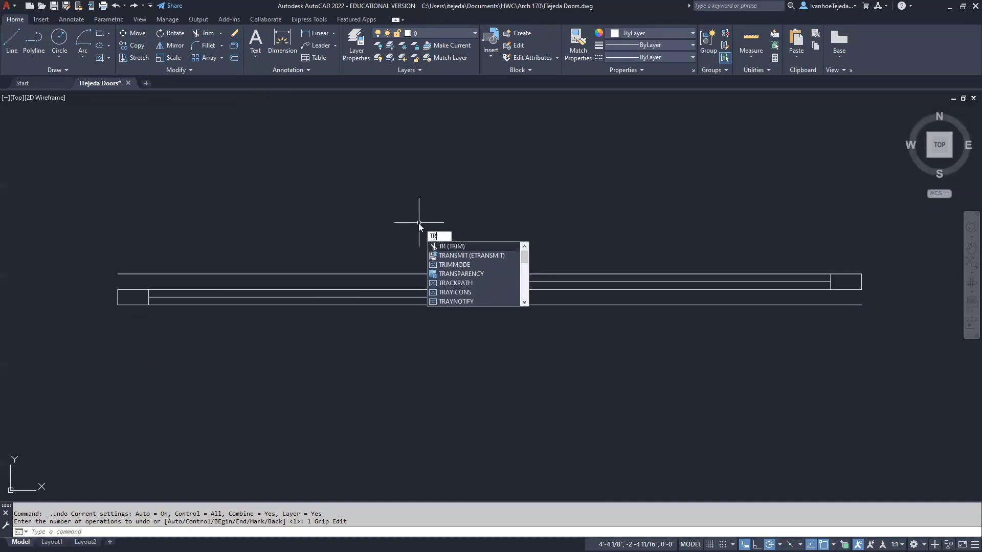
key(Return)
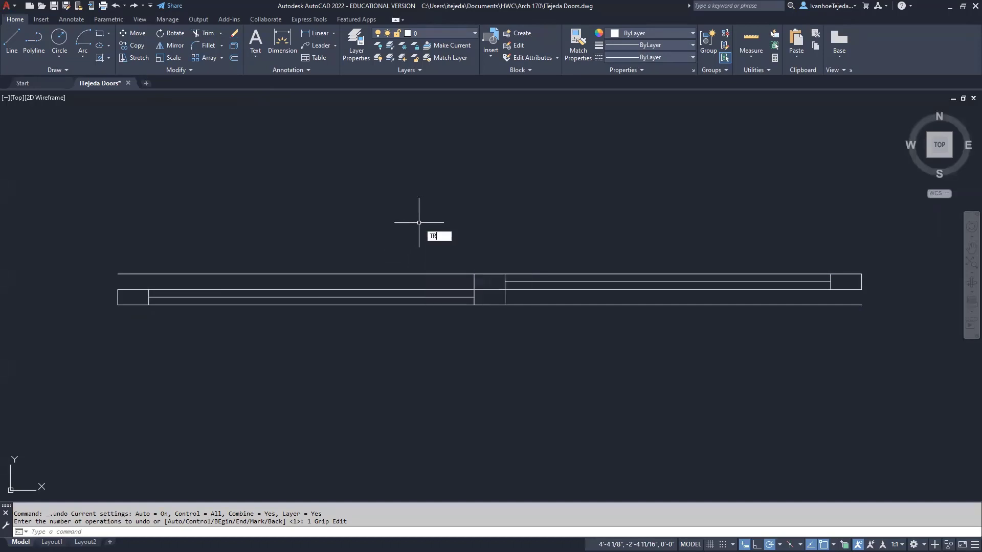
click(403, 274)
click(532, 304)
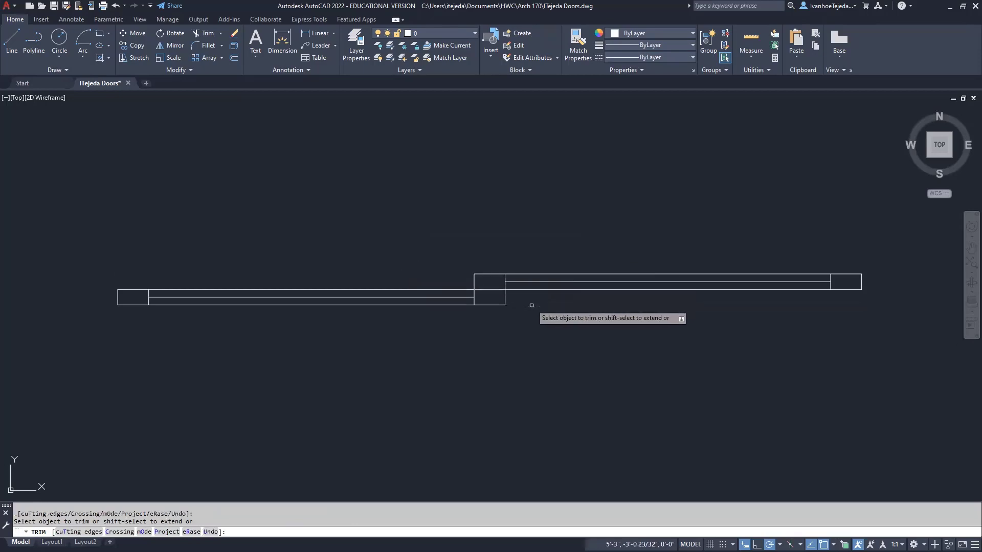
right_click(554, 351)
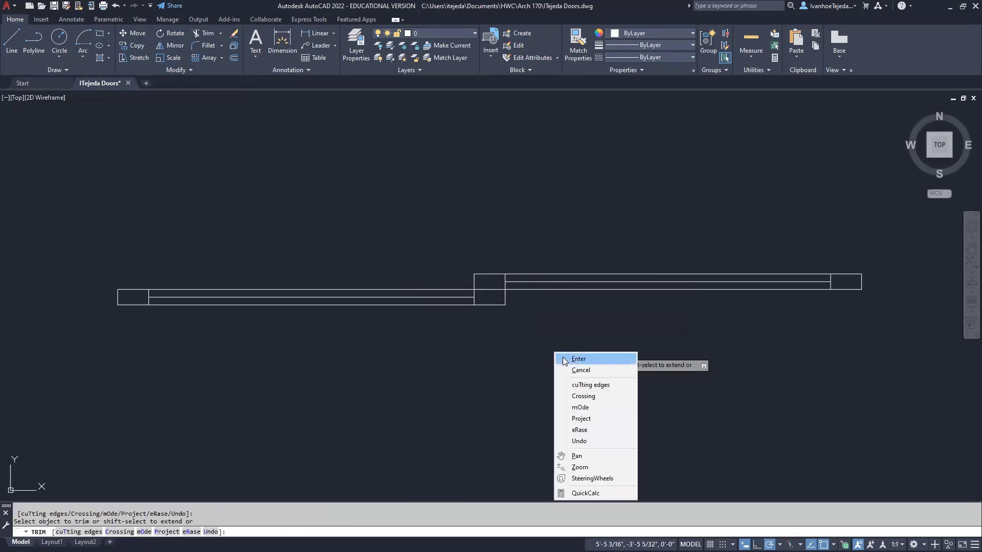
click(565, 357)
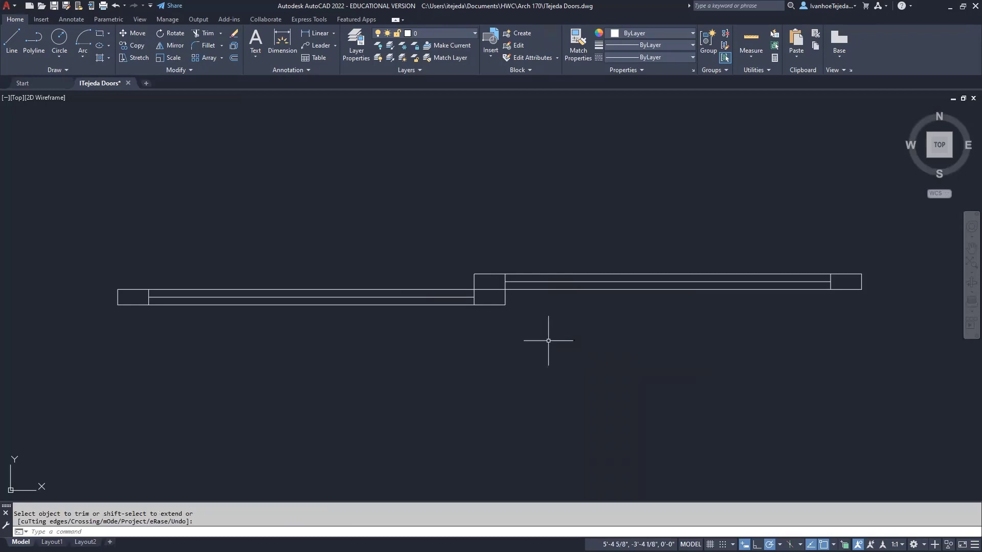
Open the plot settings for the drawing and choose AutoCAD PDF (General Documentation).pc3 as the plotter
scroll(548, 338, down, 6)
middle_drag(537, 287, 502, 314)
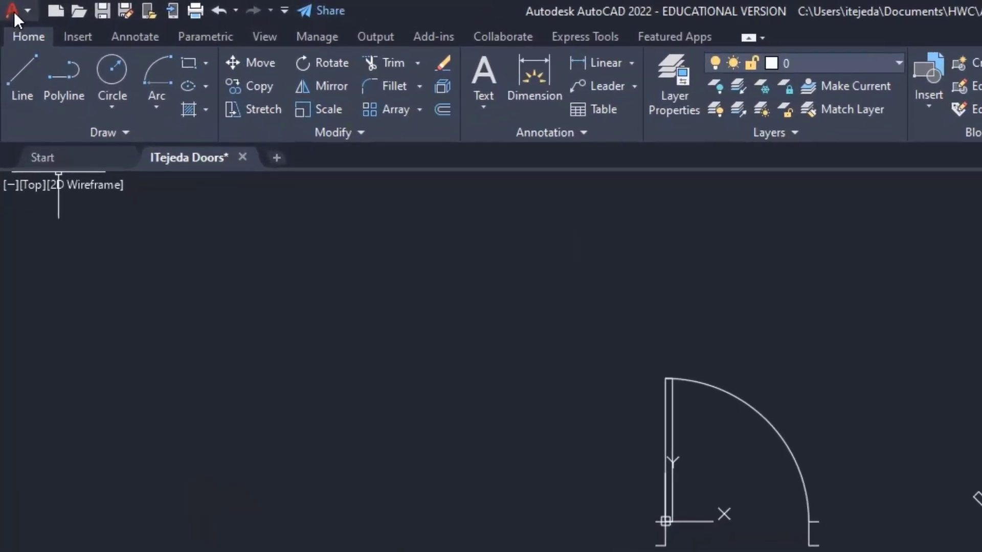
click(11, 10)
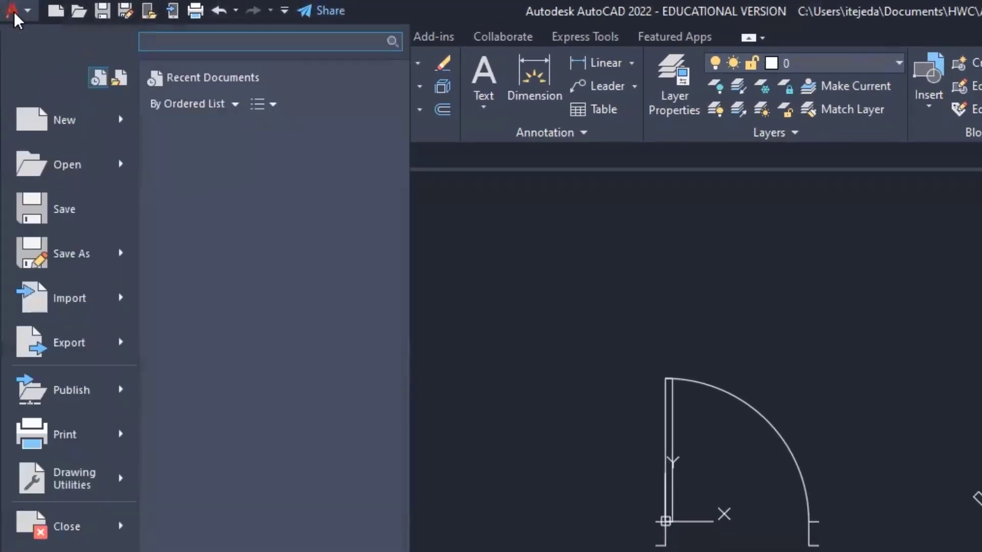
mouse_move(39, 439)
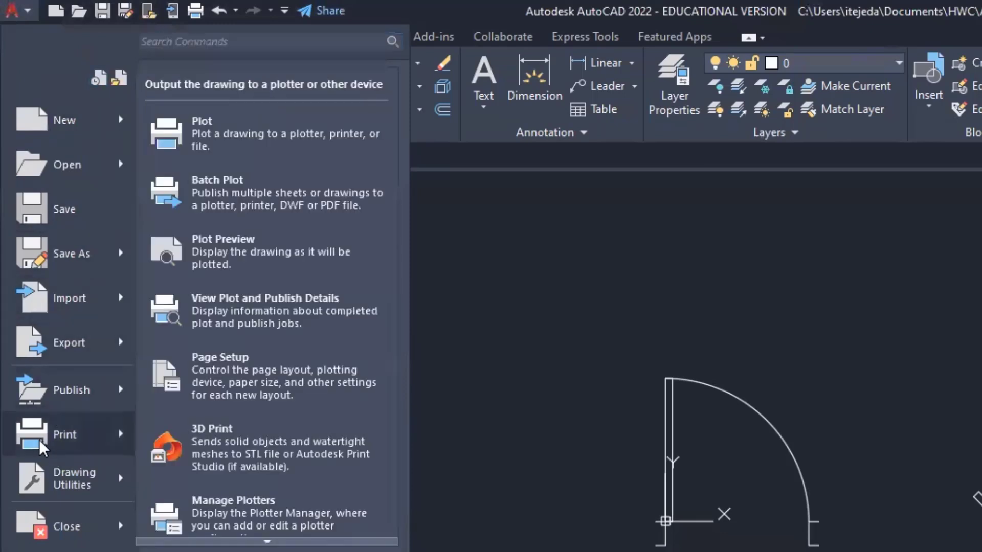
click(238, 135)
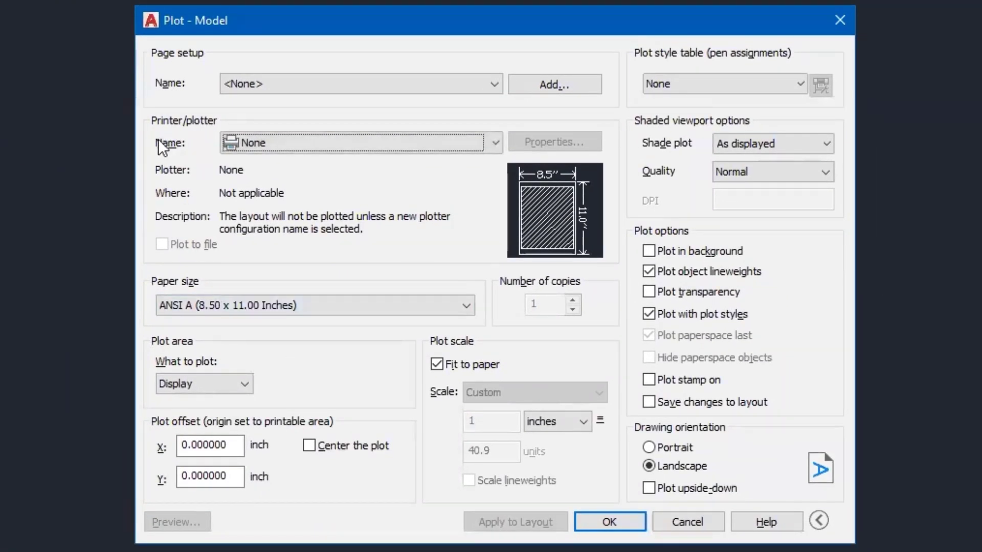
click(296, 143)
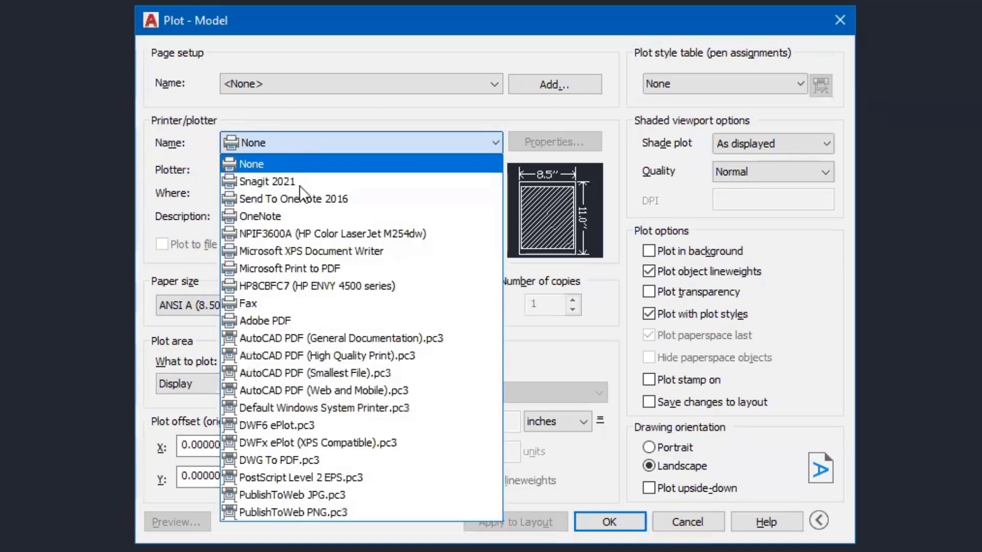
click(329, 338)
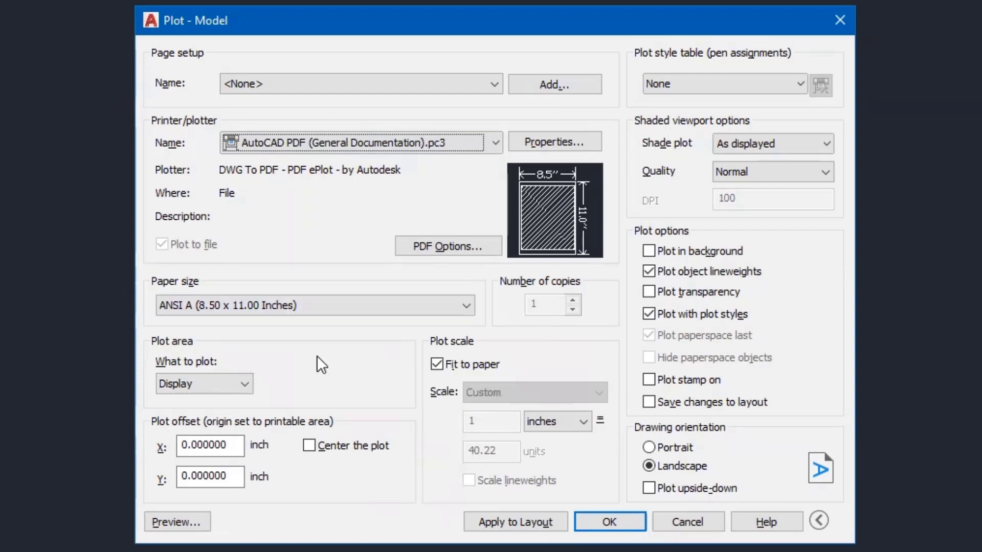
Set the plot area to Extents and center the plot on the paper
click(220, 380)
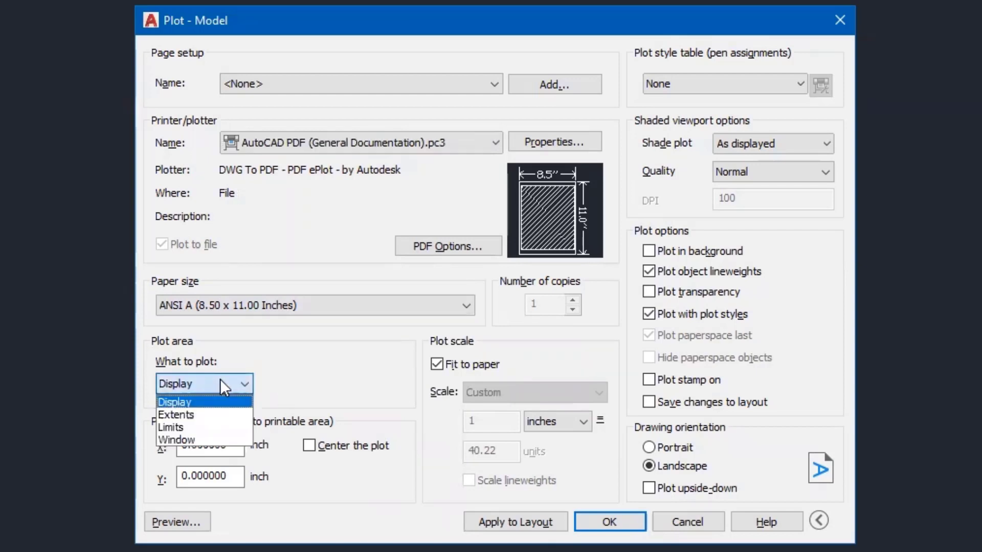
click(197, 413)
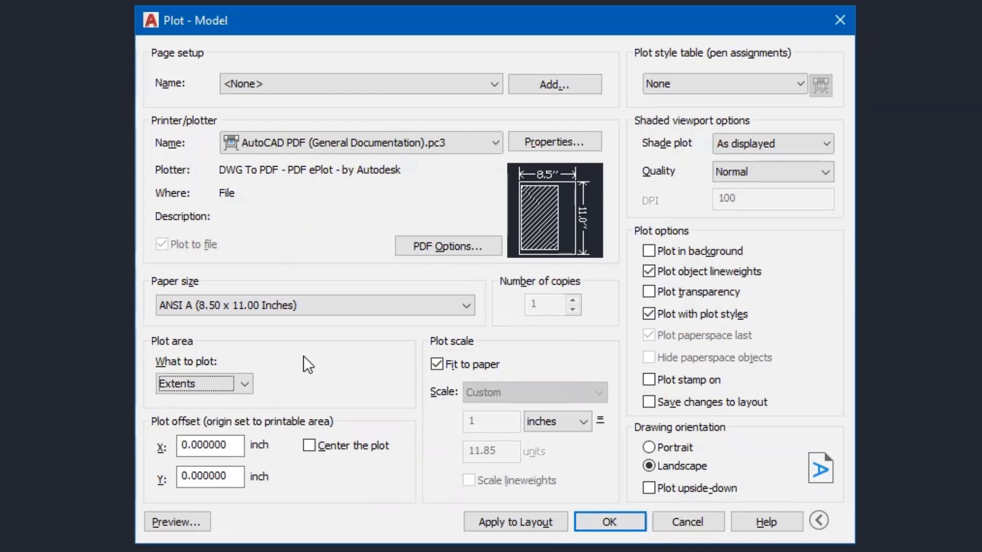
click(311, 446)
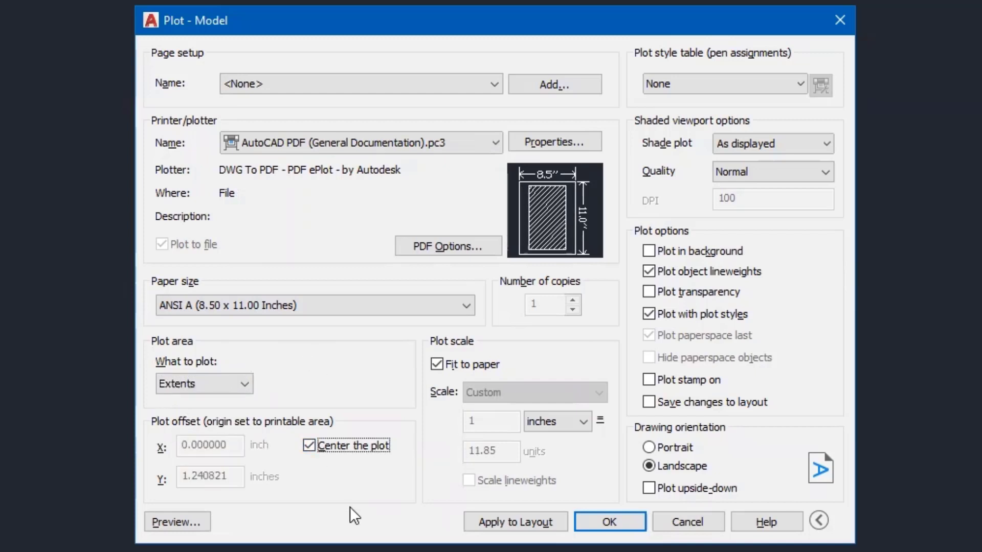
Turn off Fit to paper, try a plot scale of 1/2" = 1'-0", and set it to 3/4" = 1'-0"
click(438, 364)
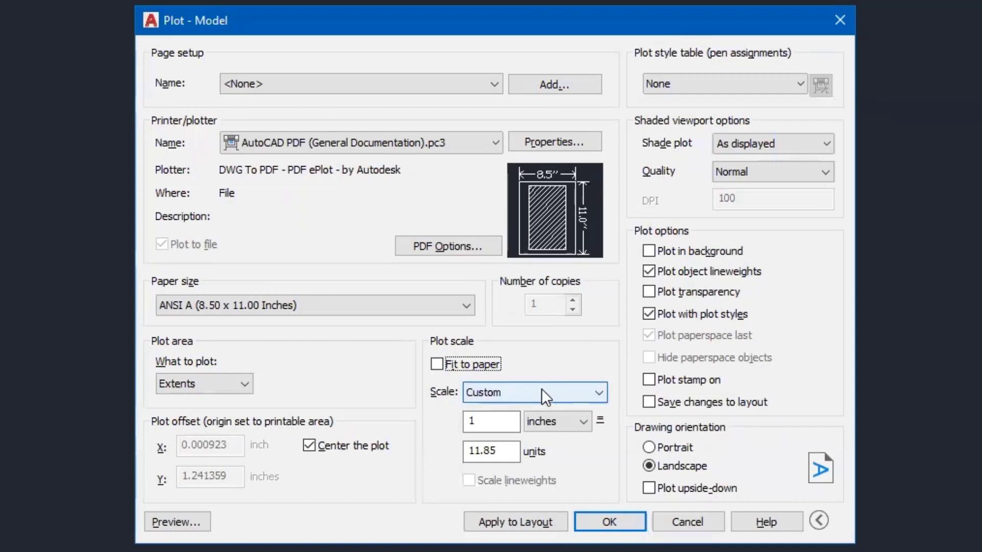
click(598, 392)
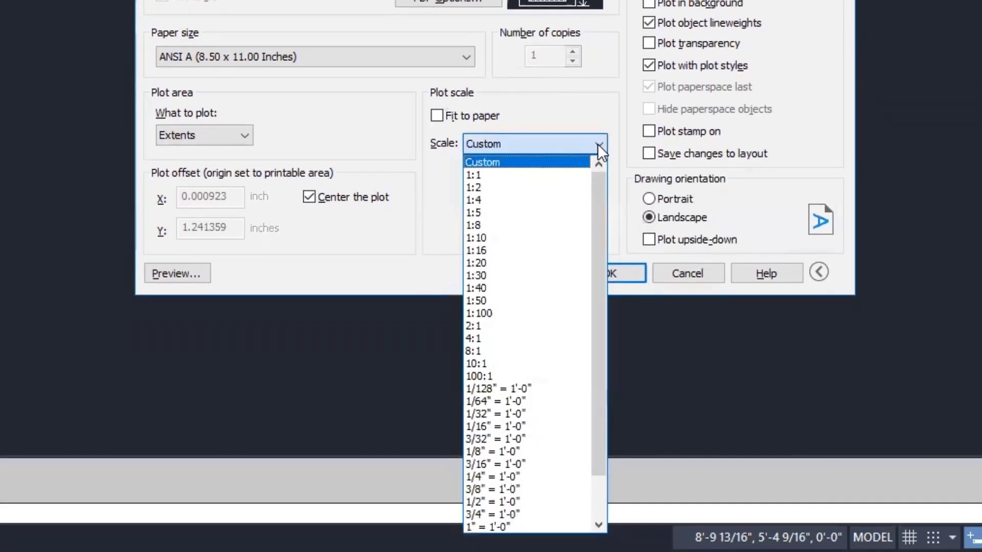
drag(596, 186, 596, 285)
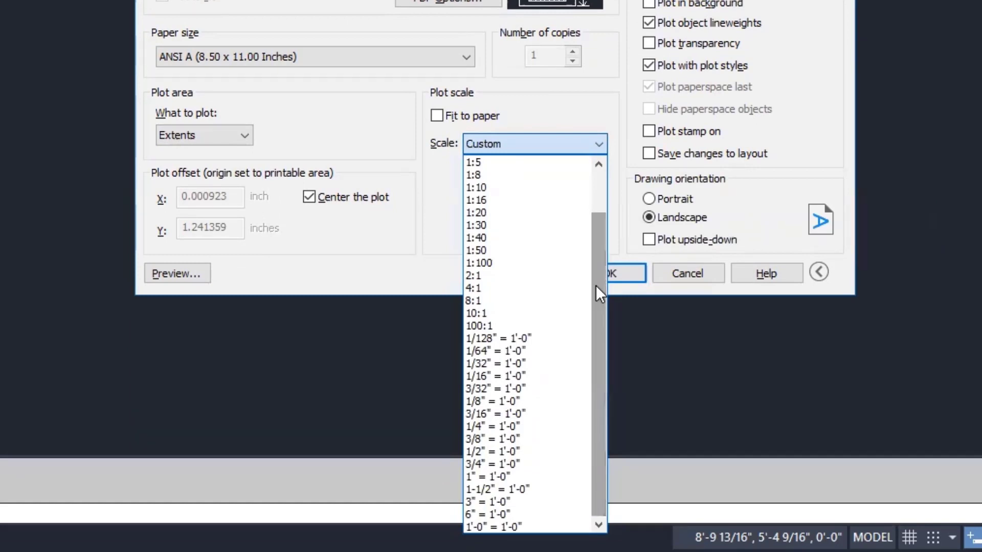
click(499, 452)
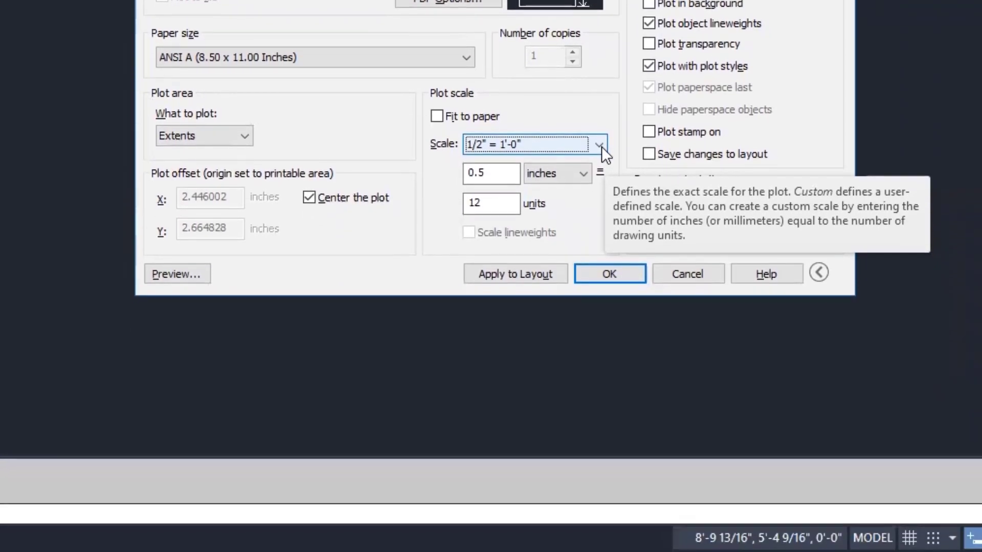
click(601, 146)
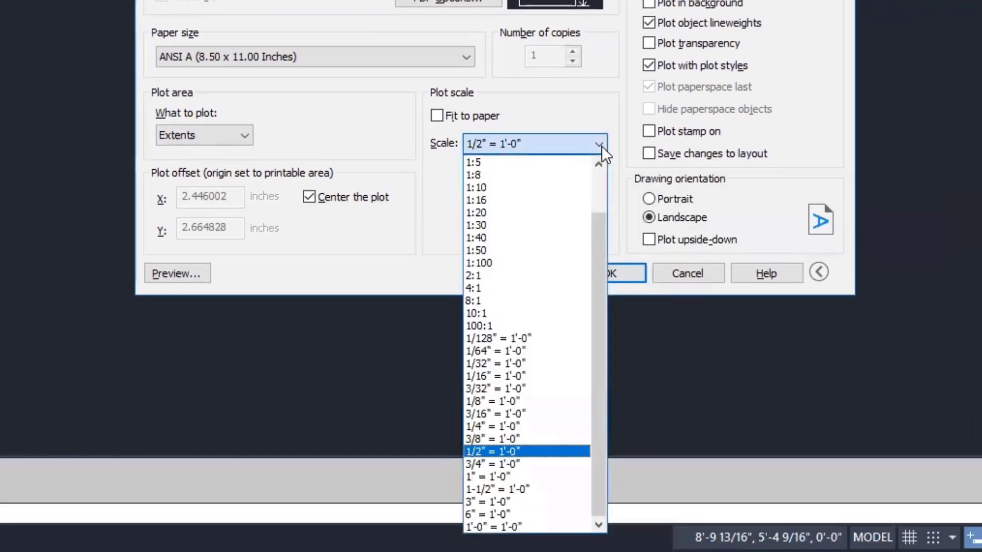
click(499, 463)
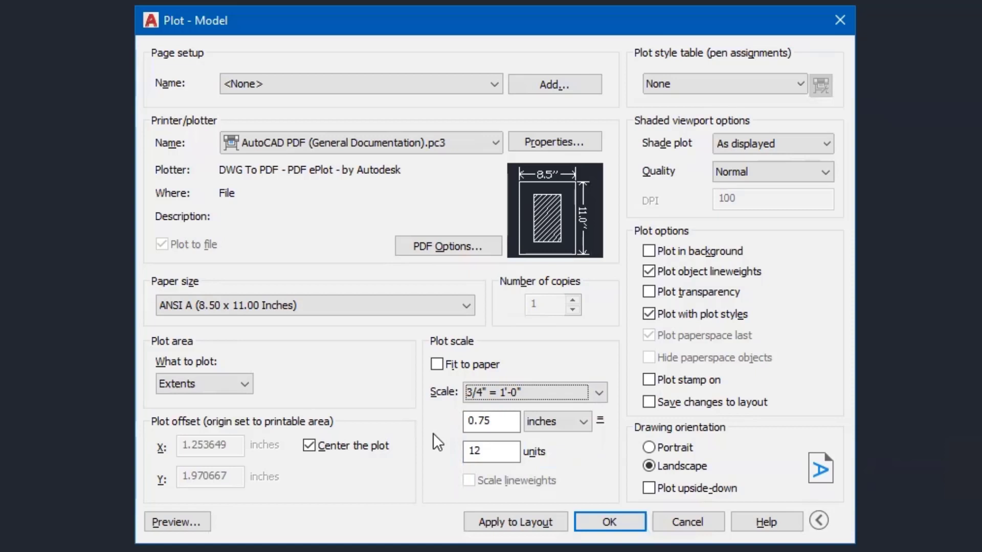
Try a plot scale of 1" = 1'-0" and portrait orientation, restoring 3/4" = 1'-0" and landscape
click(596, 391)
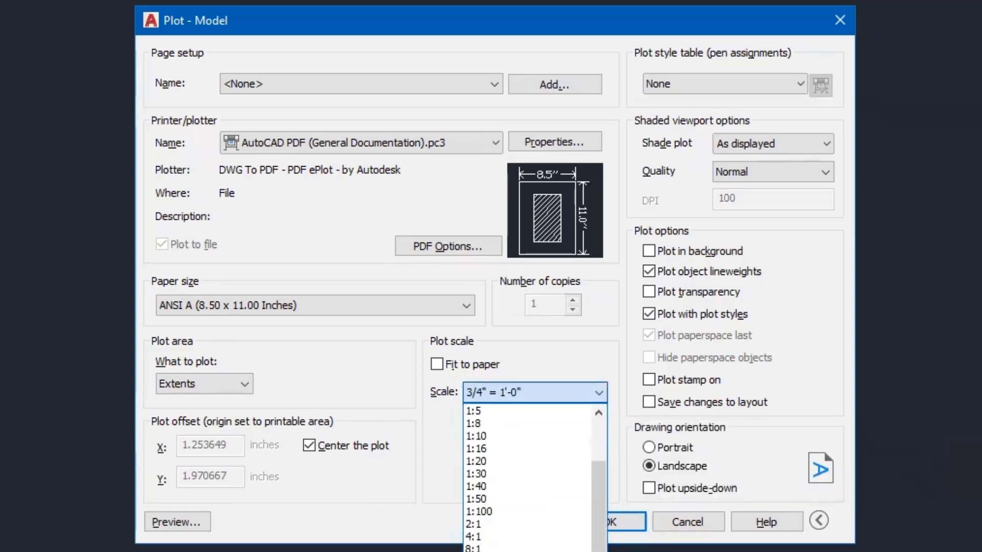
key(Down)
key(Return)
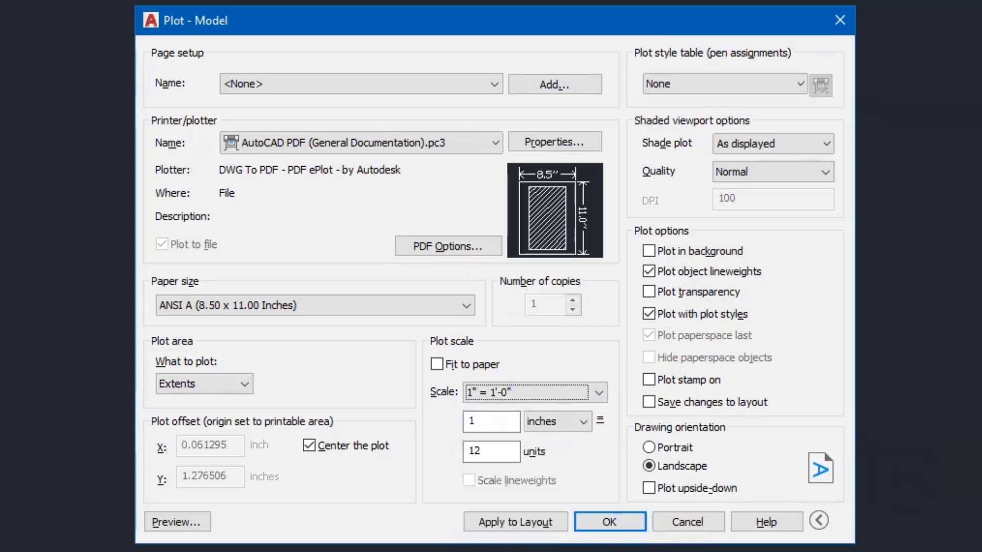
click(597, 394)
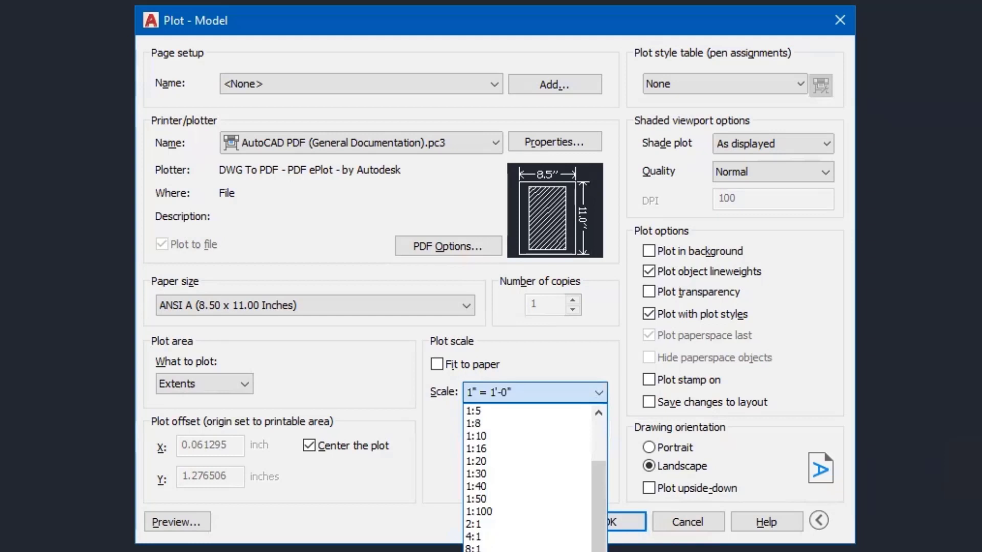
key(Up)
key(Return)
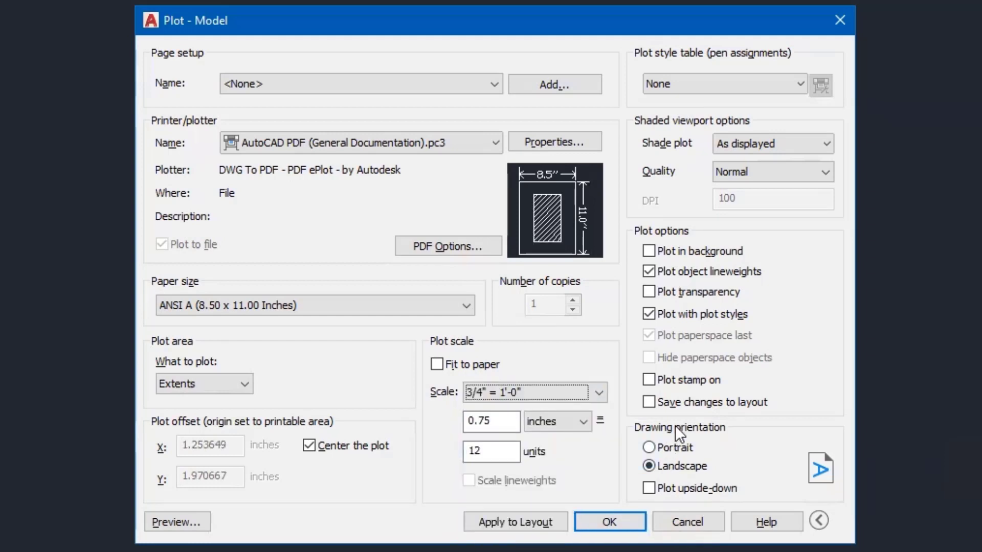
click(648, 447)
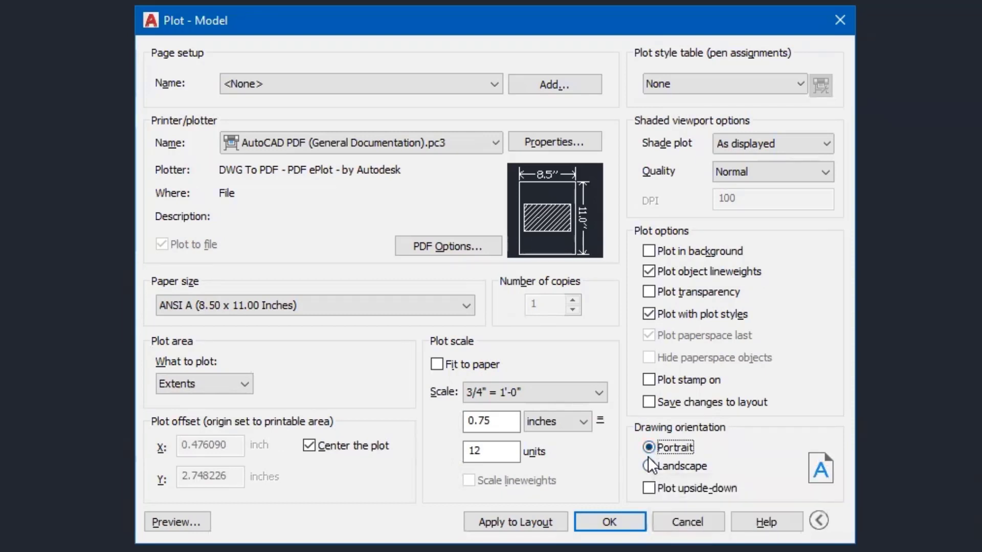
click(649, 464)
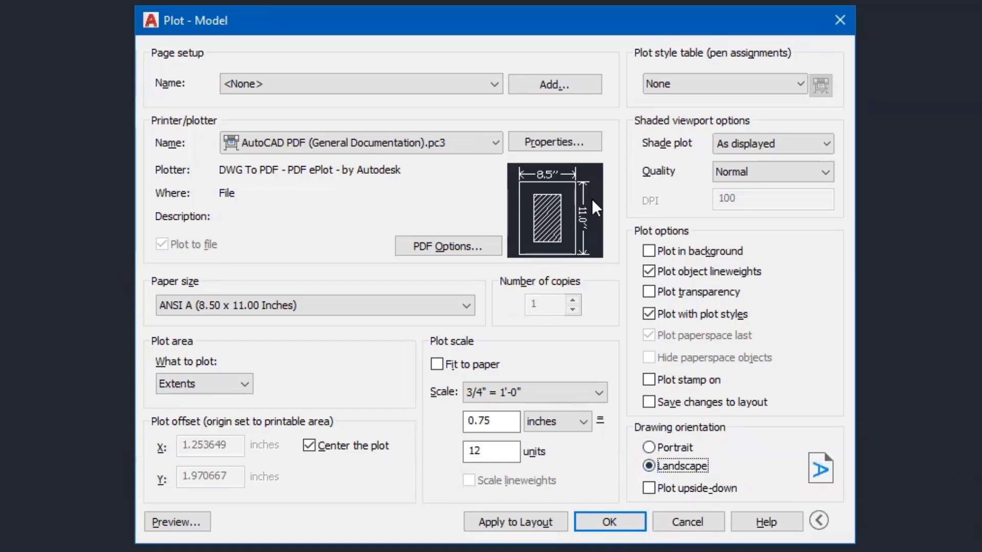
Preview the plot, continuing despite the annotation scale mismatch, and close the preview
mouse_move(591, 199)
click(177, 522)
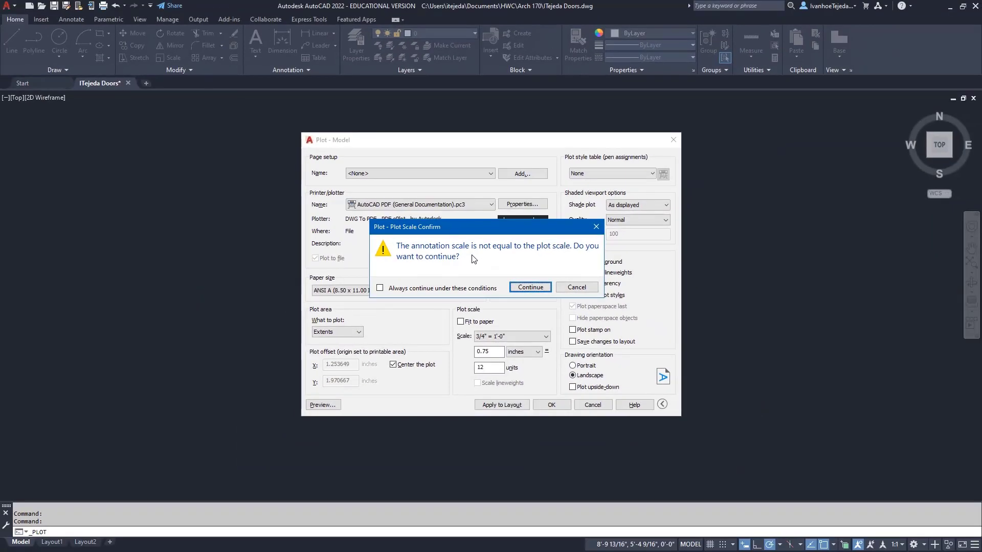
click(529, 288)
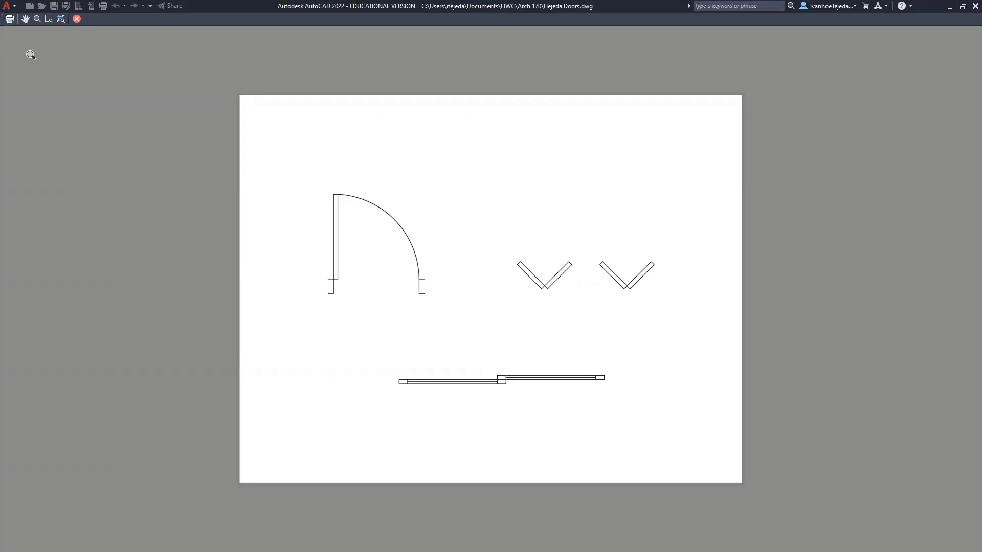
click(76, 18)
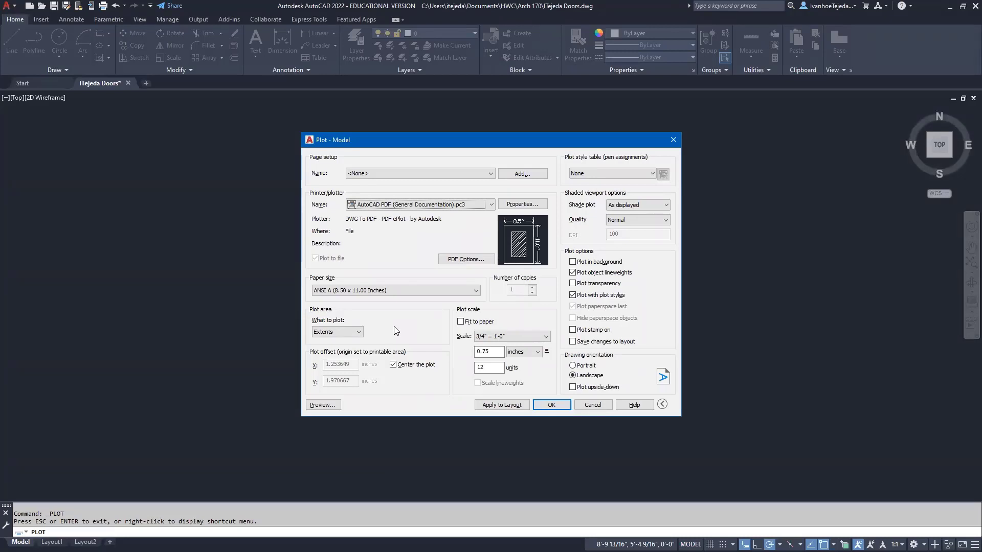
Apply the plot settings to the layout and start the plot, continuing despite the annotation scale mismatch
click(498, 404)
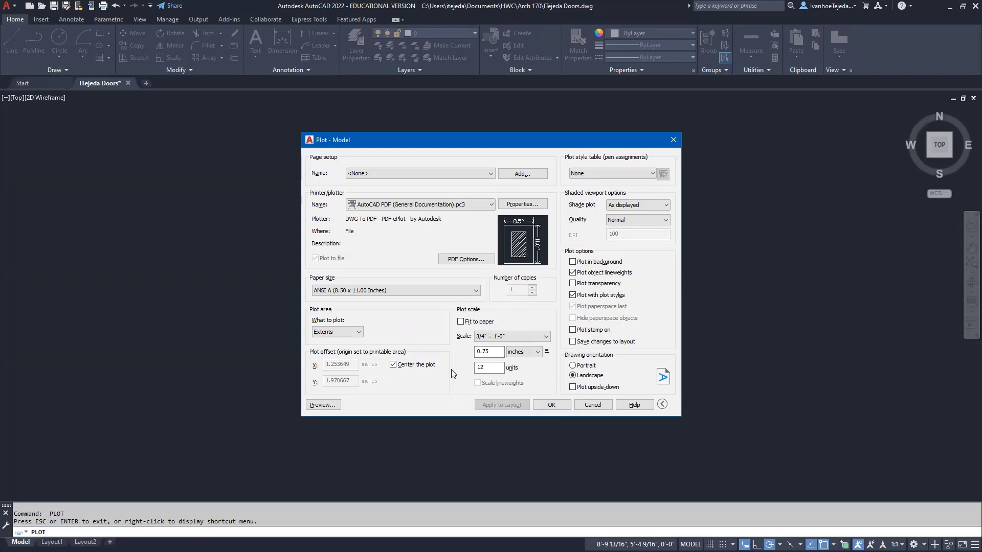
click(550, 405)
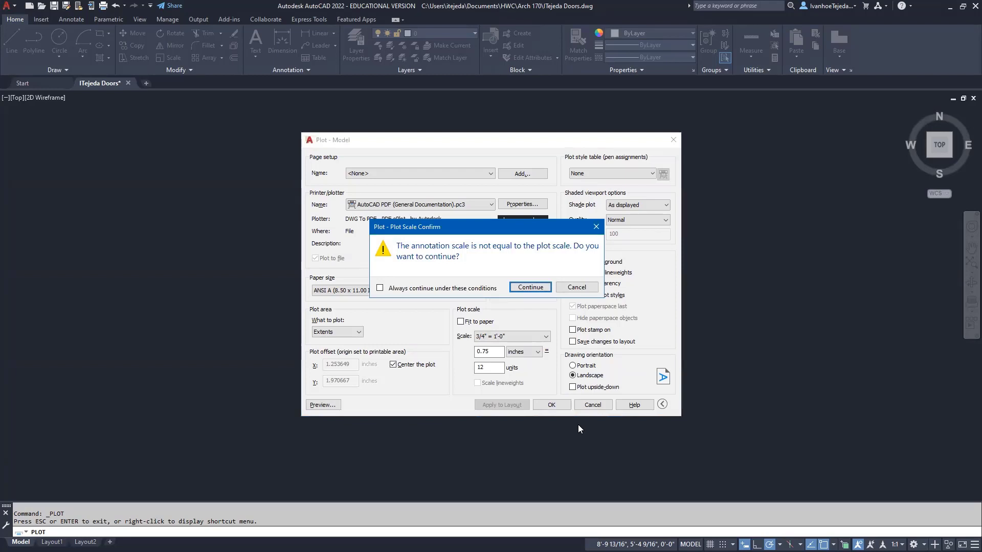
click(530, 287)
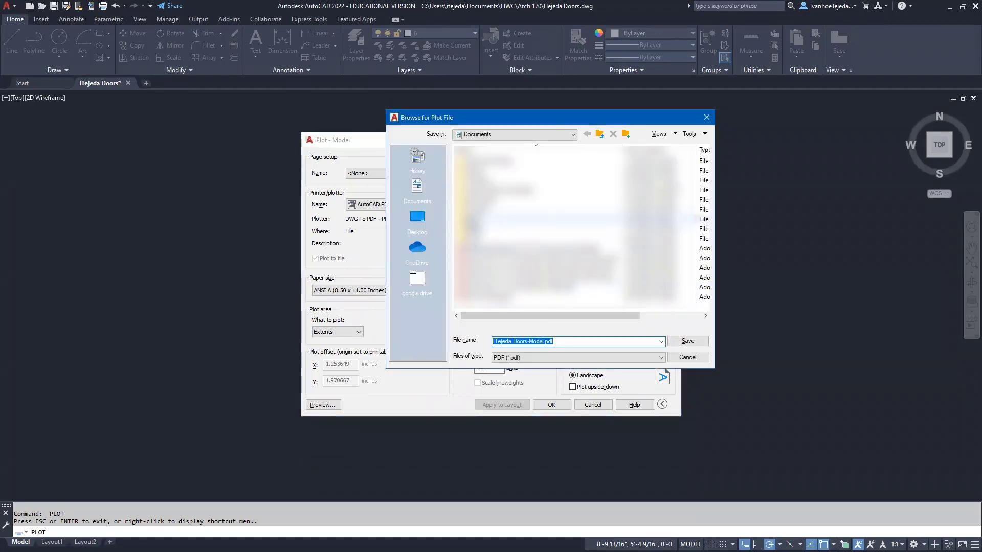
Save the plot as a PDF in the Arch 170 folder inside HWC, removing "-Model.pdf" from the end of the file name
double_click(547, 218)
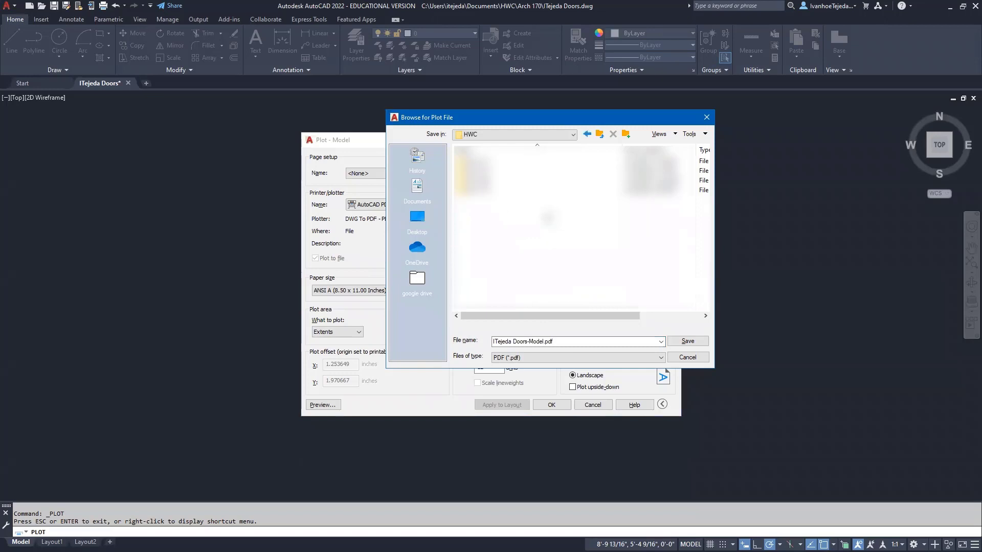
double_click(550, 192)
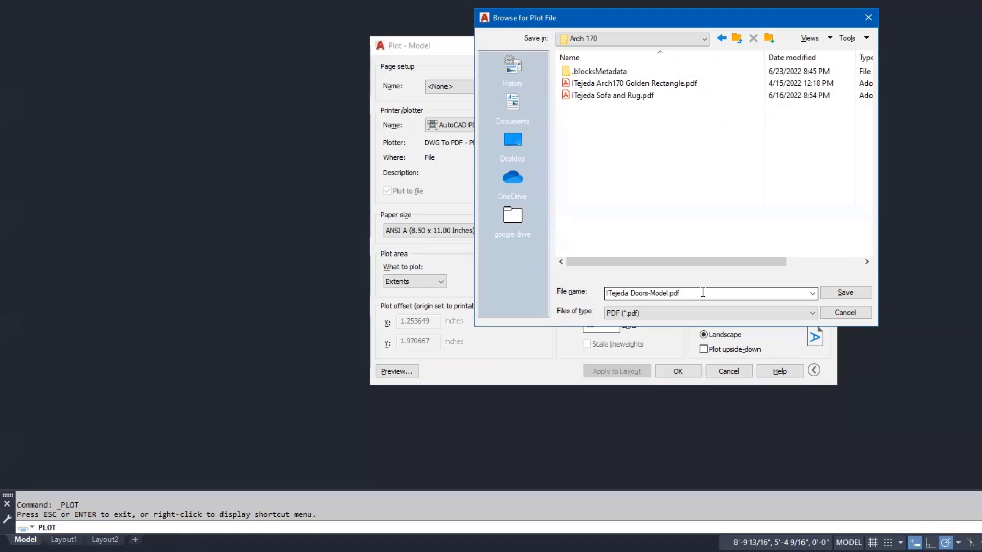
click(702, 292)
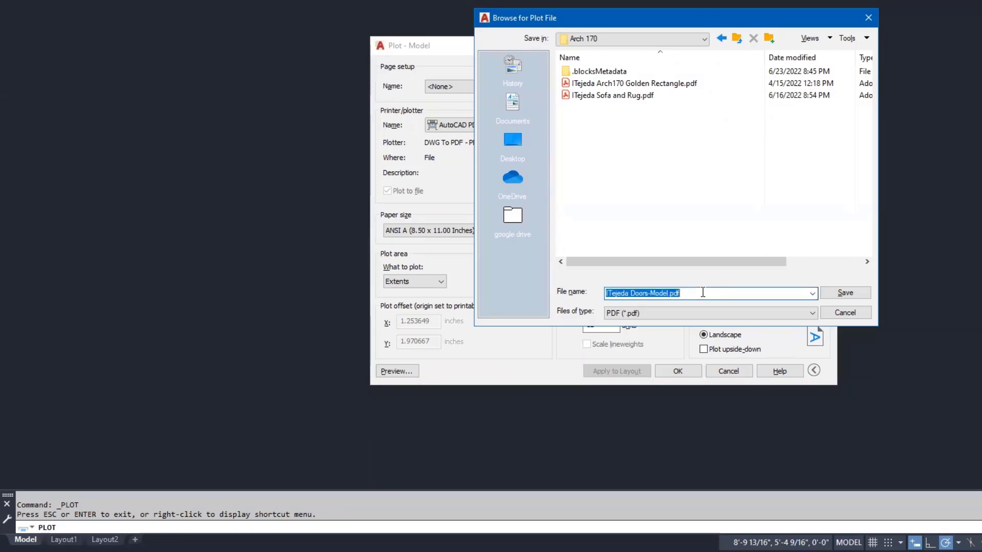
click(702, 293)
key(BackSpace)
key(BackSpace)
key(BackSpace)
key(BackSpace)
key(BackSpace)
key(BackSpace)
key(BackSpace)
key(BackSpace)
key(BackSpace)
key(BackSpace)
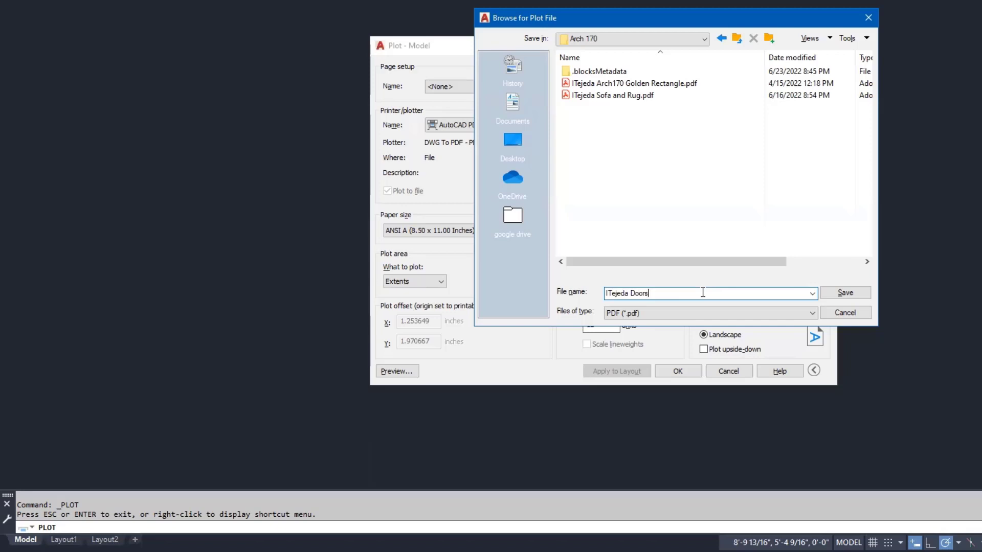
click(846, 295)
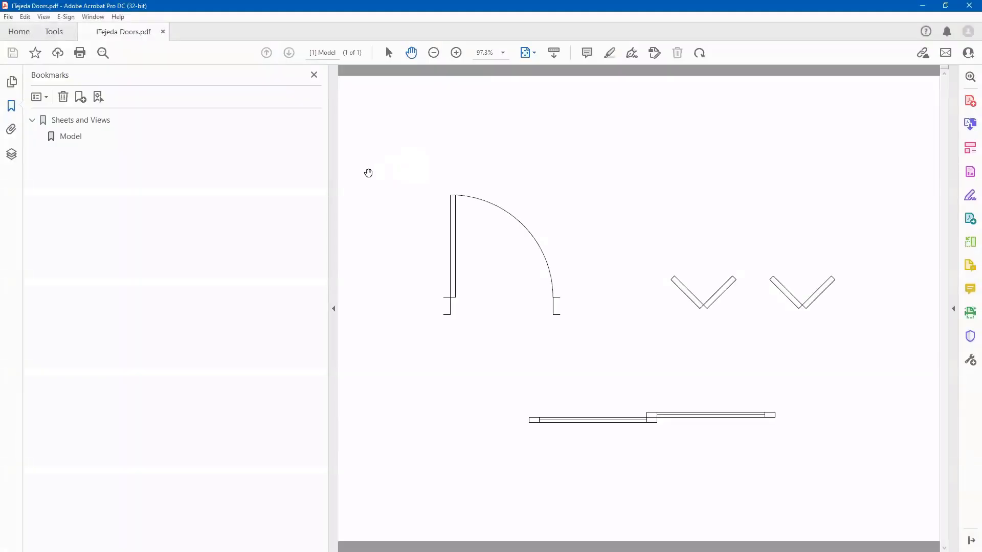
Hide the bookmarks pane in Adobe Acrobat to inspect the plotted door symbols
click(334, 310)
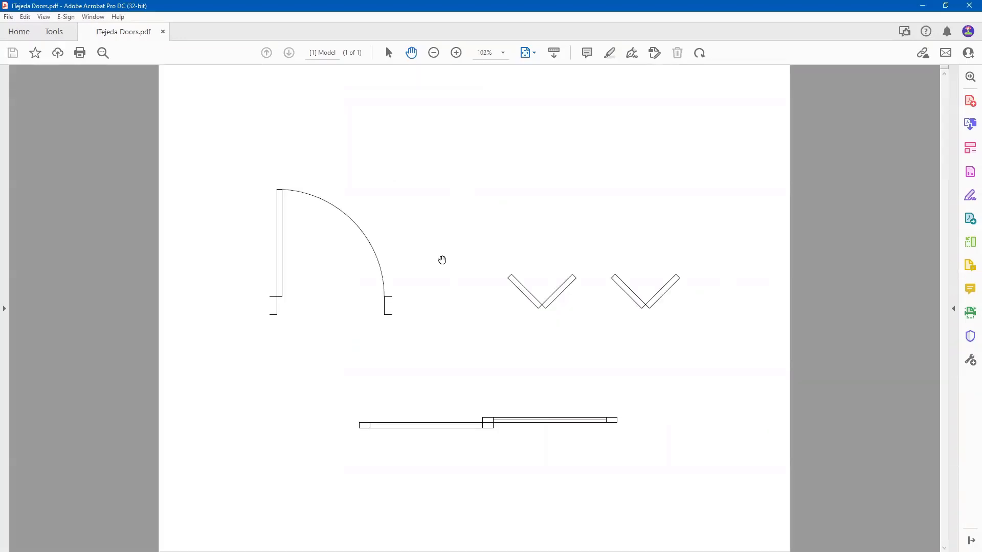